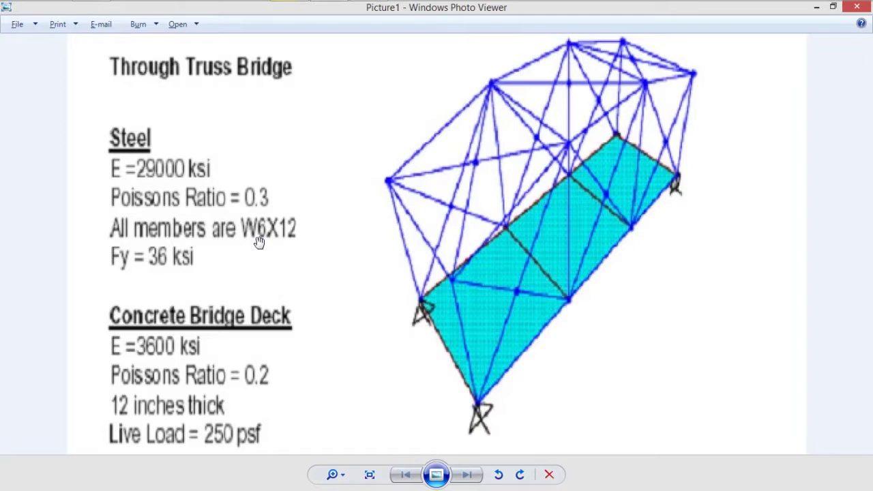
# Step: Read through the truss bridge problem statement down to the elevation with its 12' and 15' heights
pyautogui.moveTo(259, 243); pyautogui.dragTo(259, 140)
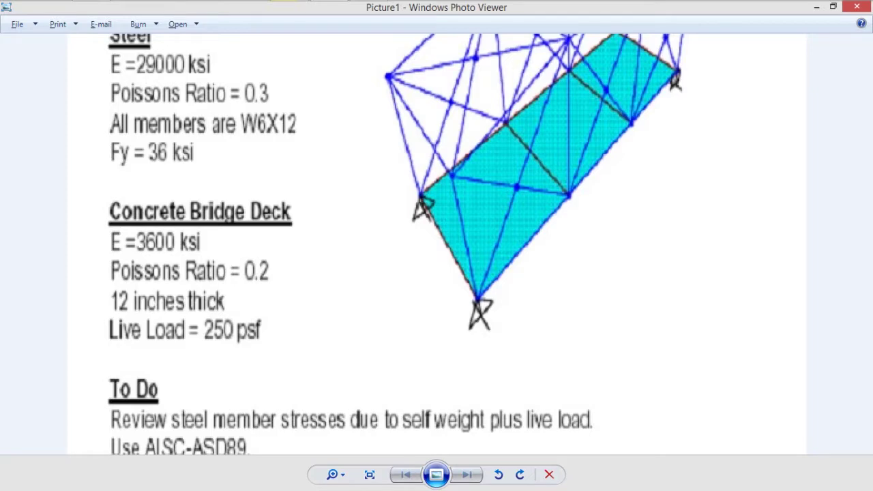
pyautogui.moveTo(260, 242); pyautogui.dragTo(259, 153)
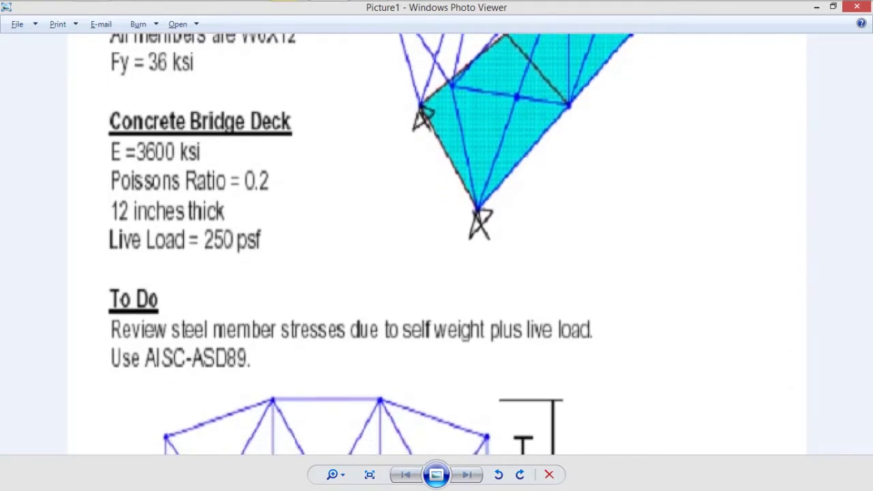
pyautogui.moveTo(259, 242)
pyautogui.mouseDown()
pyautogui.moveTo(259, 125)
pyautogui.moveTo(259, 200)
pyautogui.moveTo(259, 188)
pyautogui.mouseUp()
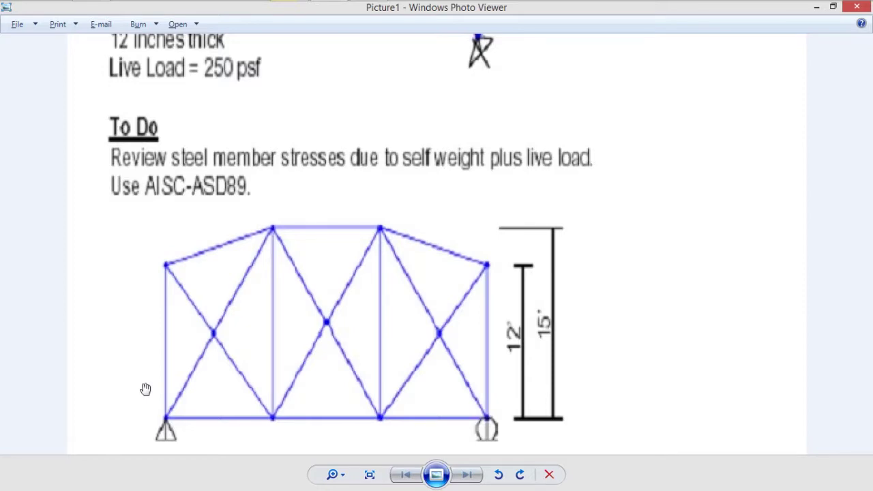
# Step: Switch to SAP2000 and start a new grid-only model with Kip, ft, F units
pyautogui.hotkey('alt', 'Tab')
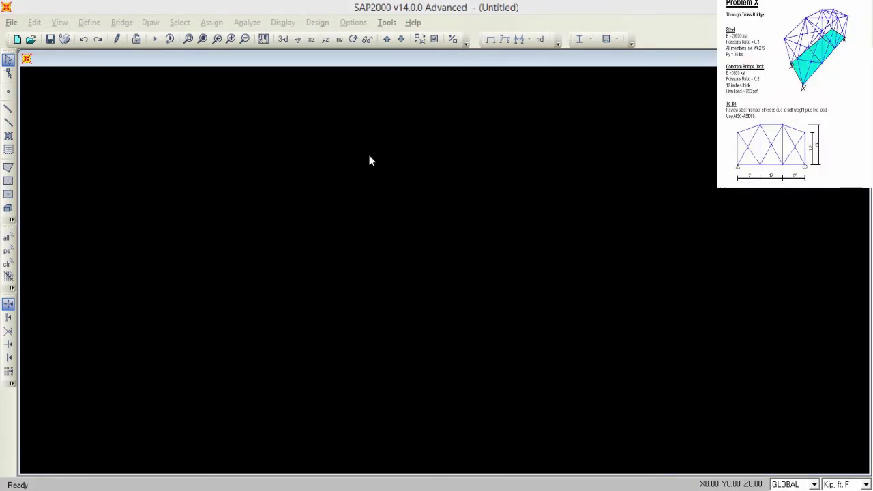
pyautogui.click(17, 40)
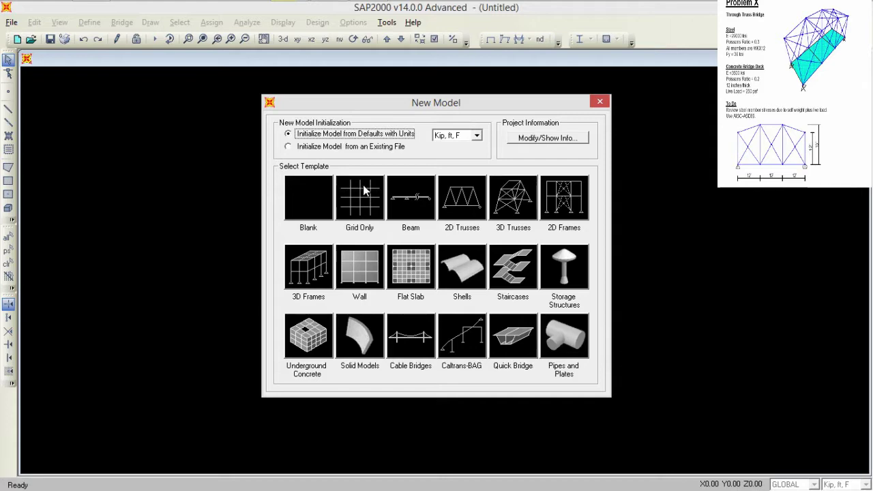
pyautogui.click(477, 137)
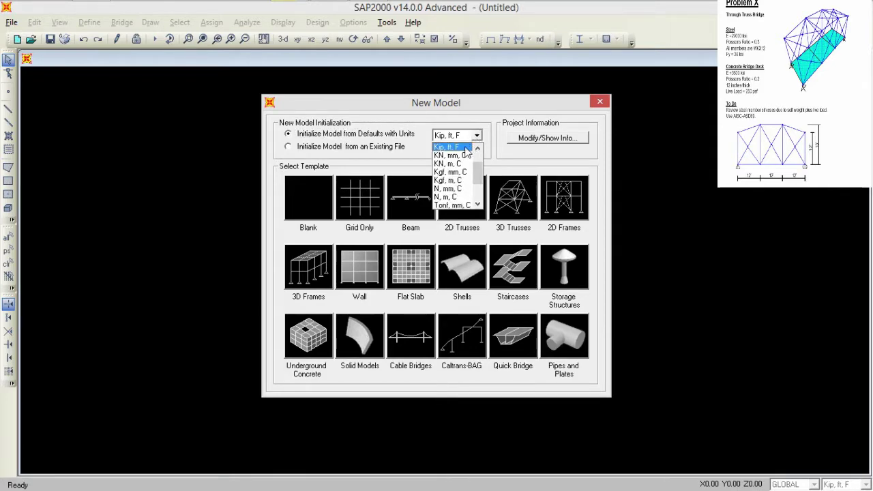
pyautogui.click(465, 147)
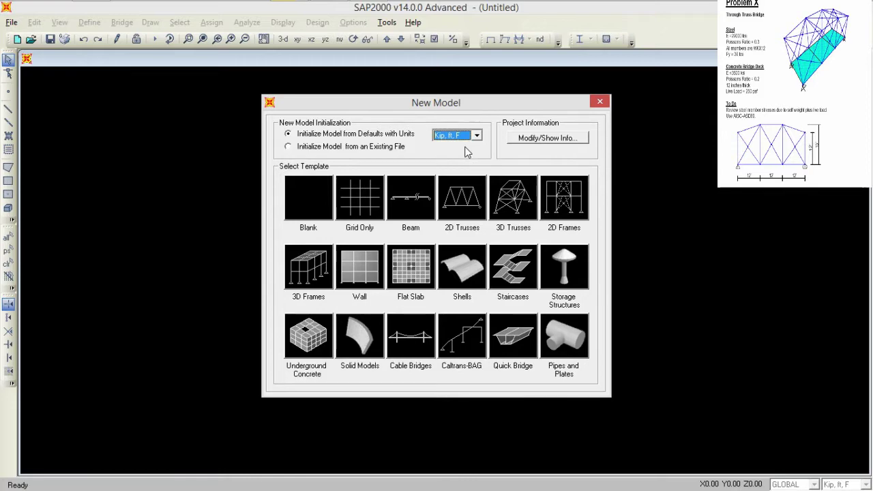
pyautogui.click(361, 201)
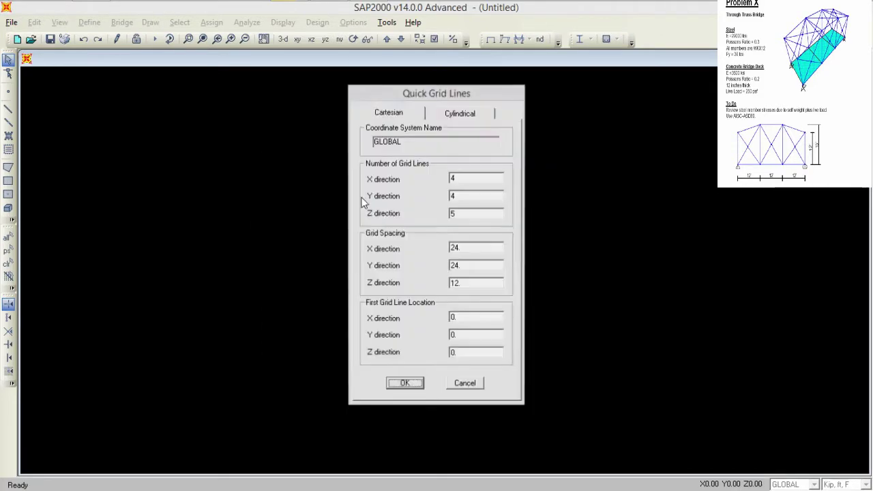
# Step: Set the number of grid lines to 4 in X, 2 in Y and 2 in Z
pyautogui.doubleClick(459, 176)
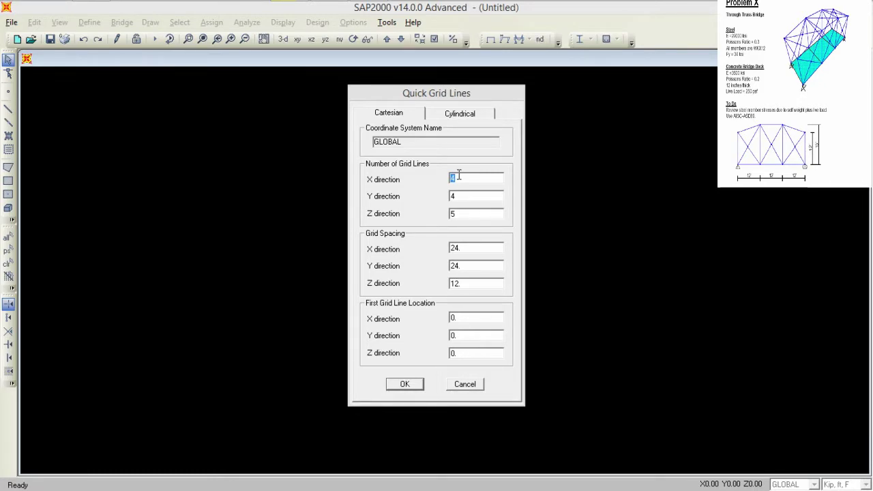
pyautogui.write('4')
pyautogui.press('Tab')
pyautogui.write('2')
pyautogui.press('Tab')
pyautogui.write('2')
# Step: Set the grid spacing to 12 in X, 30 in Y and 12 in Z, and create the grid
pyautogui.press('Tab')
pyautogui.write('12')
pyautogui.press('Tab')
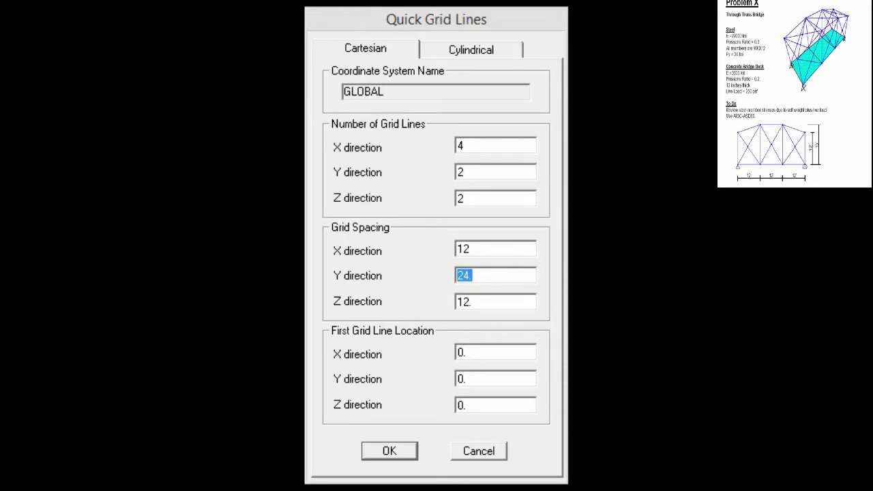
pyautogui.write('30')
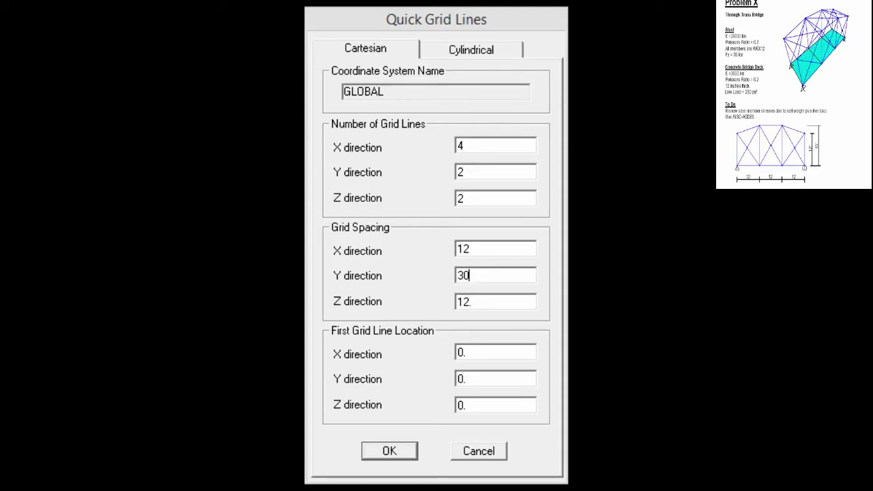
pyautogui.press('Tab')
pyautogui.write('12')
pyautogui.click(399, 452)
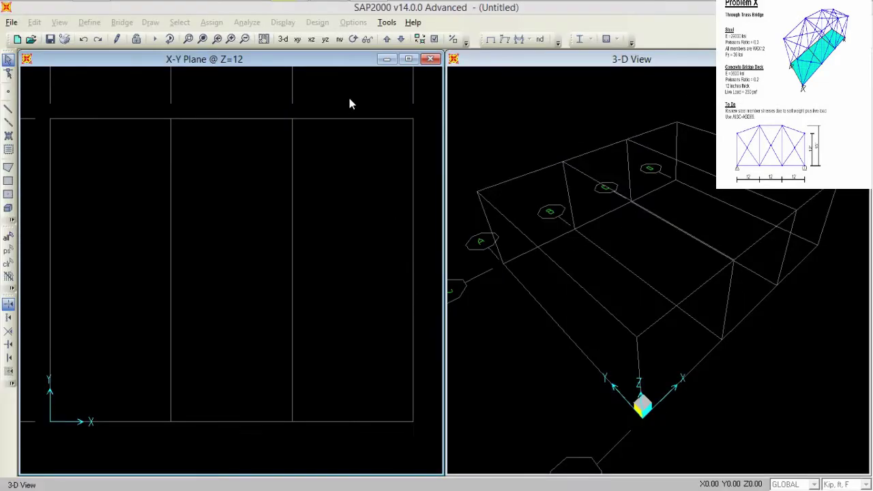
# Step: Zoom out the plan and 3-D views to fit the whole grid with its labels
pyautogui.click(247, 41)
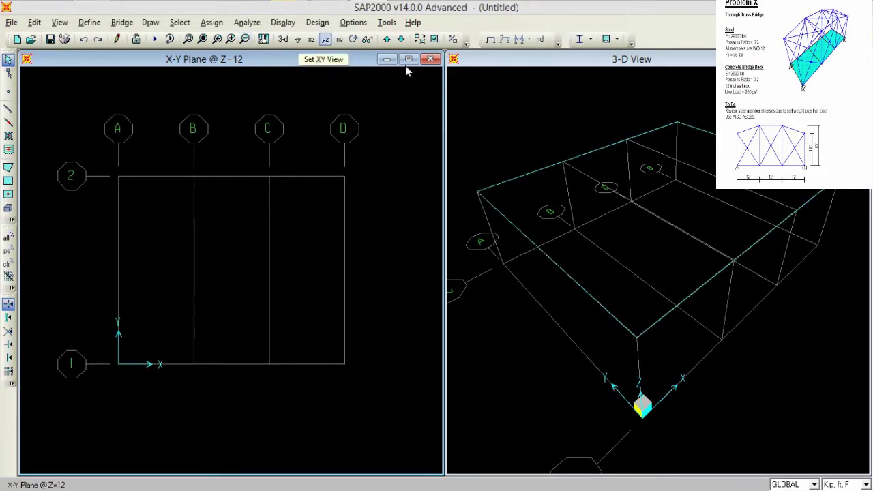
pyautogui.click(540, 122)
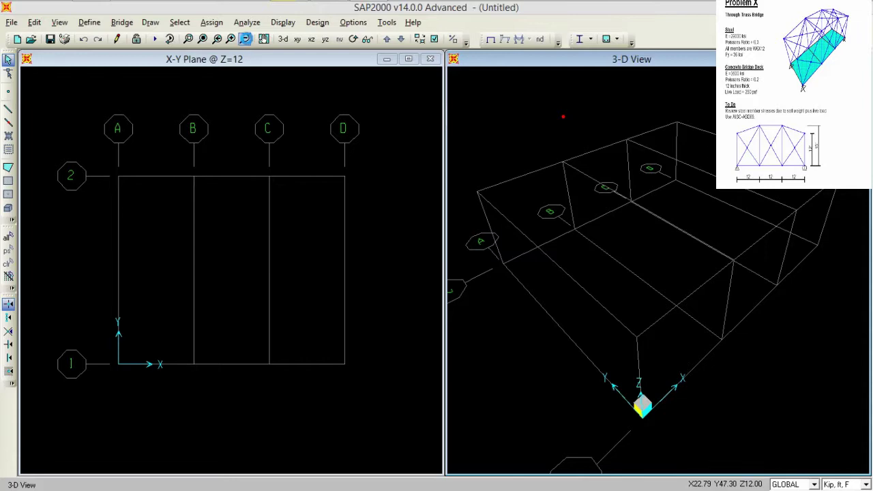
pyautogui.click(244, 39)
pyautogui.click(244, 39)
pyautogui.click(244, 39)
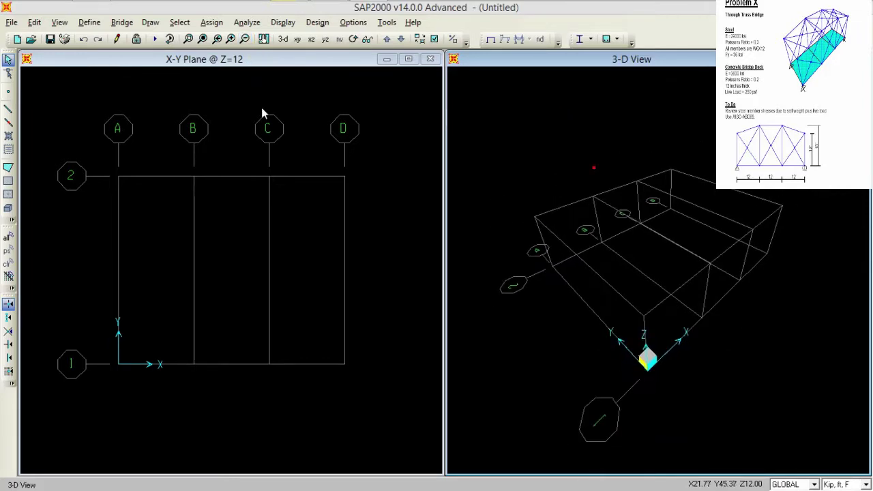
pyautogui.click(272, 229)
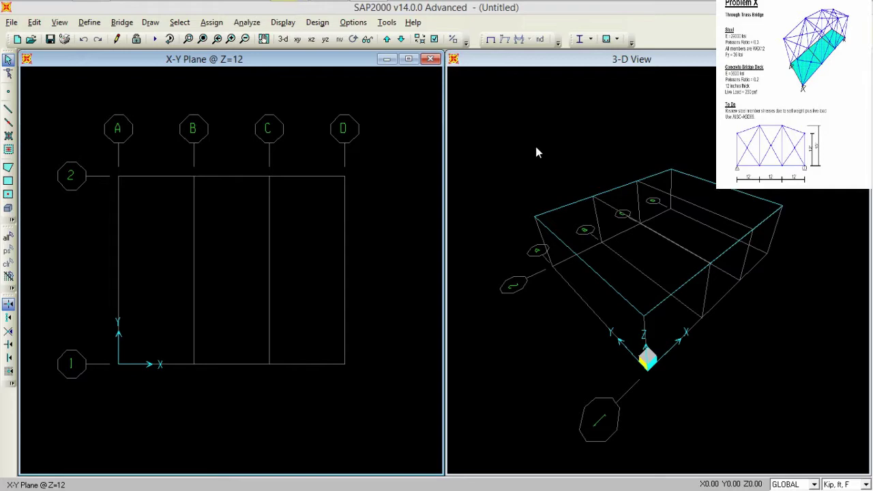
# Step: Open the 4000Psi concrete material for modification and rename it conc4ksi
pyautogui.click(90, 23)
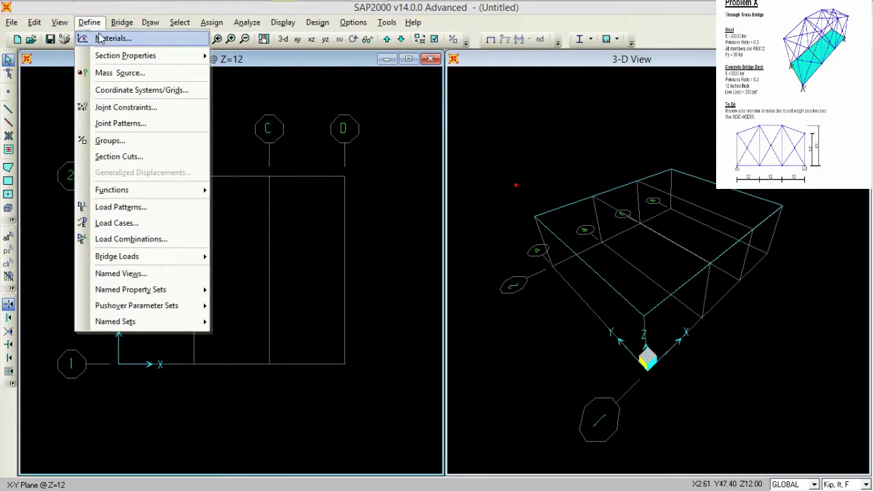
pyautogui.click(101, 38)
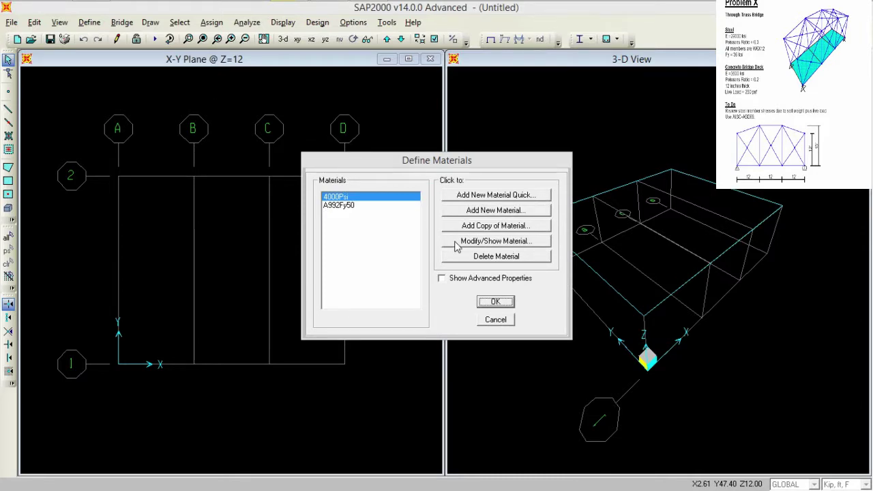
pyautogui.click(348, 198)
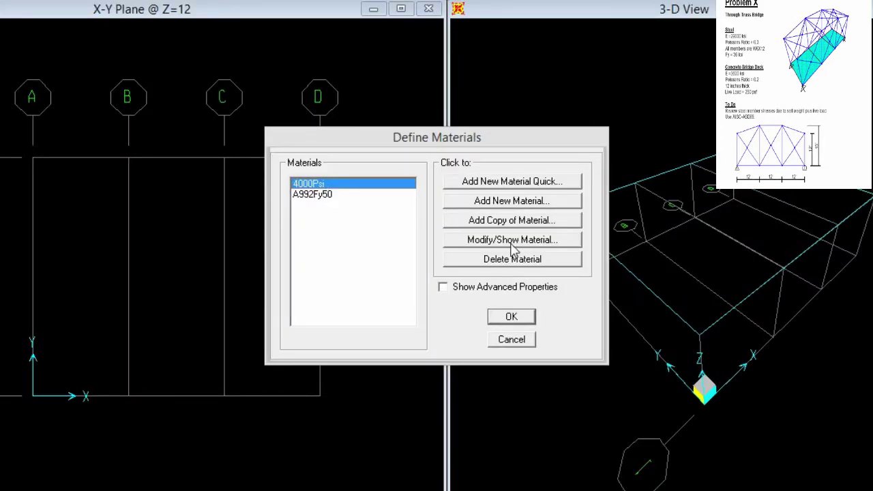
pyautogui.click(488, 240)
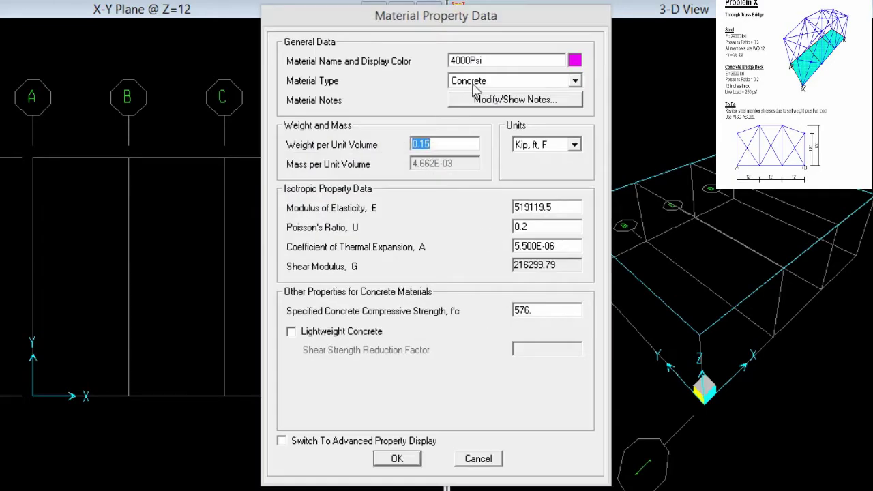
pyautogui.click(495, 61)
pyautogui.moveTo(487, 61); pyautogui.dragTo(425, 44)
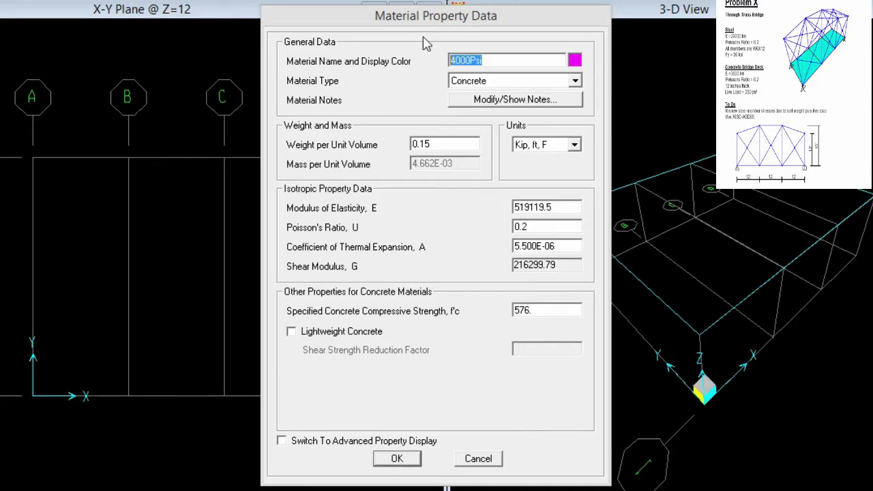
pyautogui.write('conc')
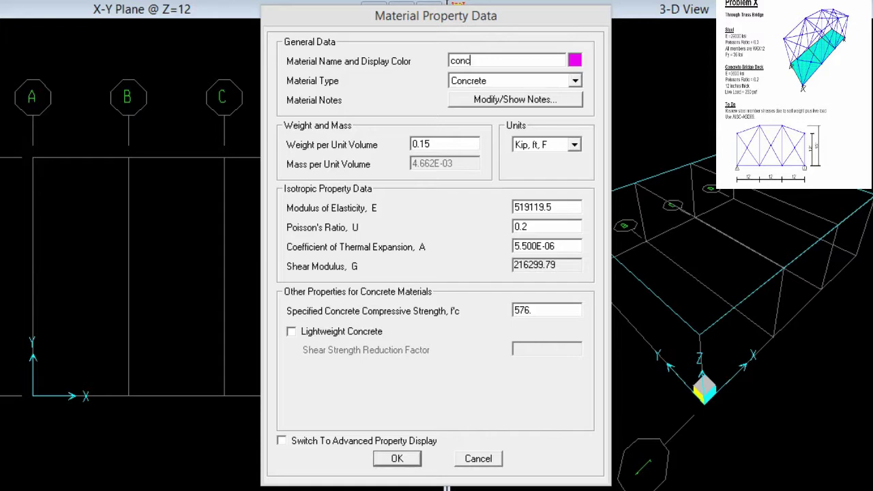
pyautogui.write('4ksi')
# Step: Switch the concrete material's units to Kip, in, F, set its modulus of elasticity to 3600 and accept the material
pyautogui.click(575, 146)
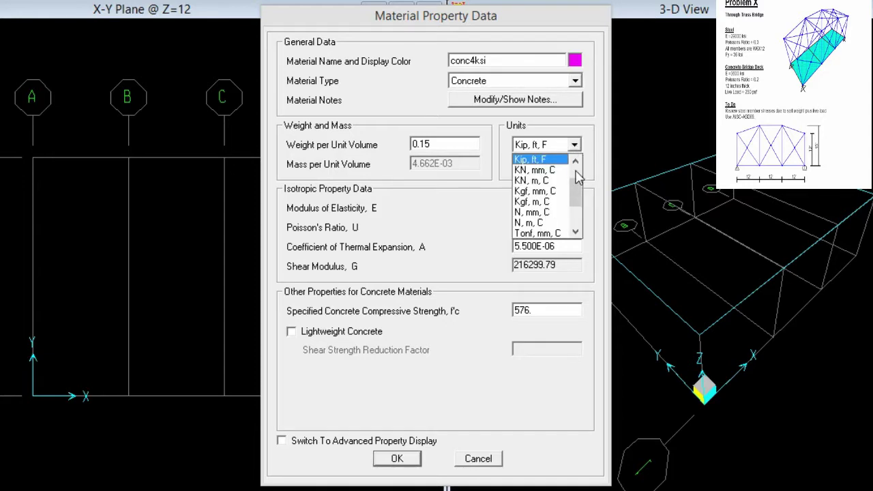
pyautogui.click(576, 162)
pyautogui.click(576, 162)
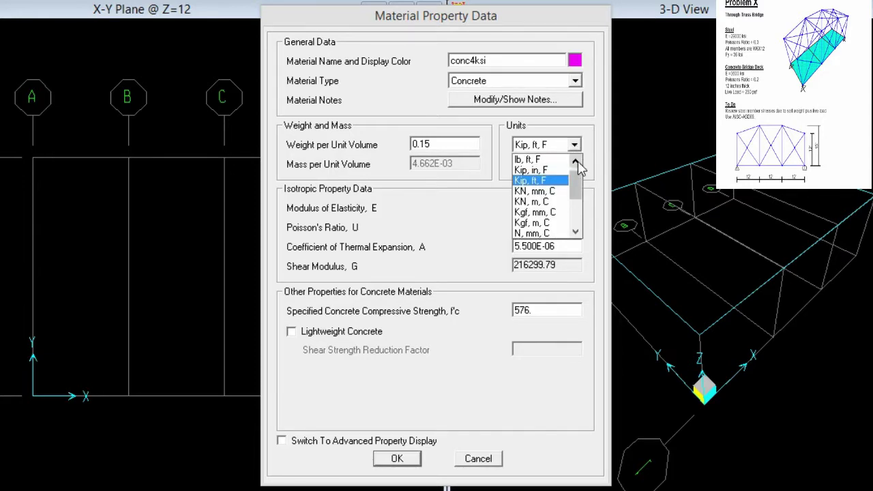
pyautogui.click(536, 170)
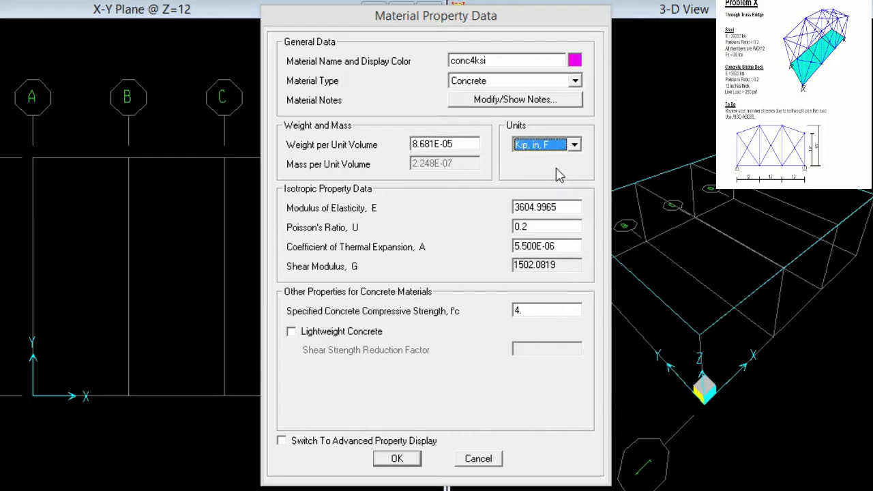
pyautogui.doubleClick(546, 207)
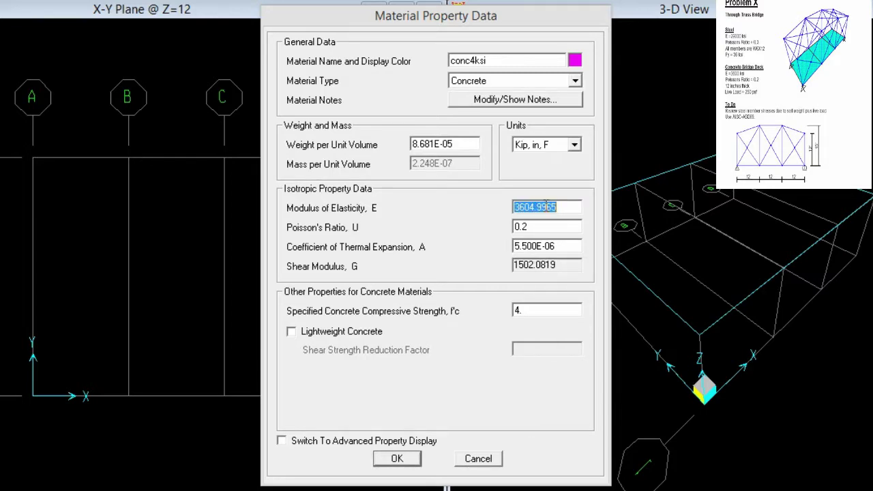
pyautogui.write('3600')
pyautogui.doubleClick(536, 229)
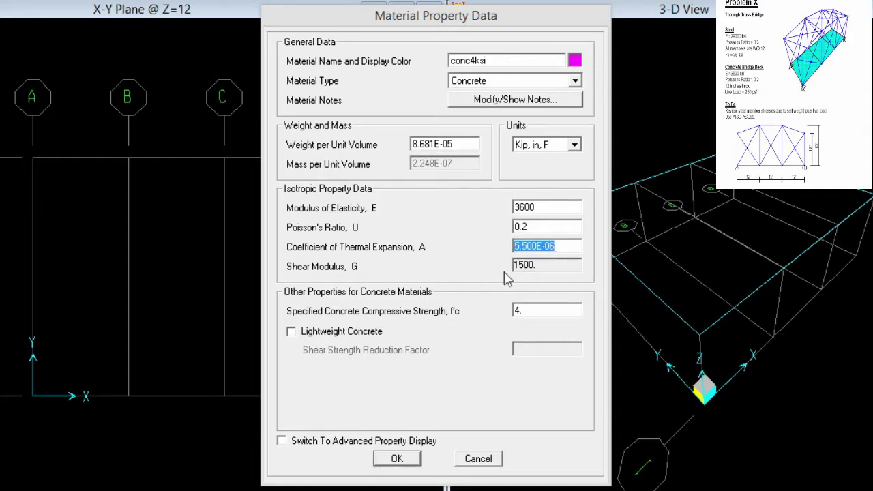
pyautogui.doubleClick(534, 308)
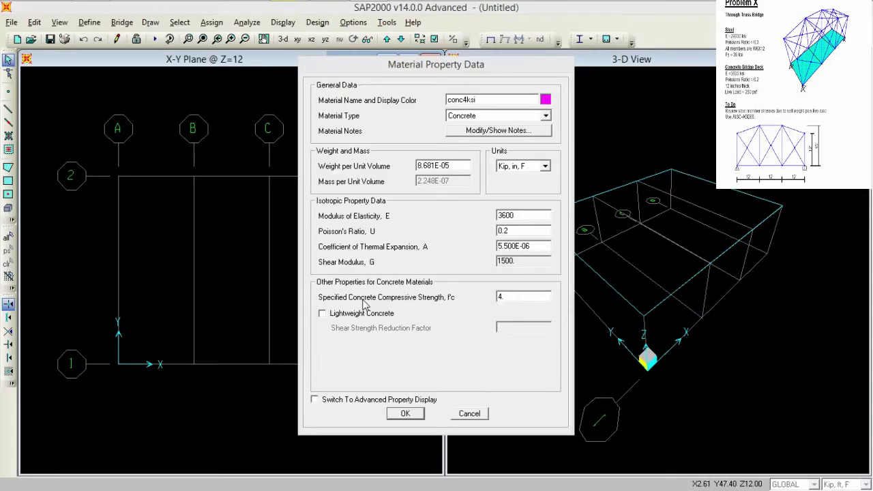
pyautogui.click(398, 462)
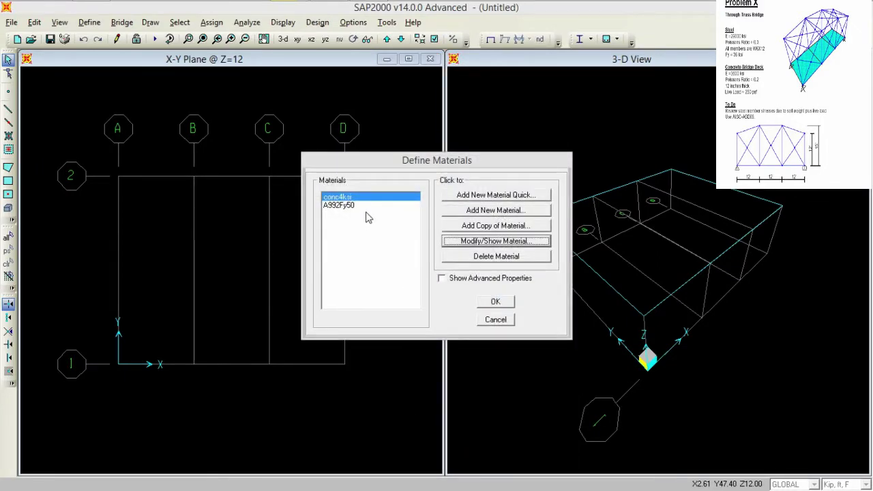
# Step: Add a new steel material named Steel with modulus of elasticity 29000, Poisson's ratio 0.3 and minimum yield stress 36
pyautogui.click(474, 211)
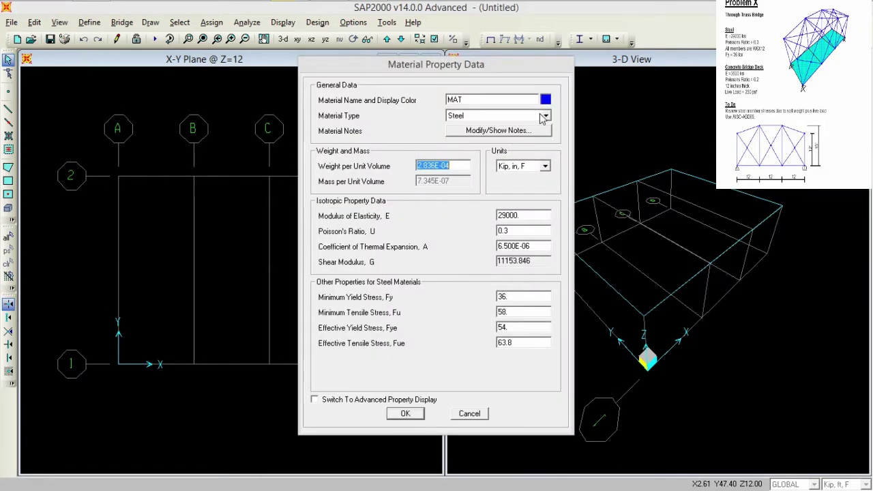
pyautogui.click(477, 99)
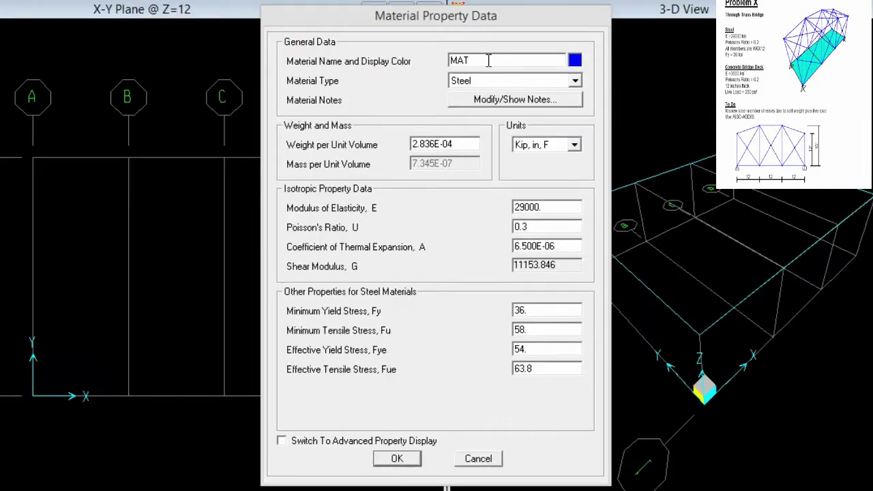
pyautogui.doubleClick(489, 60)
pyautogui.write('Steel')
pyautogui.click(539, 223)
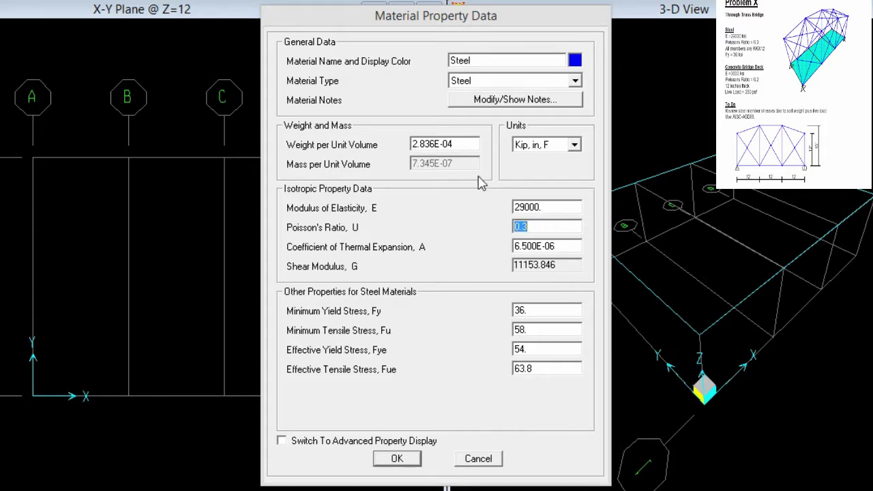
pyautogui.click(538, 312)
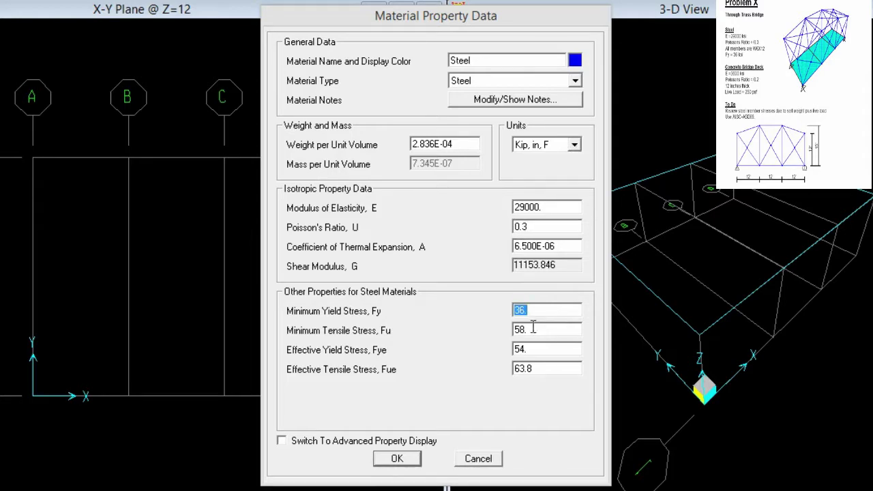
pyautogui.click(533, 330)
pyautogui.click(527, 331)
pyautogui.click(405, 461)
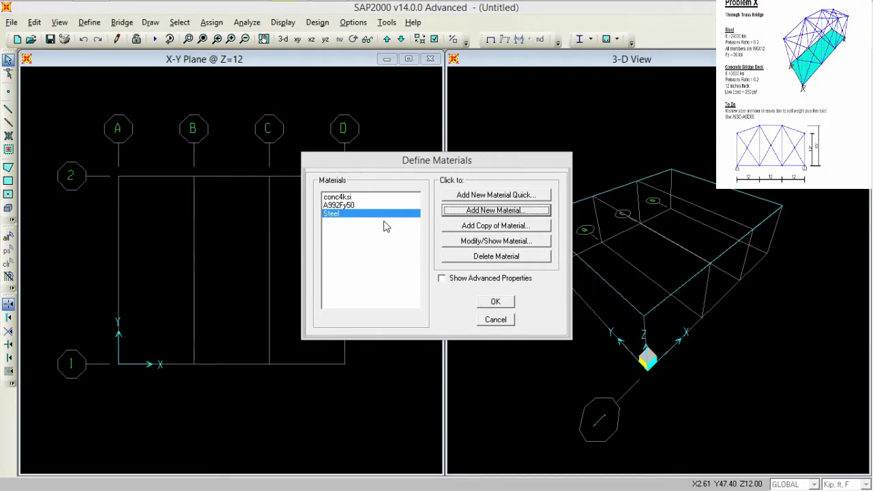
# Step: Accept the defined materials without adding another quick material
pyautogui.click(495, 195)
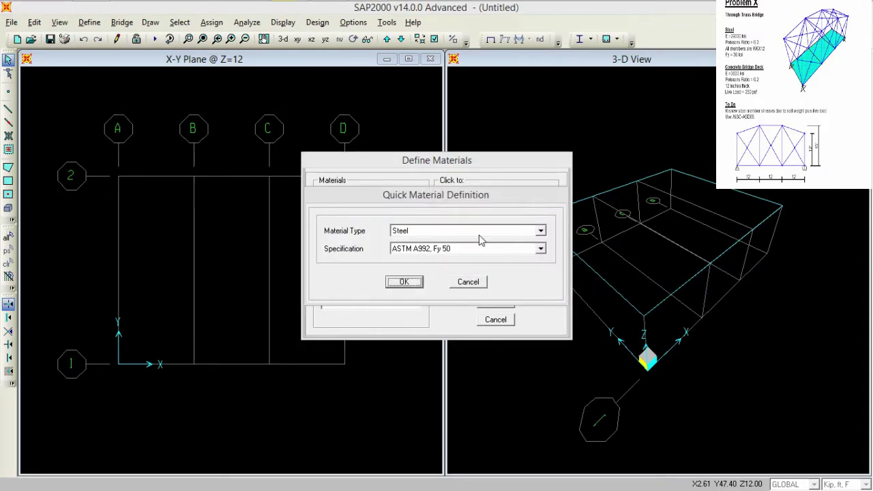
pyautogui.click(468, 281)
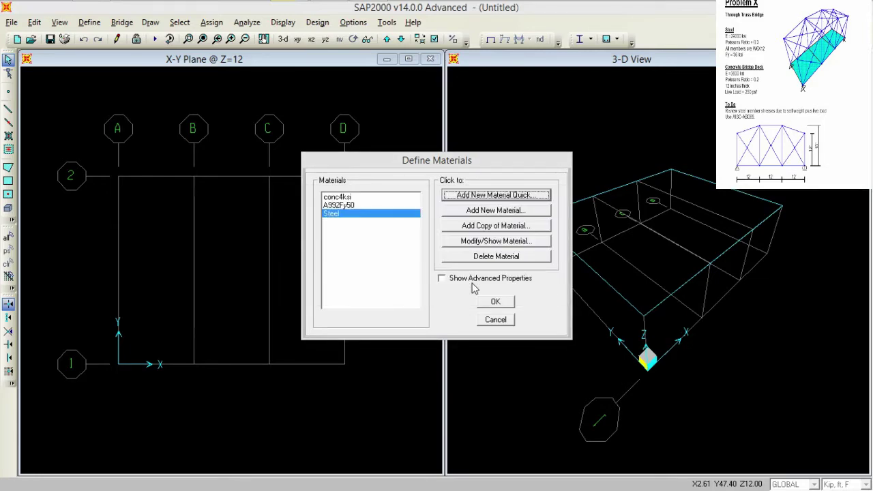
pyautogui.click(493, 302)
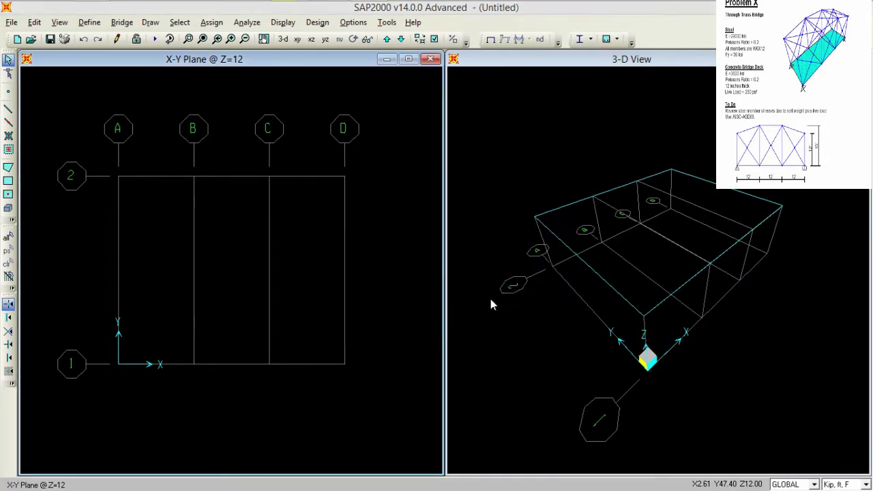
pyautogui.press('super+c')
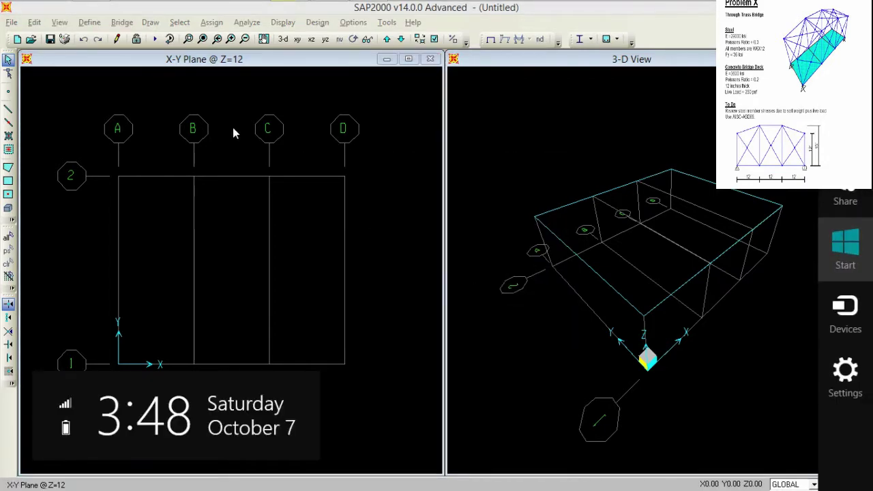
# Step: Start importing a steel I/Wide Flange frame section from the SECTIONS8.PRO property file
pyautogui.click(87, 23)
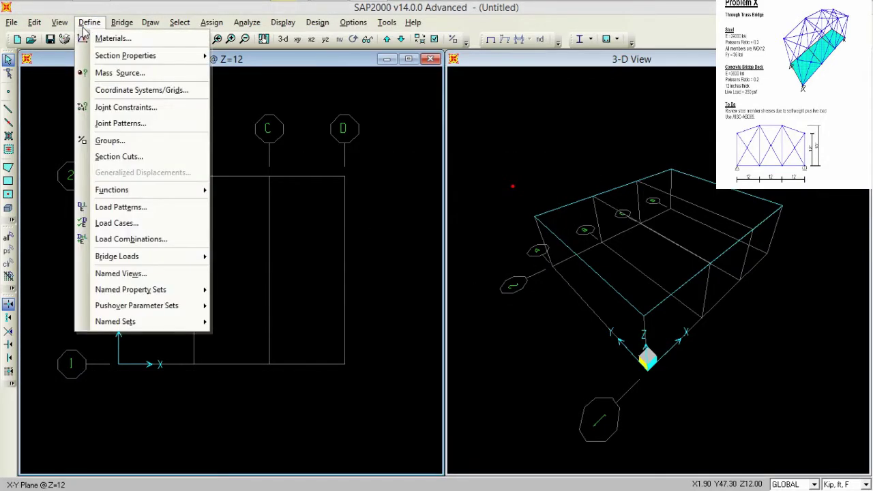
pyautogui.moveTo(118, 60)
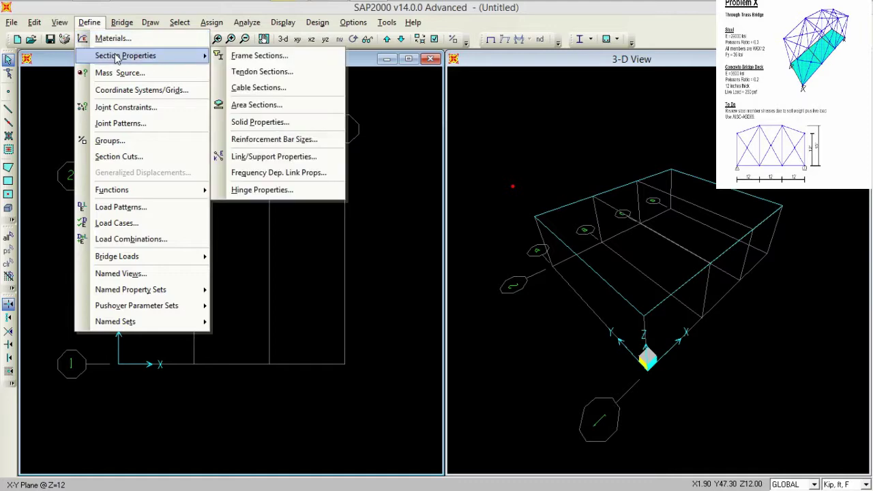
pyautogui.click(236, 56)
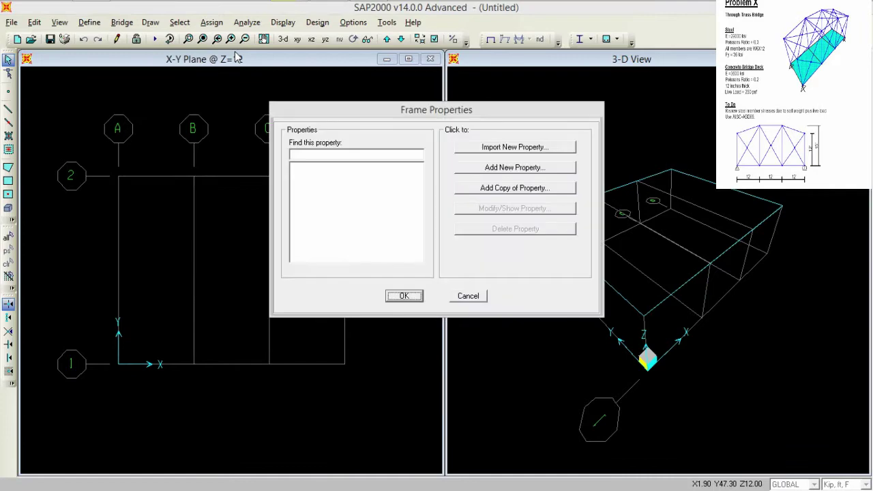
pyautogui.click(541, 149)
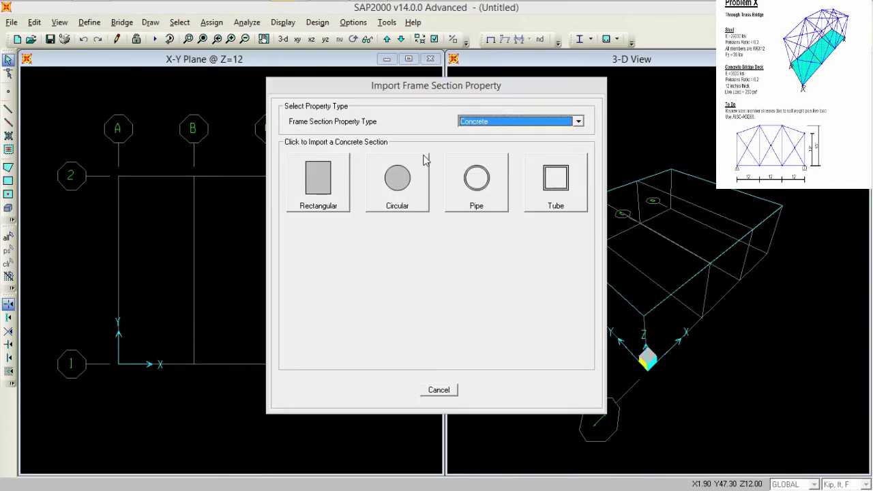
pyautogui.click(578, 122)
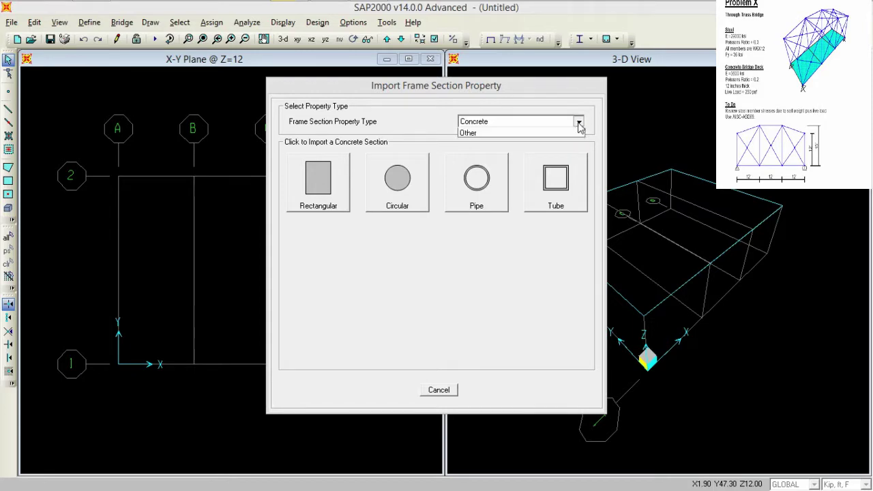
pyautogui.click(532, 133)
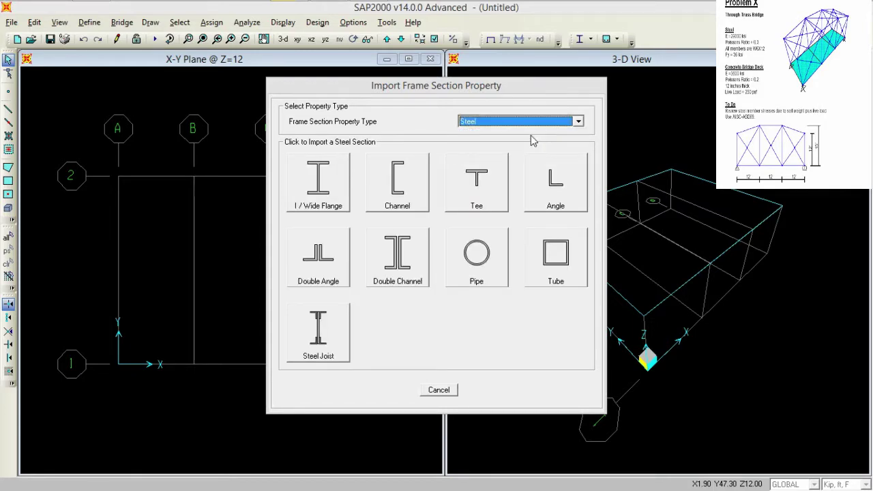
pyautogui.click(333, 186)
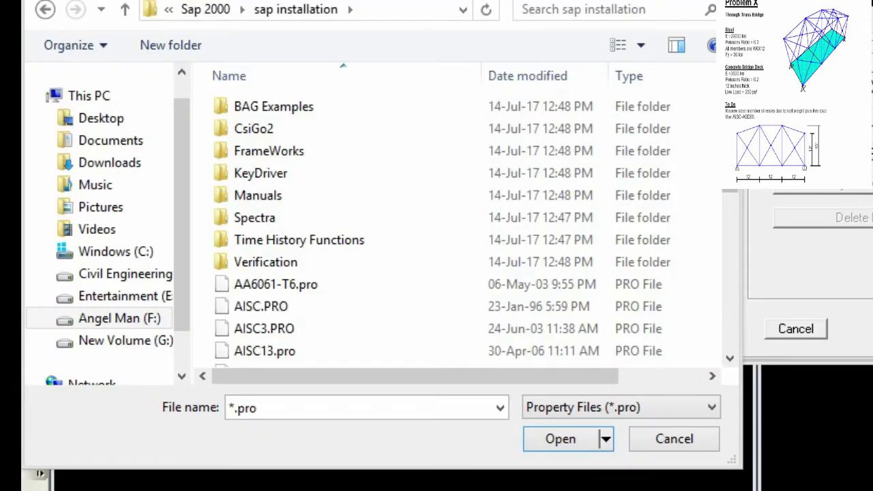
pyautogui.moveTo(730, 150); pyautogui.dragTo(729, 304)
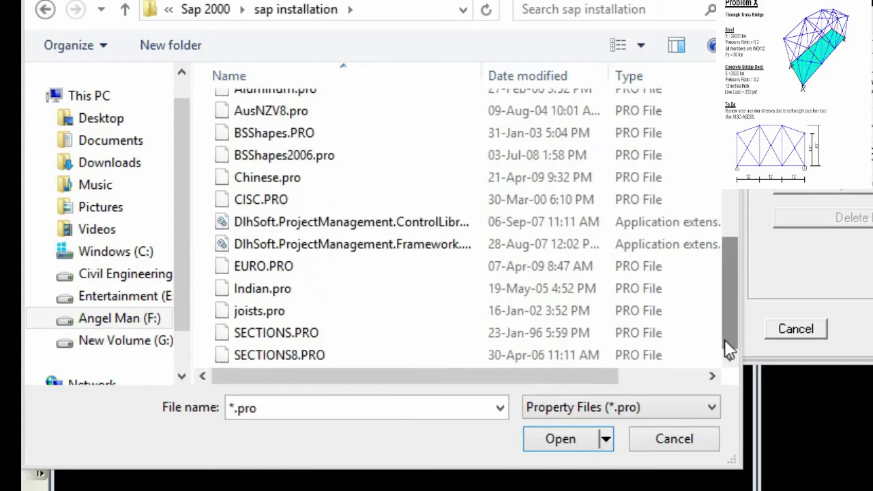
pyautogui.doubleClick(415, 360)
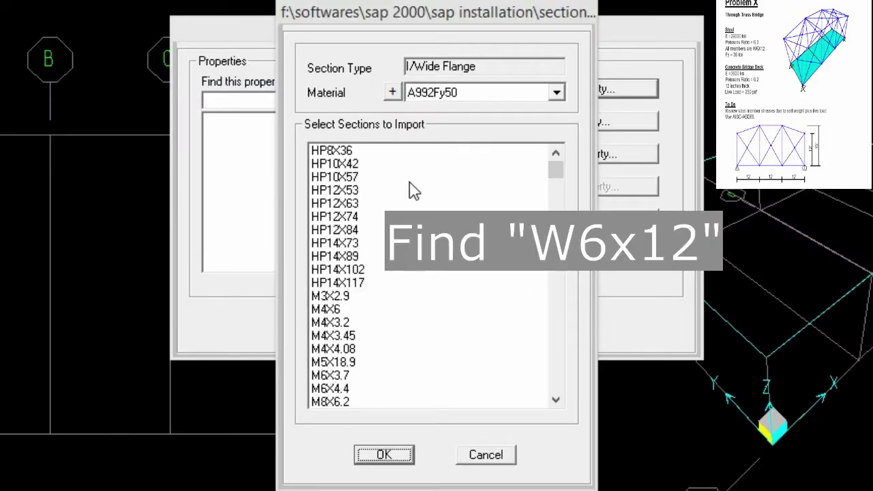
pyautogui.doubleClick(410, 182)
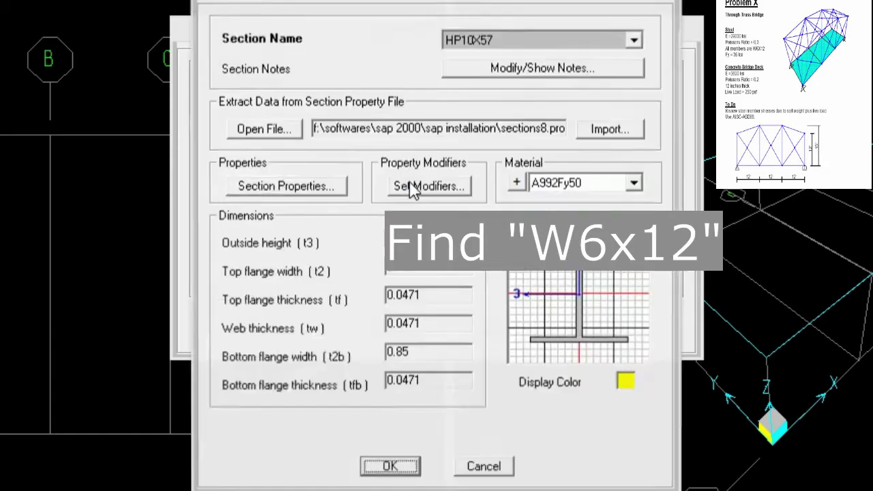
# Step: Import the W6X12 section with Steel as its material and accept the frame properties
pyautogui.click(585, 128)
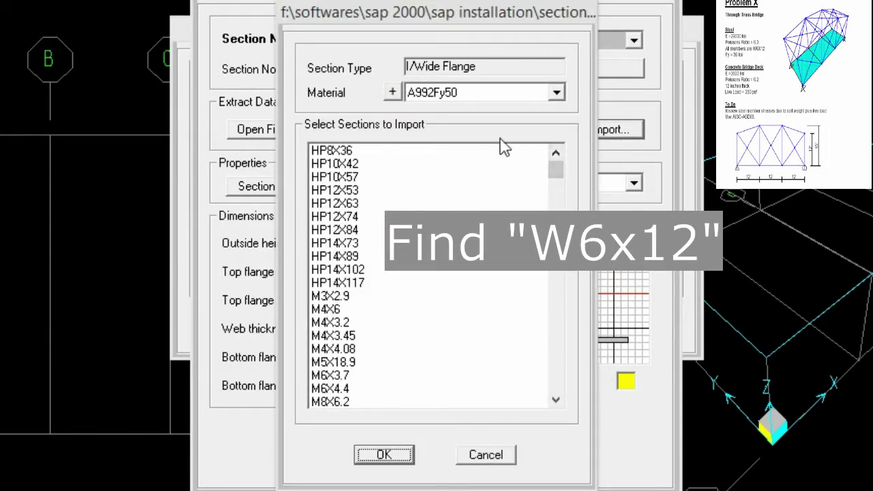
pyautogui.click(557, 94)
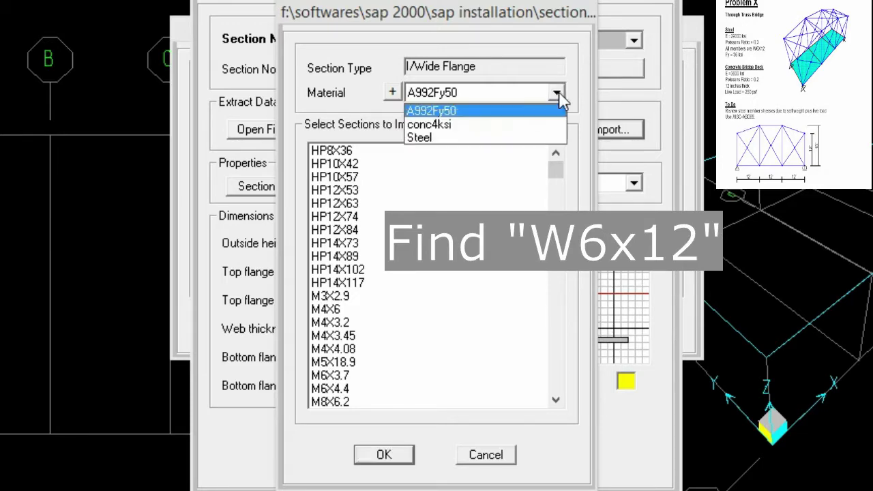
pyautogui.click(521, 139)
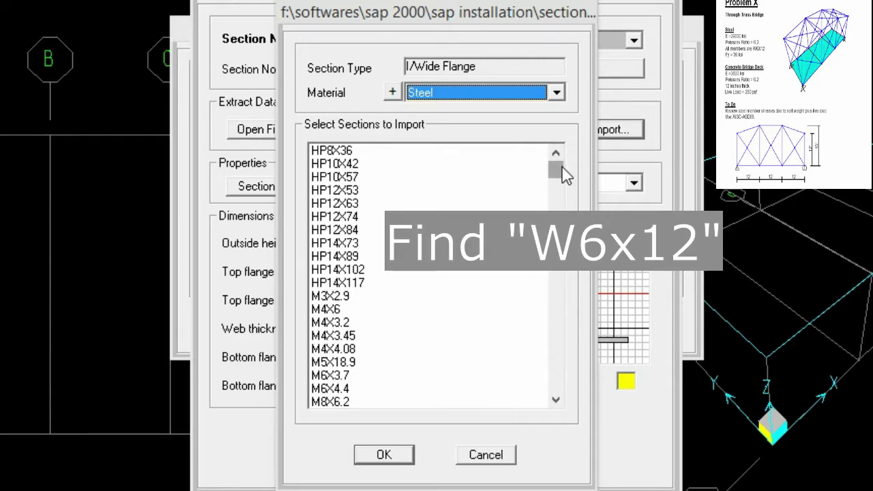
pyautogui.moveTo(564, 173); pyautogui.dragTo(561, 196)
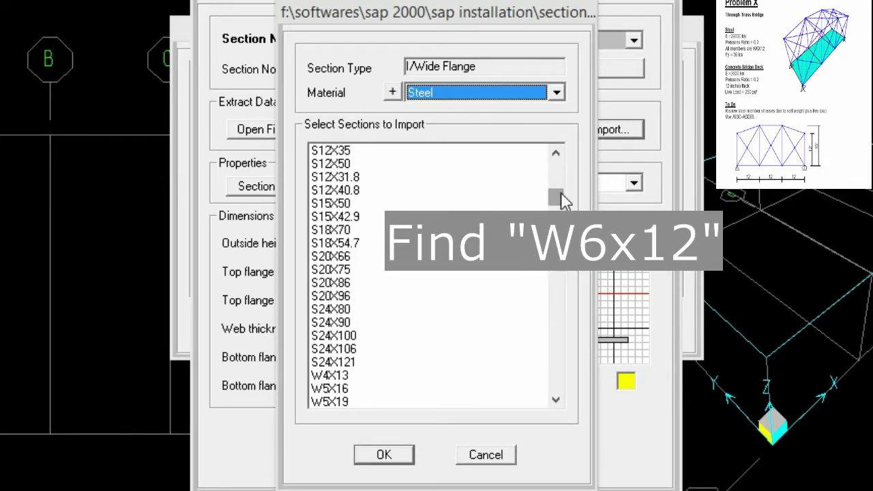
pyautogui.click(434, 328)
pyautogui.scroll(-4, 437, 336)
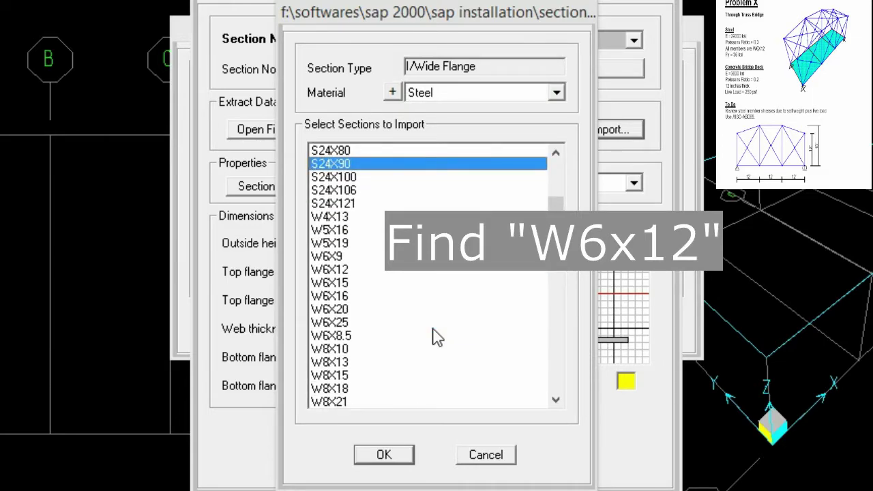
pyautogui.click(341, 271)
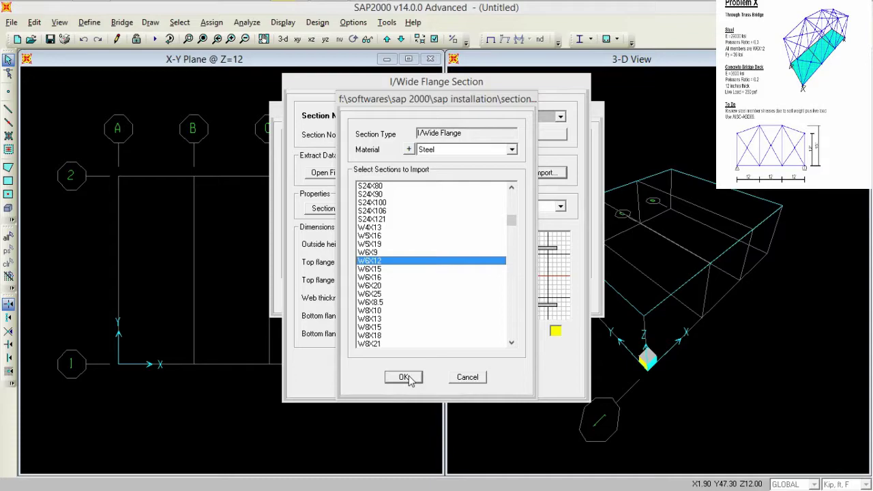
pyautogui.click(407, 378)
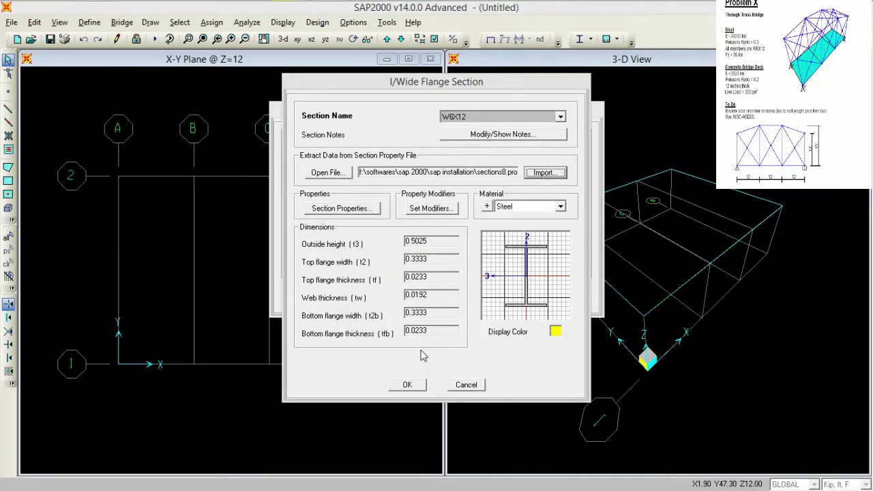
pyautogui.click(407, 385)
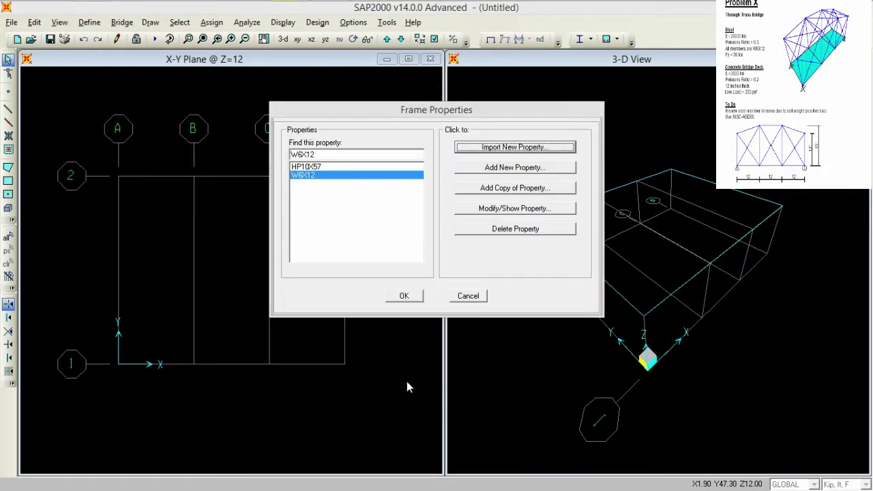
pyautogui.click(406, 297)
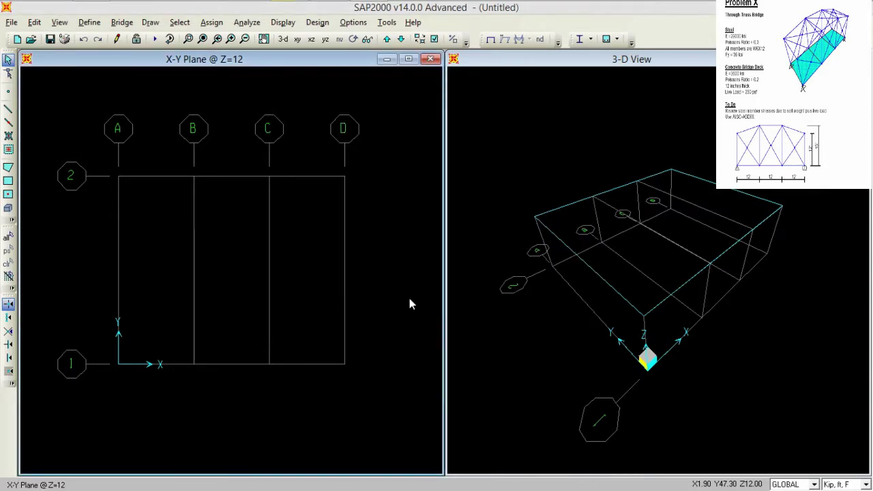
# Step: Add a new area section of type Shell and name it Deck
pyautogui.click(89, 23)
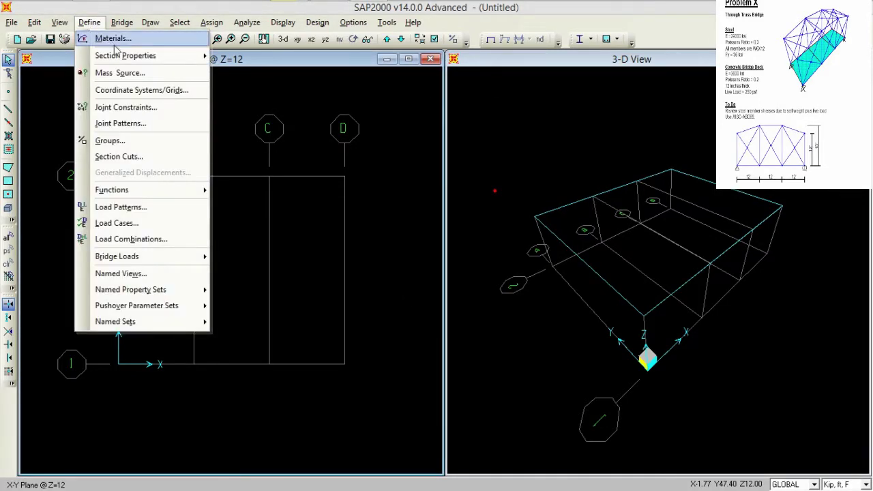
pyautogui.moveTo(121, 60)
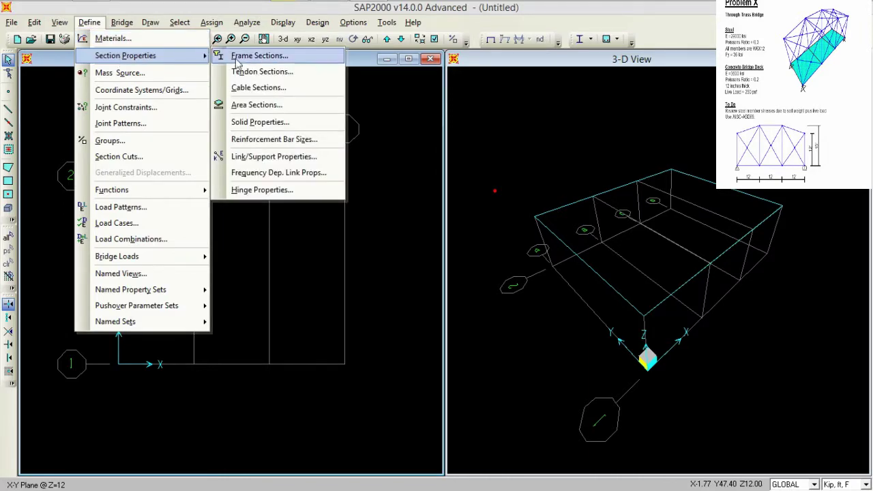
pyautogui.click(254, 106)
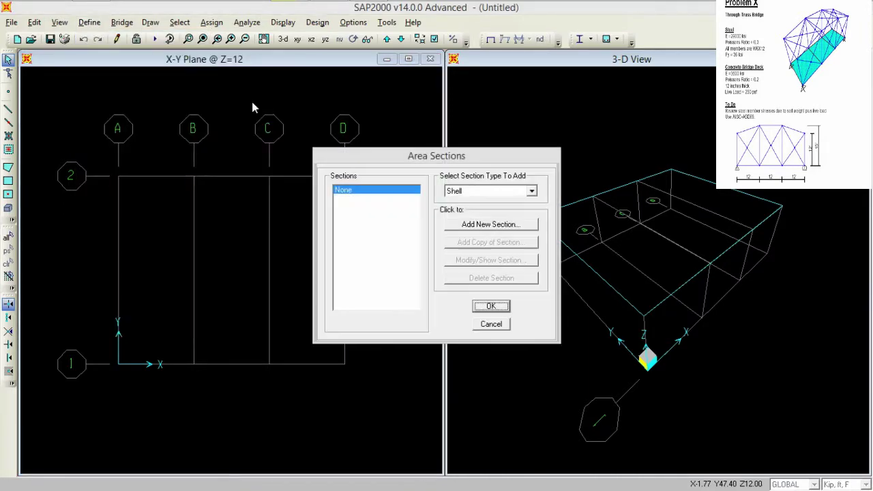
pyautogui.click(531, 194)
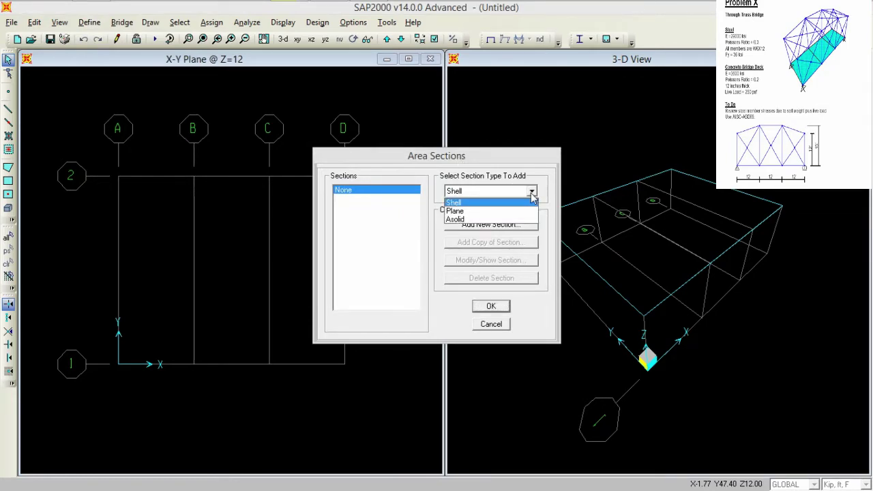
pyautogui.click(495, 204)
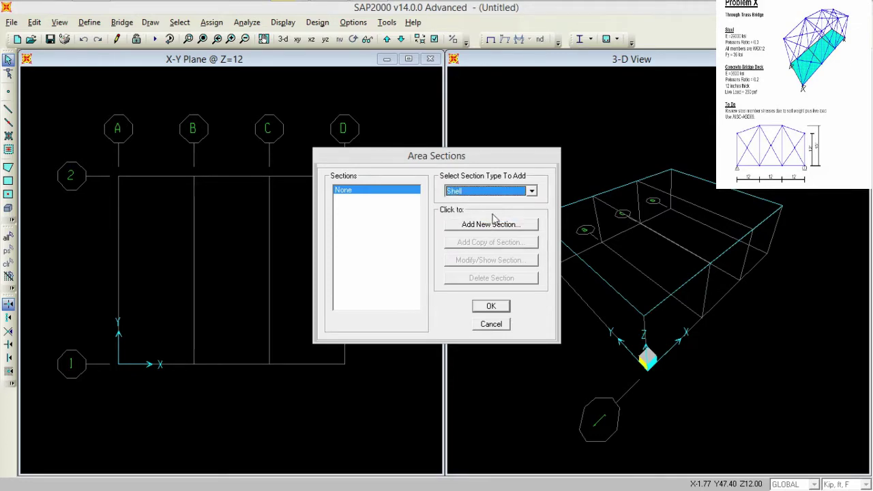
pyautogui.click(500, 225)
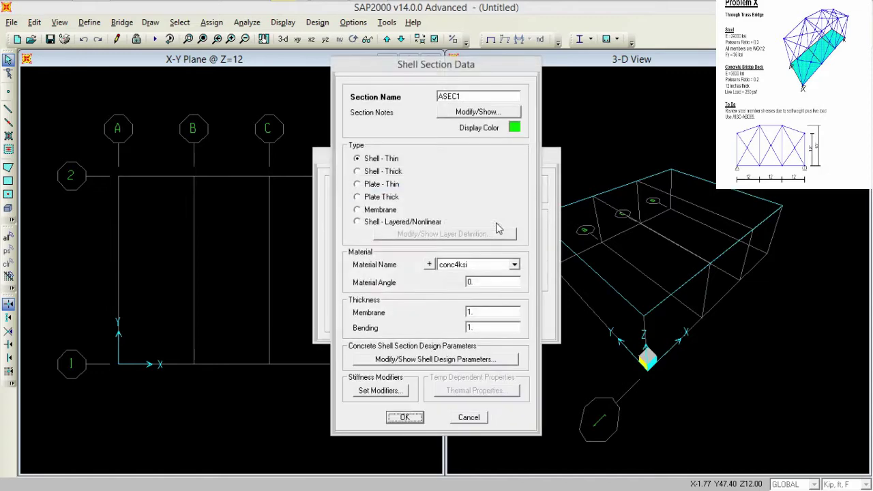
pyautogui.doubleClick(475, 97)
pyautogui.write('Deck')
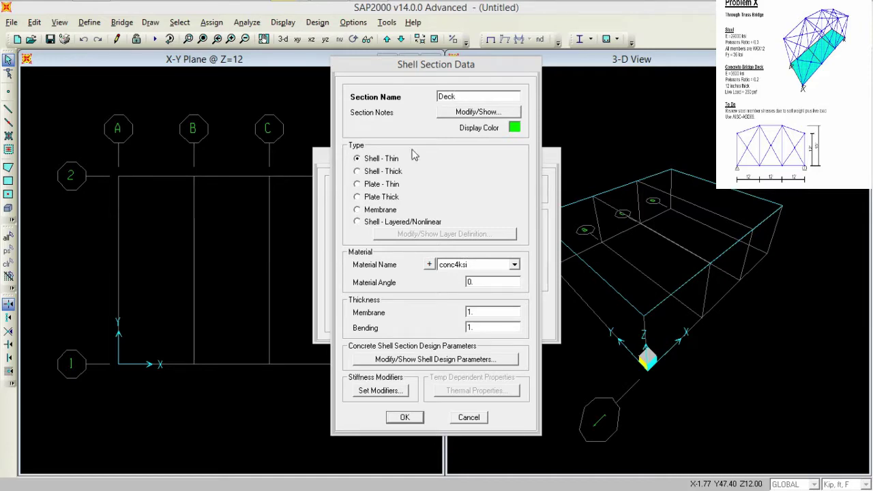
# Step: Set the Deck section to Shell - Thin with a membrane thickness of 1 and accept the area sections
pyautogui.click(369, 161)
pyautogui.doubleClick(479, 283)
pyautogui.doubleClick(490, 312)
pyautogui.write('1')
pyautogui.click(410, 417)
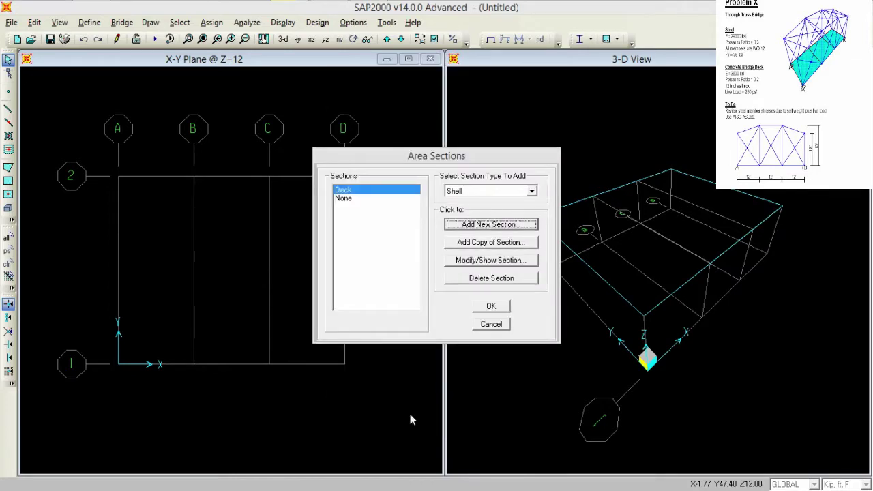
pyautogui.click(491, 307)
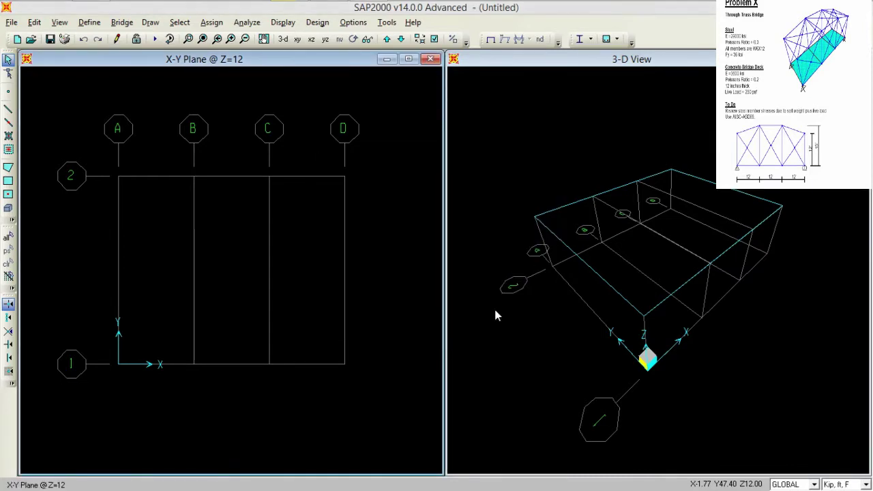
# Step: Add a load pattern named Live of type LIVE with a self weight multiplier of 0 and accept the load patterns
pyautogui.click(90, 23)
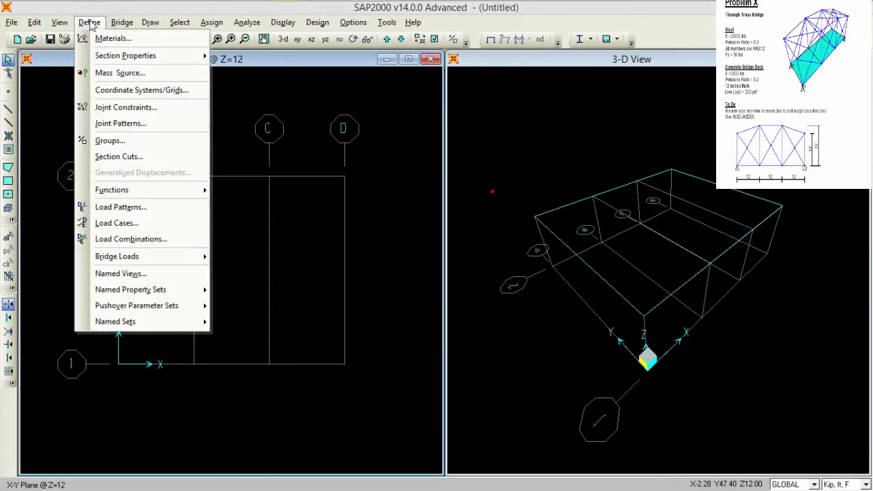
pyautogui.click(135, 209)
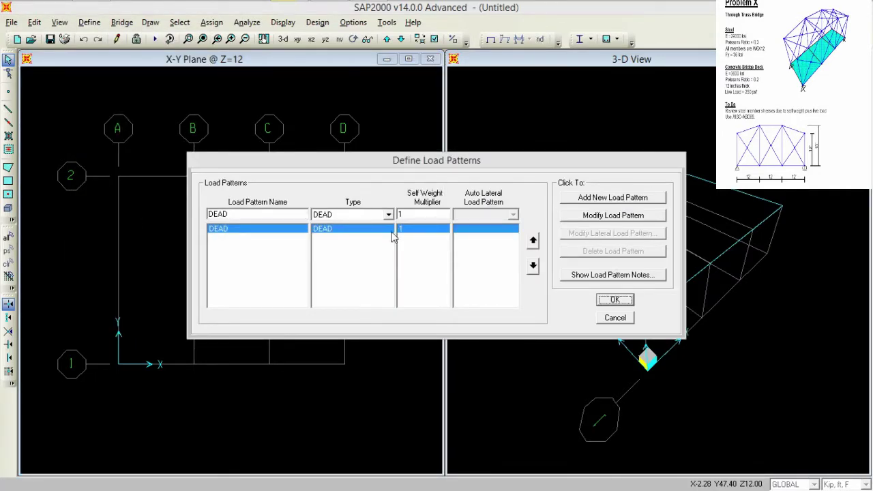
pyautogui.doubleClick(256, 213)
pyautogui.write('Live')
pyautogui.press('Tab')
pyautogui.press('l')
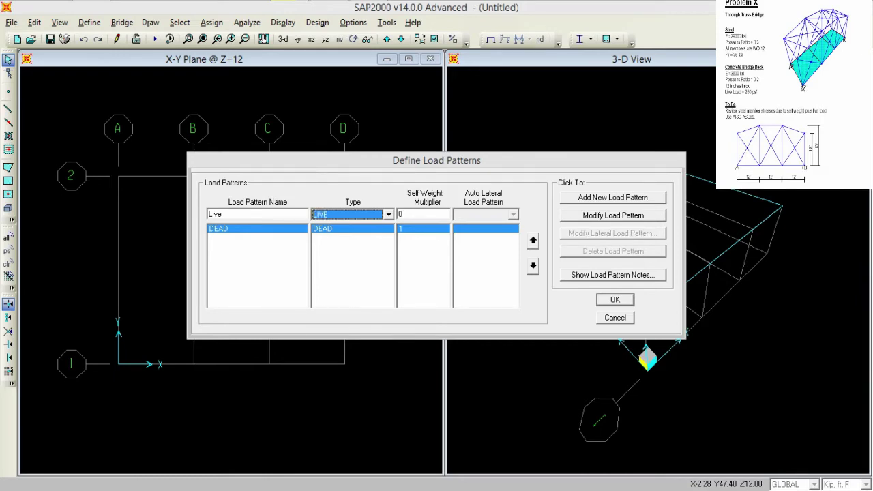
pyautogui.click(576, 198)
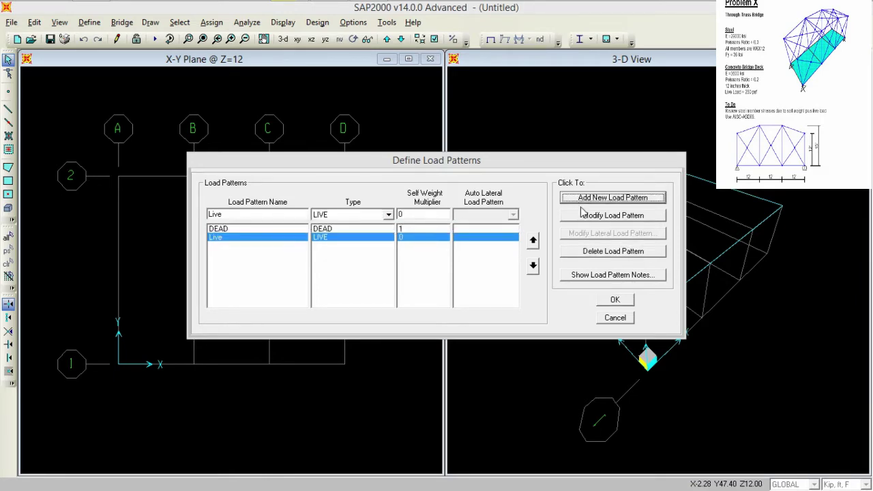
pyautogui.click(606, 301)
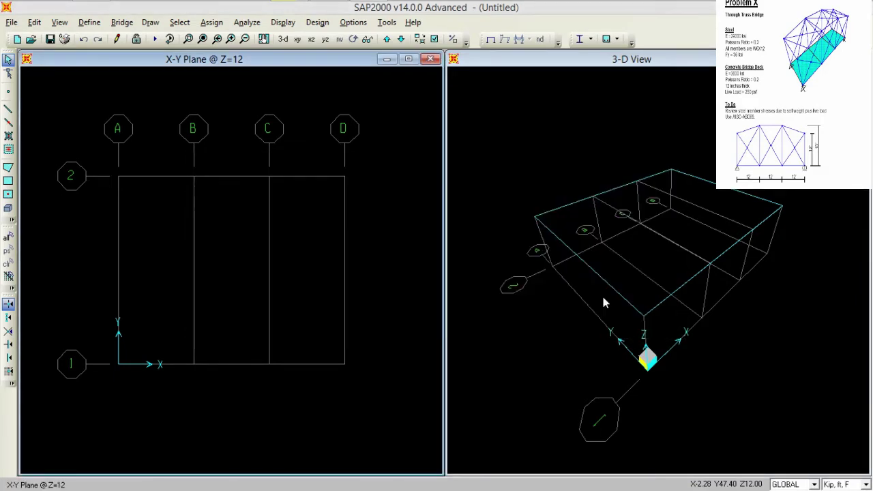
# Step: Add the default design load combinations for Steel Frame Design and Concrete Frame Design, and accept them
pyautogui.click(89, 23)
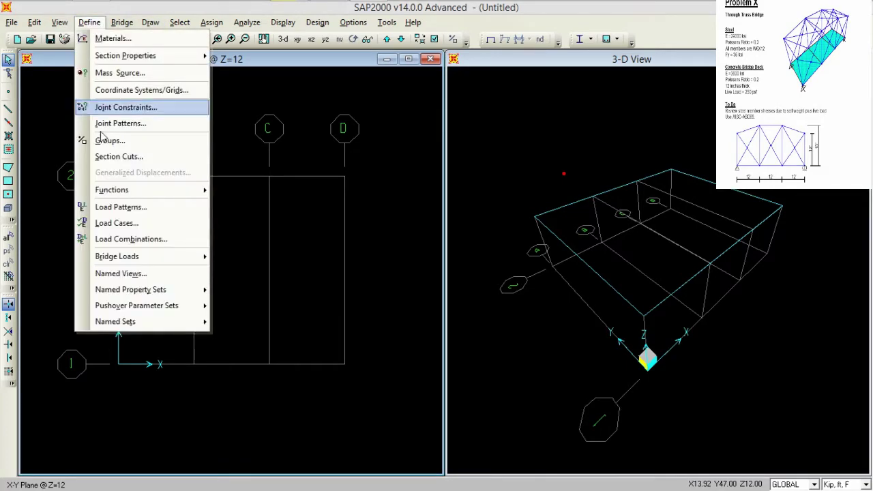
pyautogui.click(131, 240)
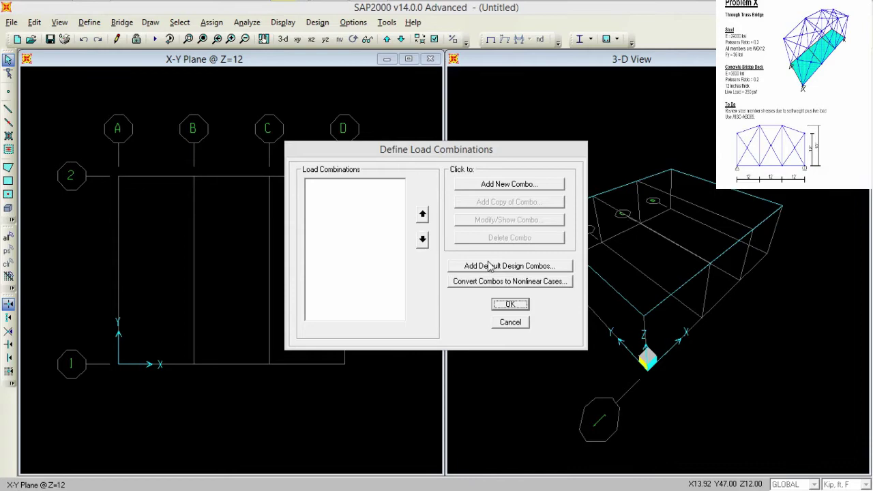
pyautogui.click(488, 267)
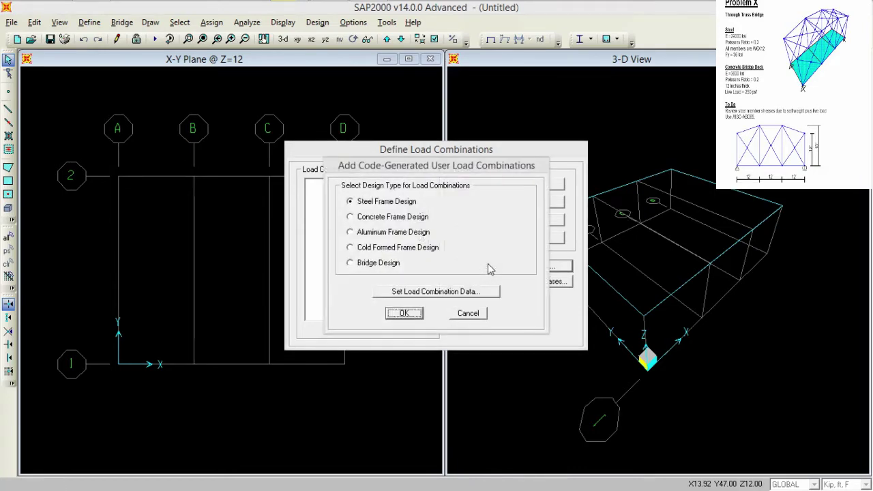
pyautogui.click(374, 203)
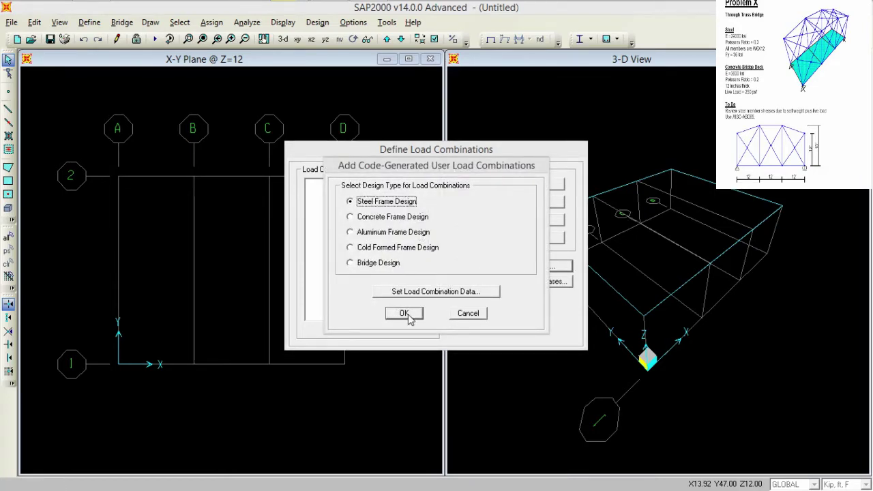
pyautogui.click(404, 314)
pyautogui.click(527, 269)
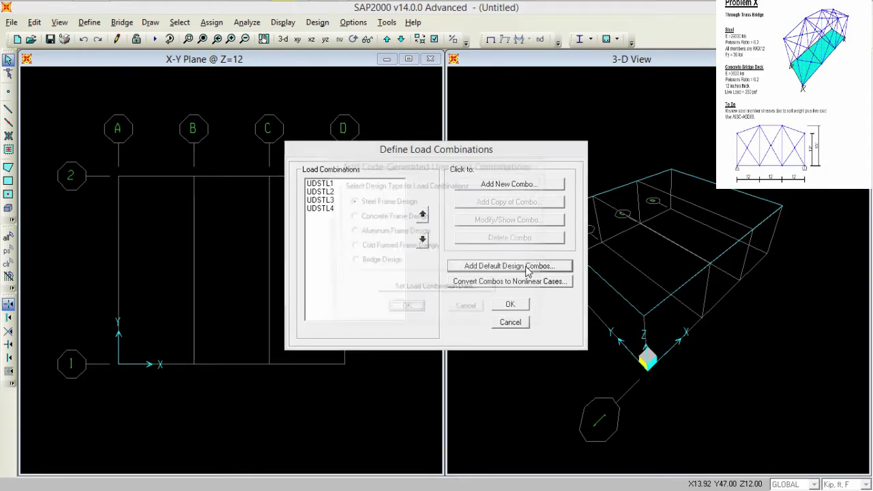
pyautogui.click(391, 218)
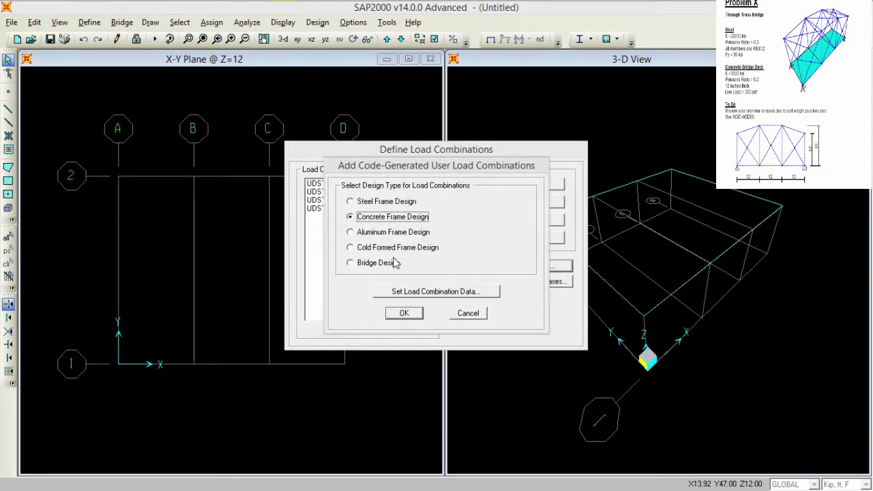
pyautogui.click(404, 313)
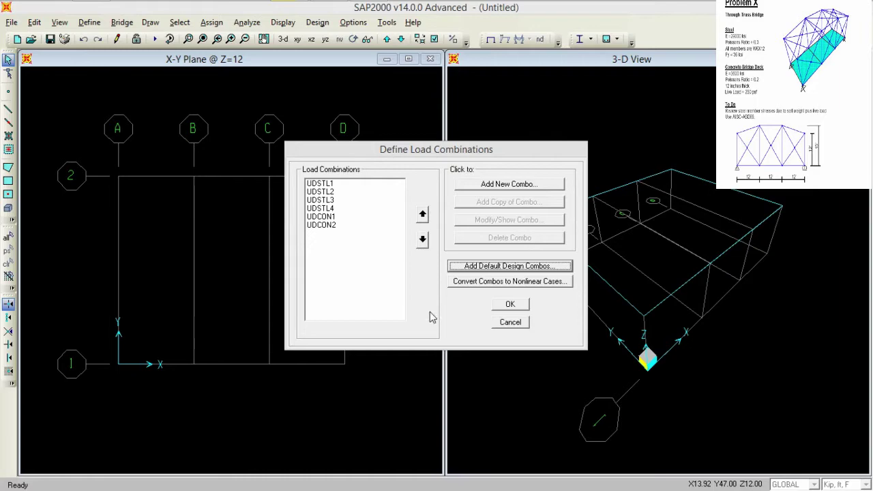
pyautogui.click(517, 305)
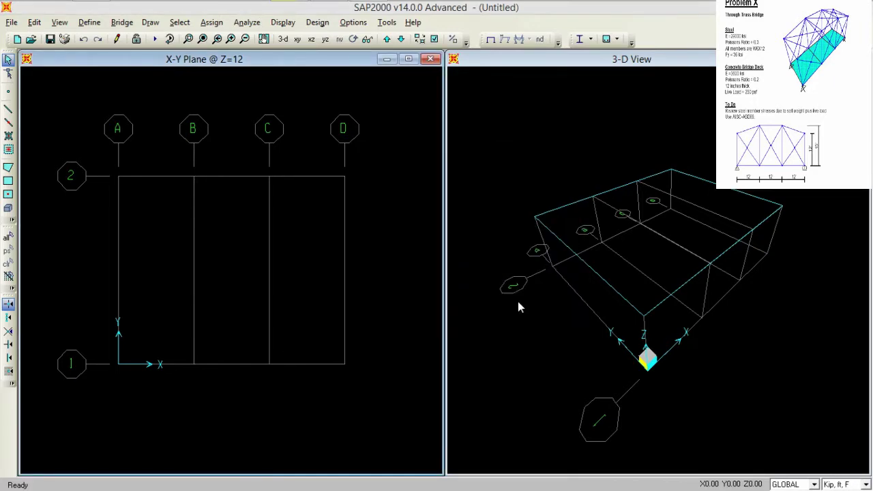
pyautogui.click(88, 21)
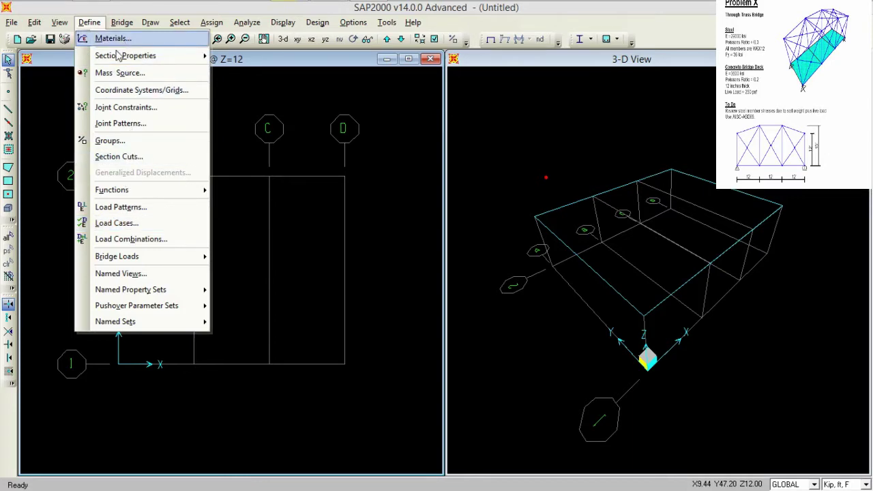
pyautogui.click(376, 279)
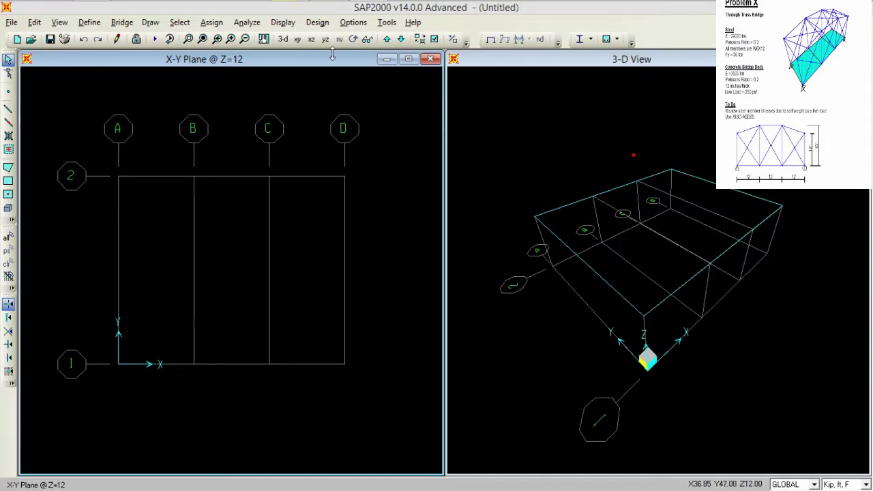
# Step: In the X-Z plane at Y=30, quick draw continuous W6X12 straight frames as the four verticals on grid lines A to D
pyautogui.click(312, 39)
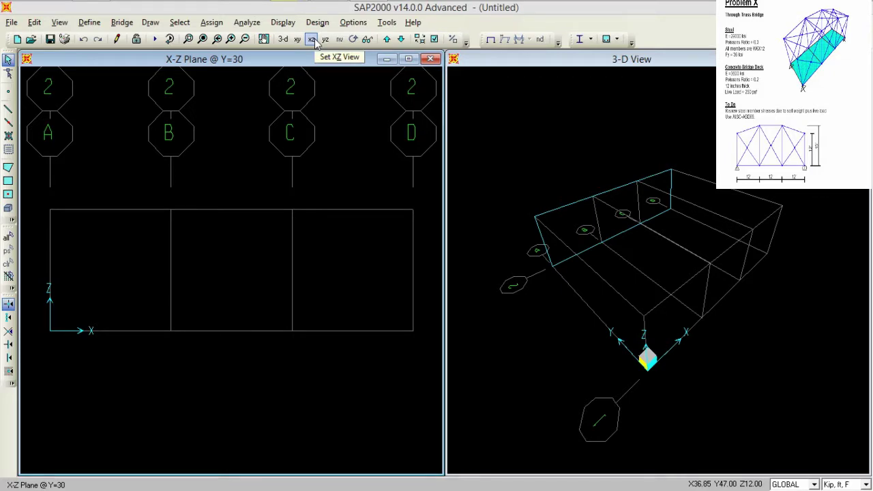
pyautogui.click(14, 129)
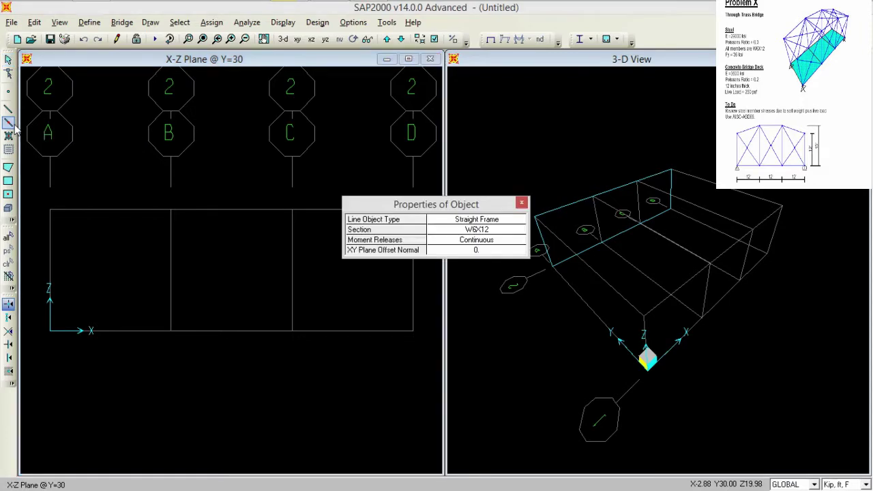
pyautogui.click(498, 236)
pyautogui.click(498, 232)
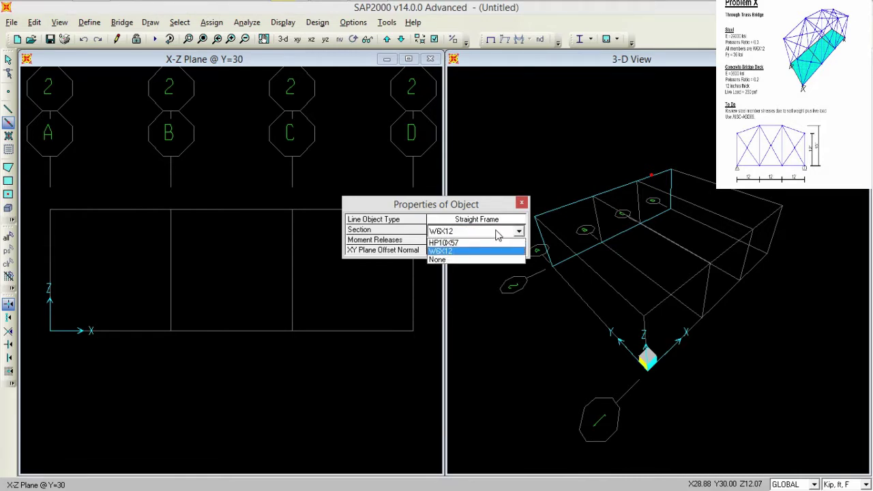
pyautogui.click(488, 252)
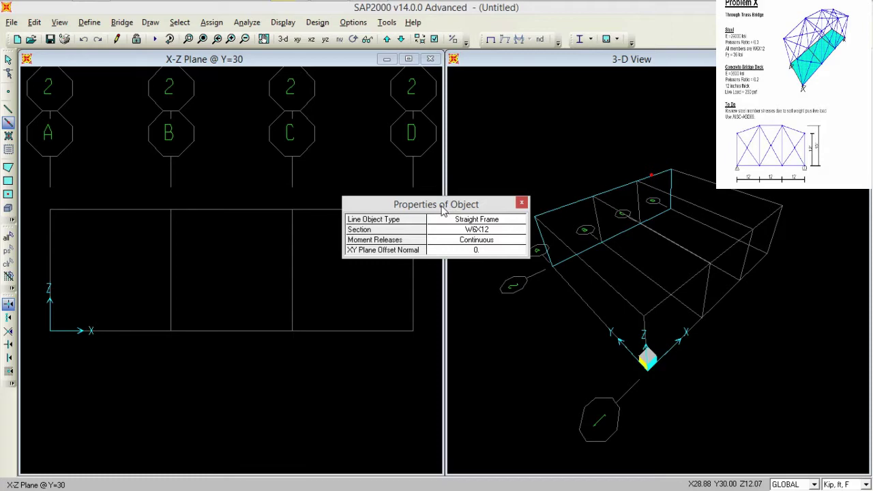
pyautogui.moveTo(442, 212); pyautogui.dragTo(525, 115)
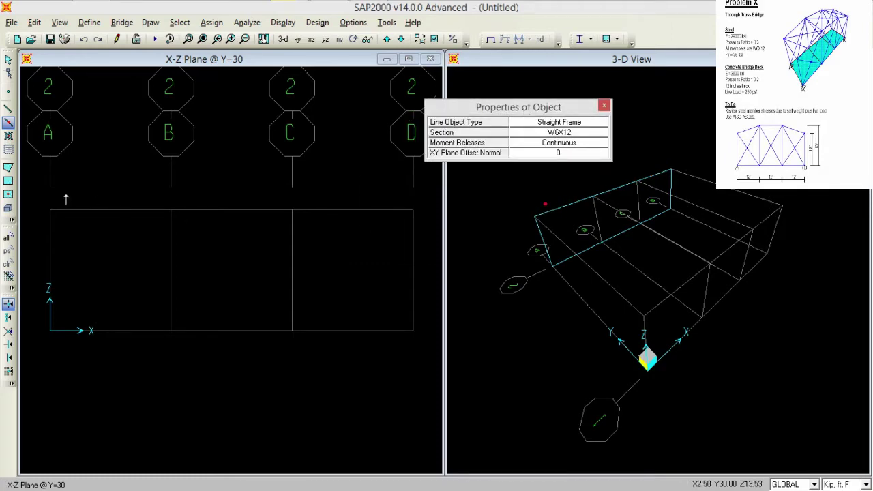
pyautogui.click(43, 206)
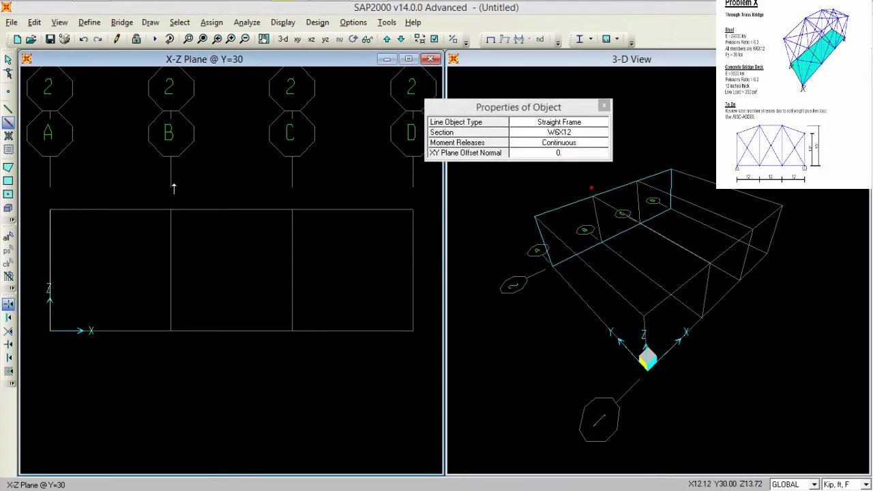
pyautogui.click(188, 303)
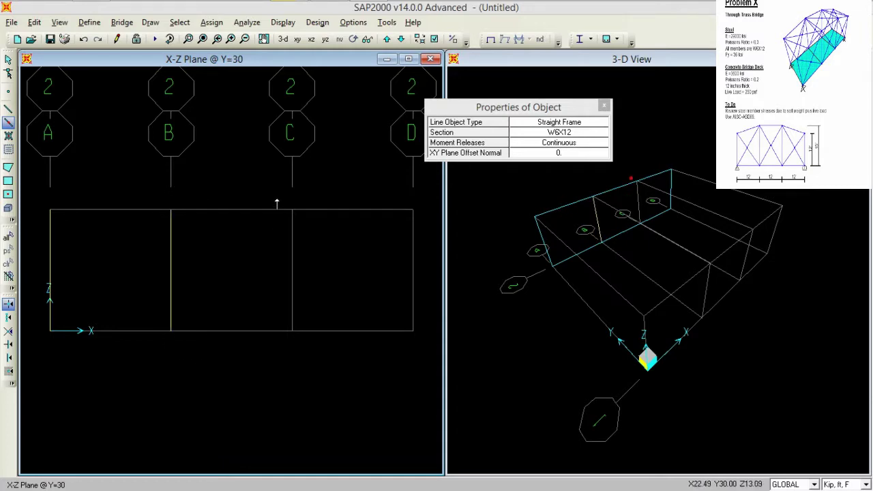
pyautogui.click(307, 314)
pyautogui.click(436, 384)
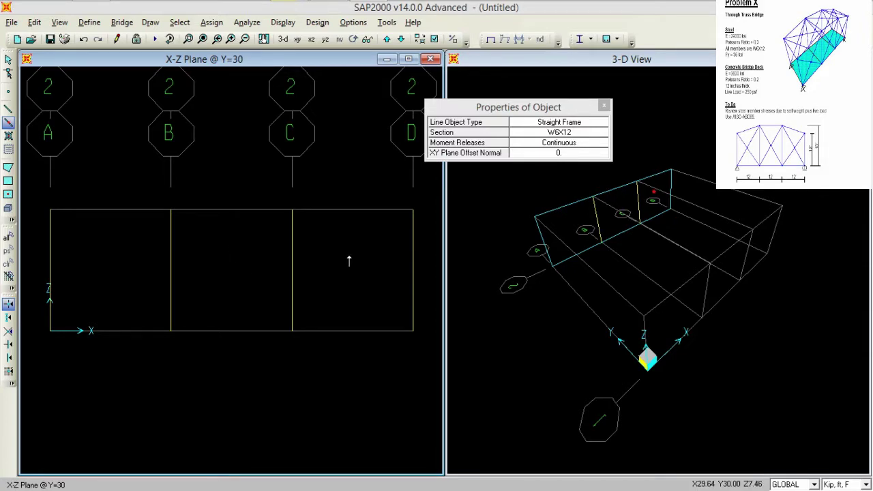
# Step: Quick draw pinned W6X12 X braces across all three bays of the Y=30 truss and leave the drawing mode
pyautogui.click(8, 135)
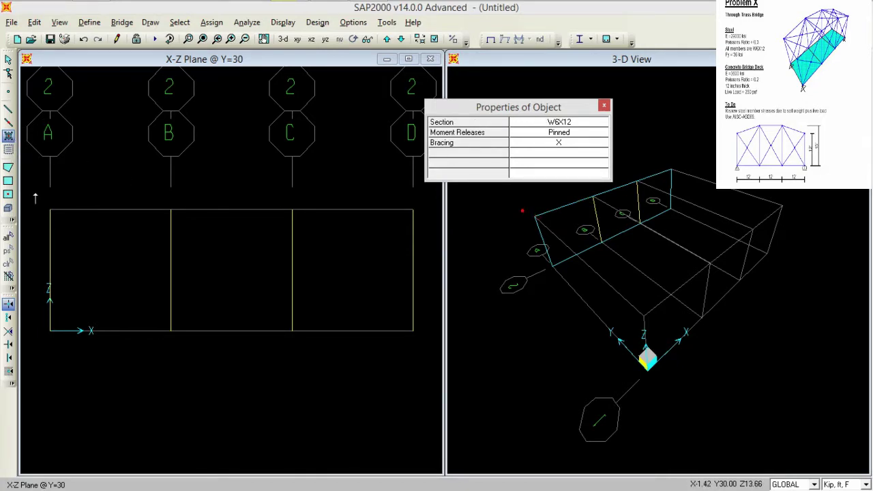
pyautogui.moveTo(35, 193)
pyautogui.mouseDown()
pyautogui.moveTo(419, 309)
pyautogui.moveTo(427, 349)
pyautogui.mouseUp()
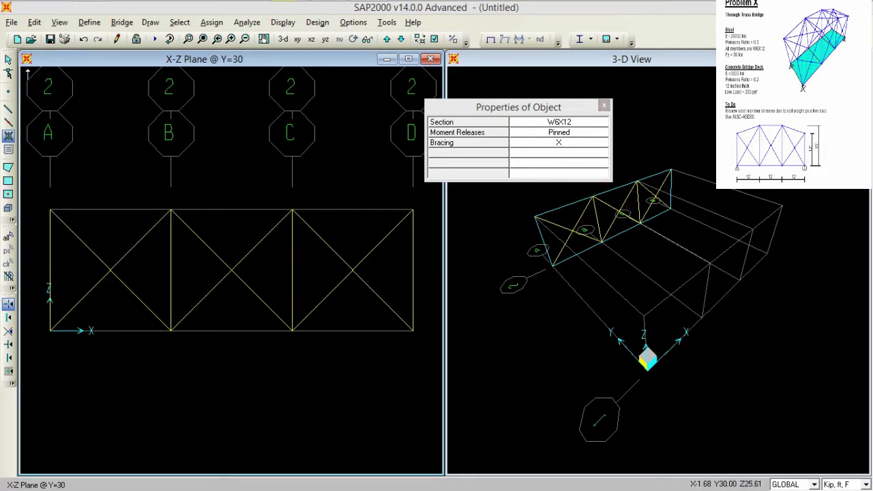
pyautogui.click(8, 60)
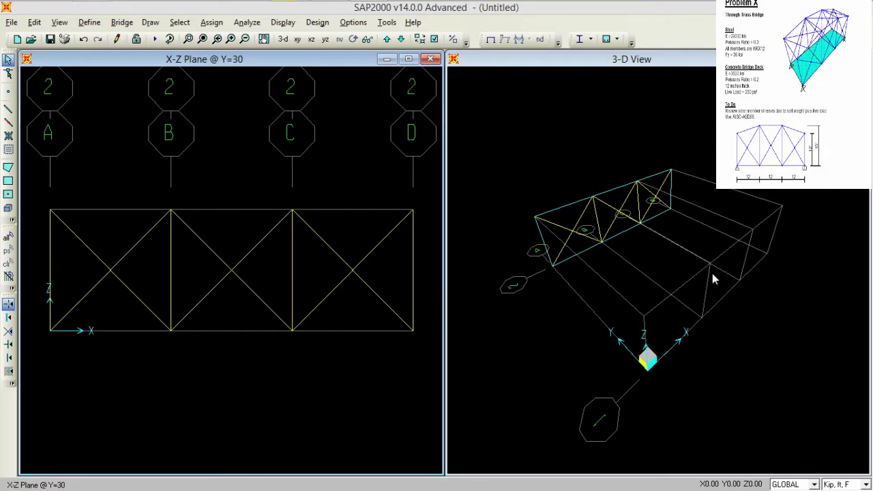
# Step: Select all verticals and braces in the Y=30 plane and replicate them linearly once with dy of -30
pyautogui.click(401, 39)
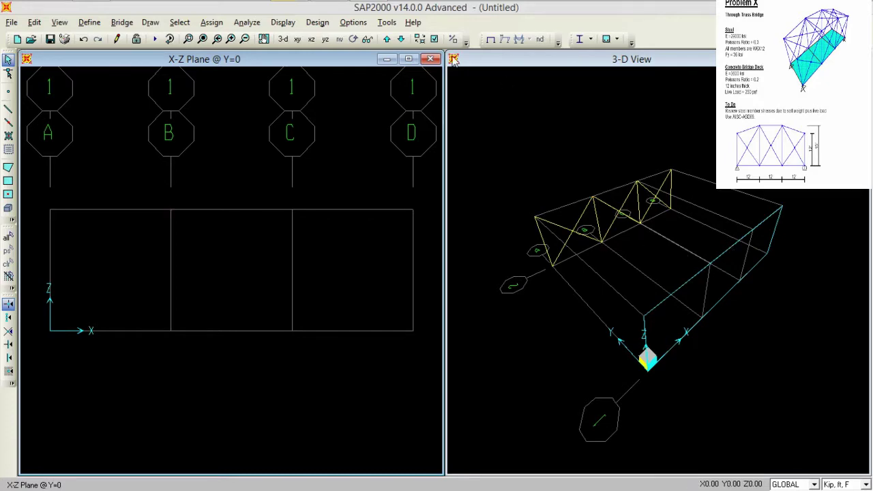
pyautogui.click(386, 40)
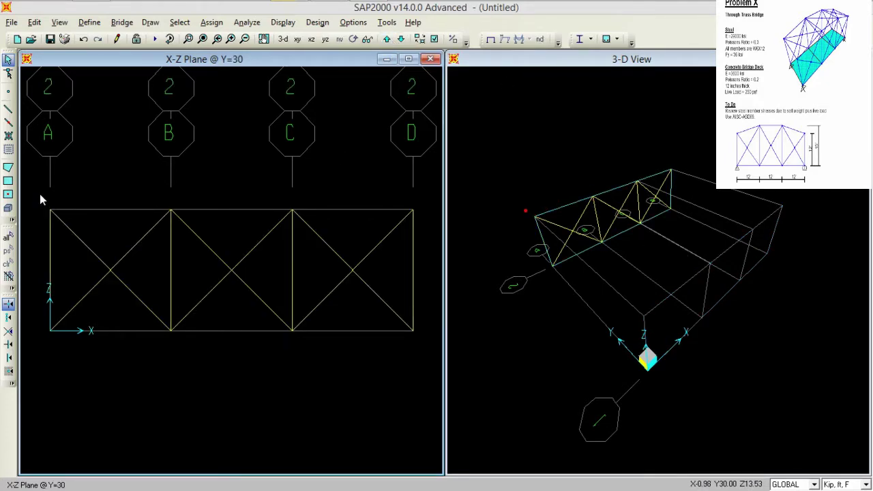
pyautogui.moveTo(39, 193); pyautogui.dragTo(428, 370)
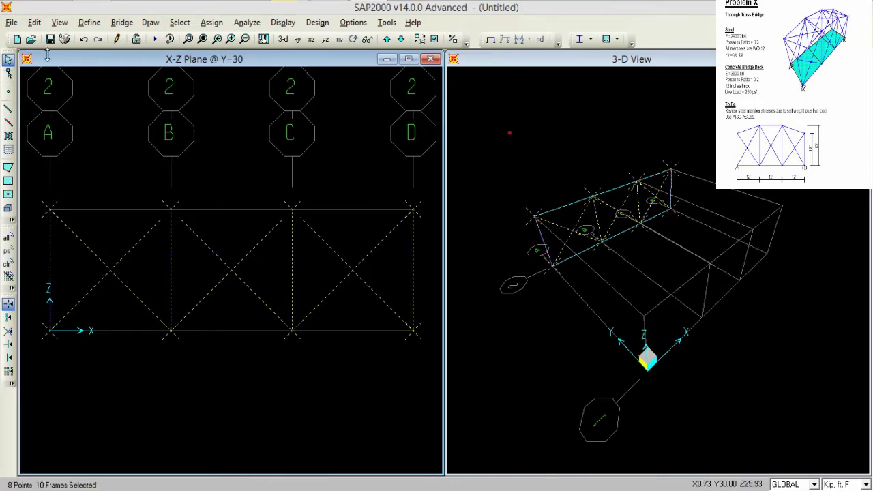
pyautogui.click(34, 23)
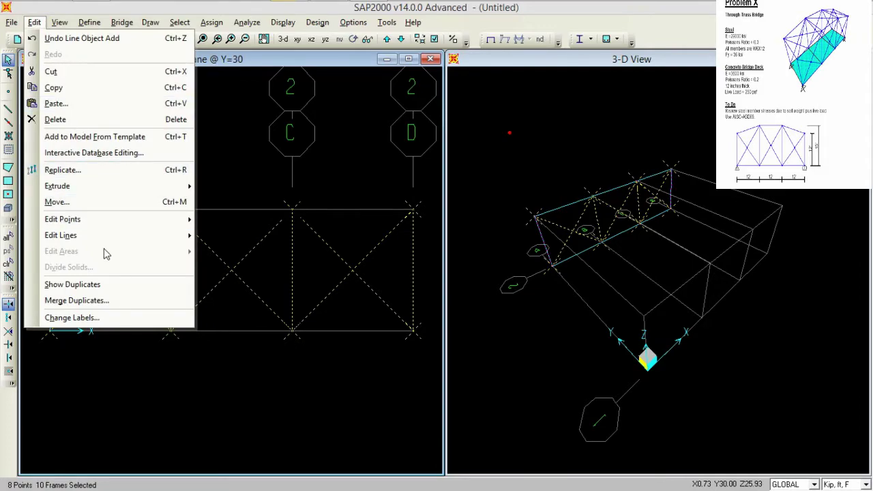
pyautogui.click(87, 173)
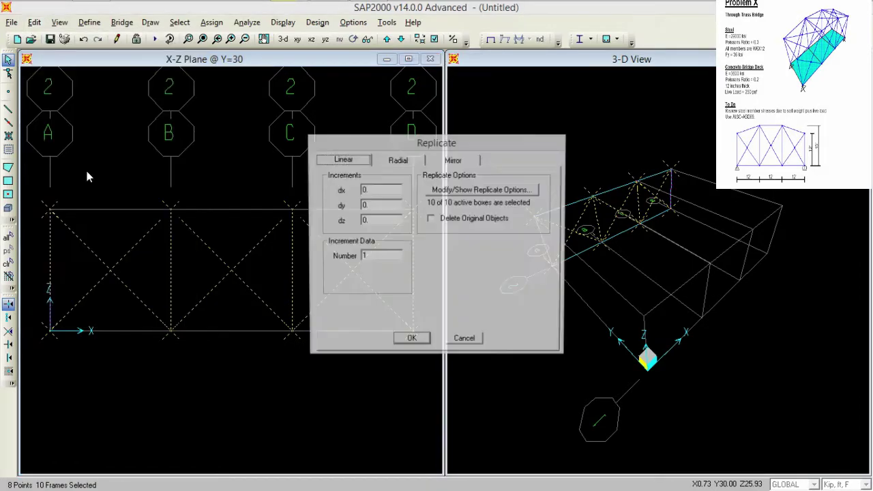
pyautogui.moveTo(132, 59); pyautogui.dragTo(0, 0)
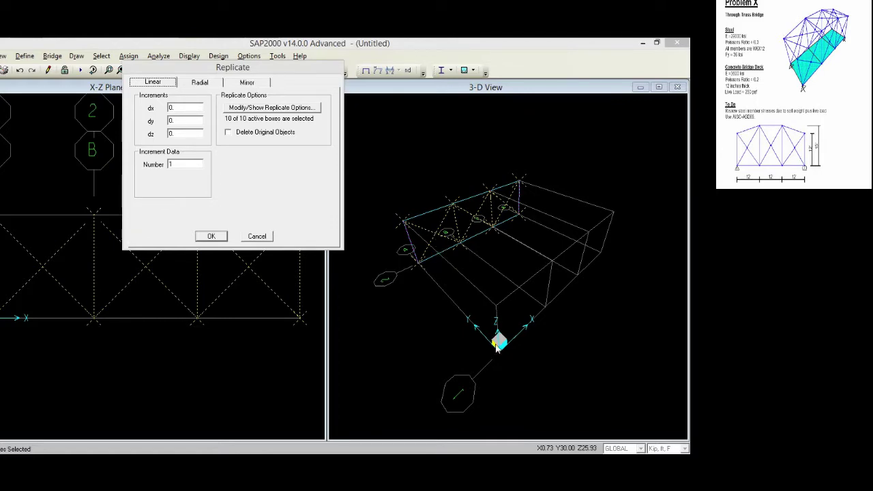
pyautogui.click(181, 120)
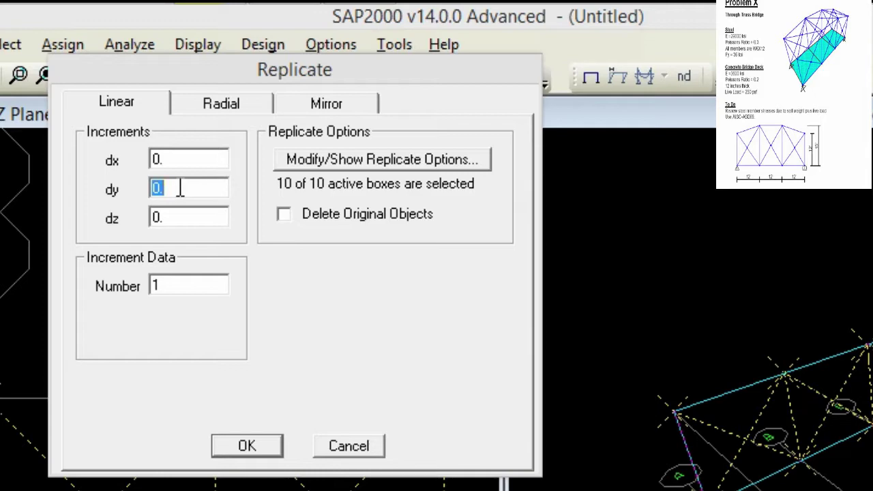
pyautogui.write('-30')
pyautogui.click(183, 288)
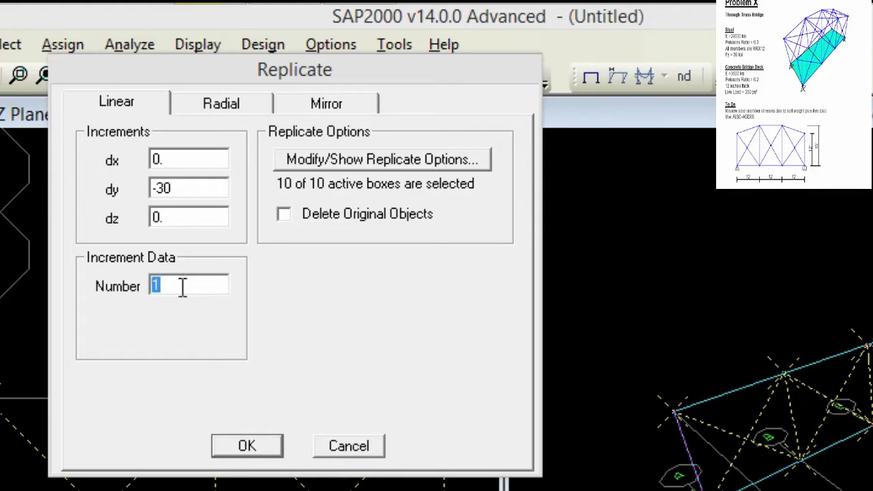
pyautogui.click(251, 446)
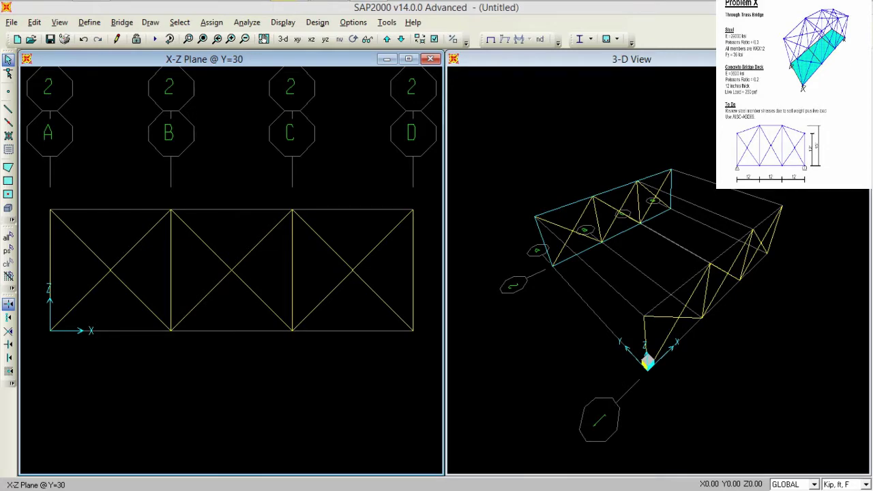
# Step: In the X-Y plane at Z=12, quick draw continuous W6X12 straight frames on all grid lines and leave the drawing mode
pyautogui.click(297, 40)
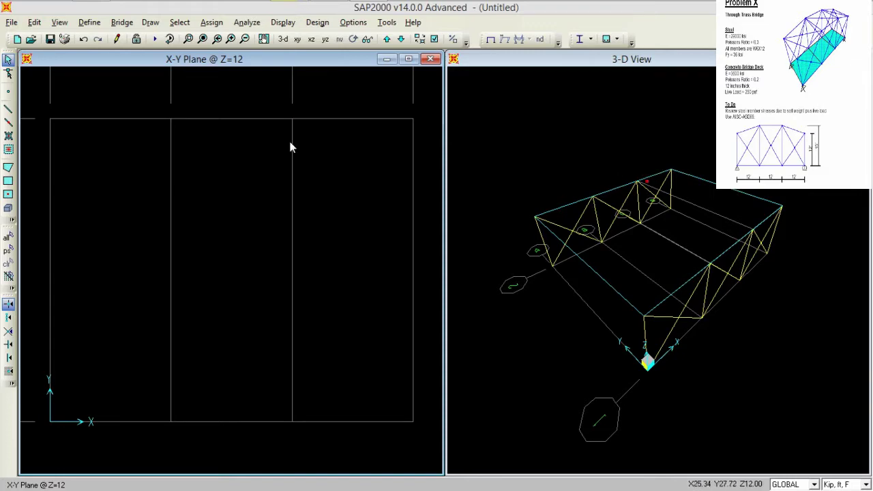
pyautogui.click(8, 123)
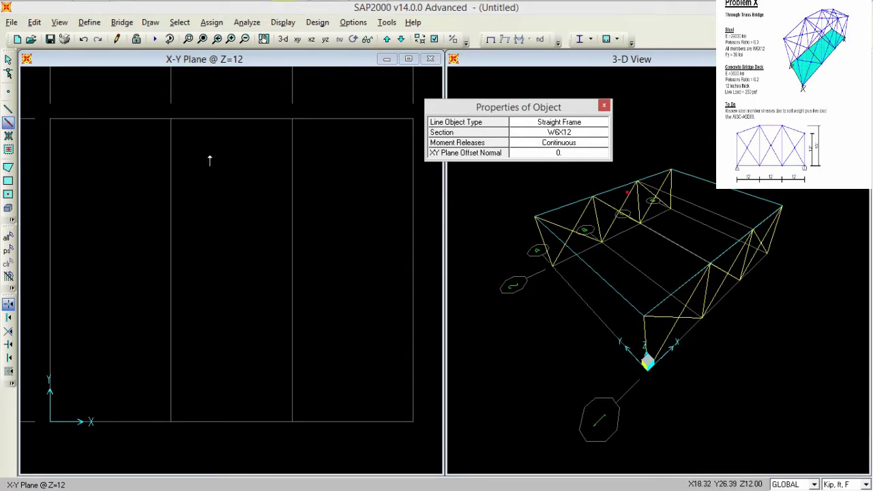
pyautogui.moveTo(37, 104)
pyautogui.mouseDown()
pyautogui.moveTo(334, 315)
pyautogui.moveTo(431, 444)
pyautogui.mouseUp()
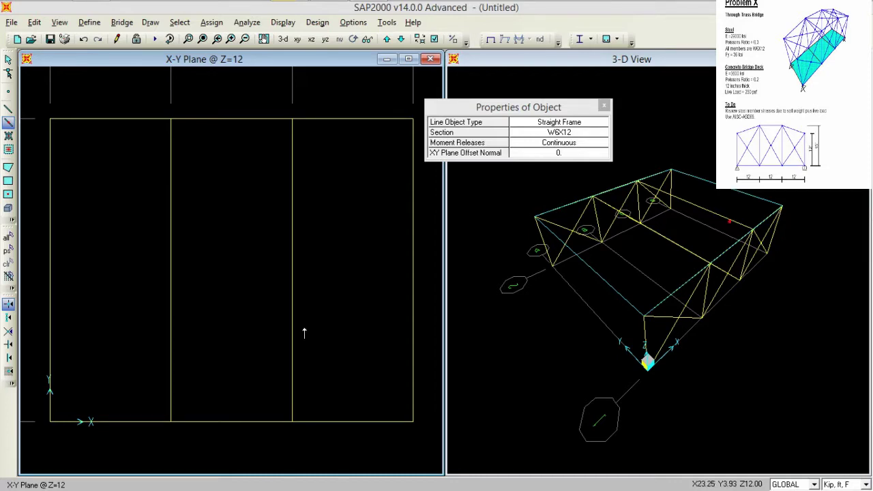
pyautogui.click(603, 105)
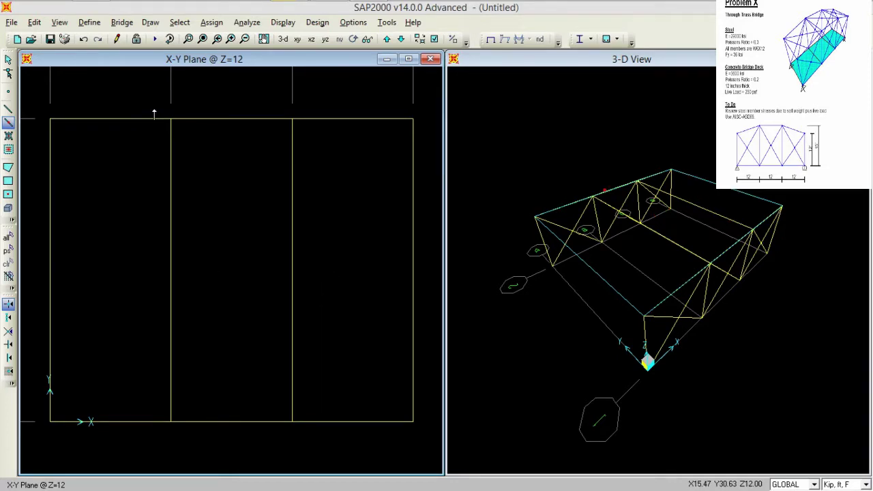
pyautogui.click(8, 61)
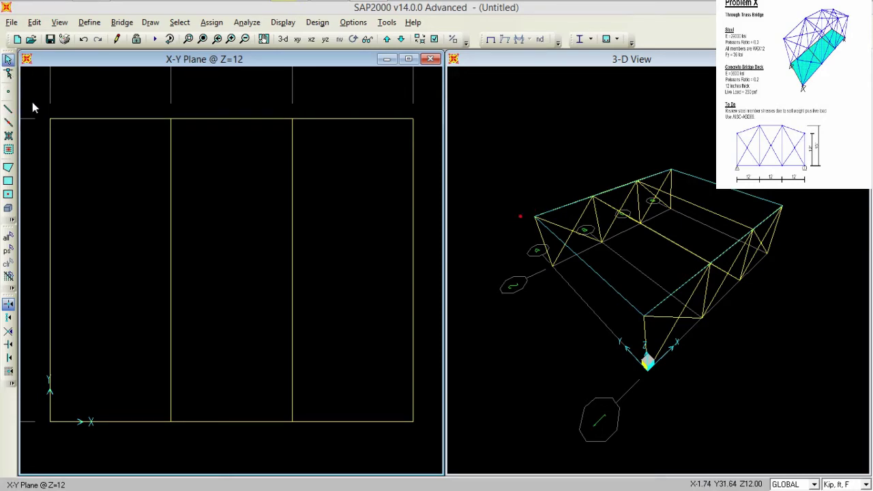
# Step: Select all frames in the Z=12 plane and replicate them linearly once with dy of 0 and dz of -12
pyautogui.moveTo(380, 408); pyautogui.dragTo(422, 434)
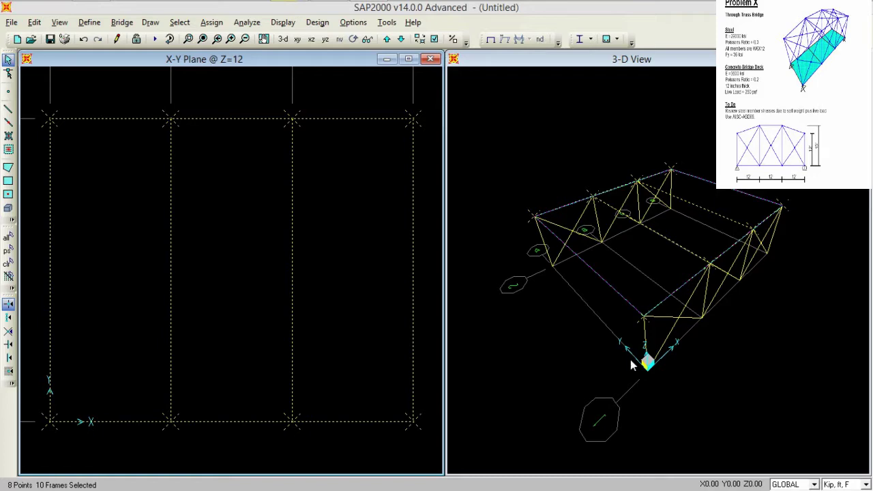
pyautogui.click(34, 22)
pyautogui.moveTo(109, 189)
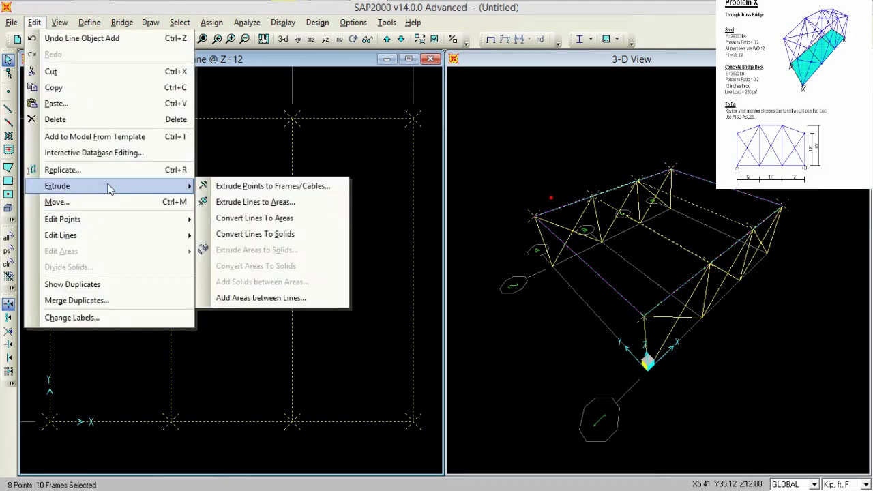
pyautogui.click(125, 169)
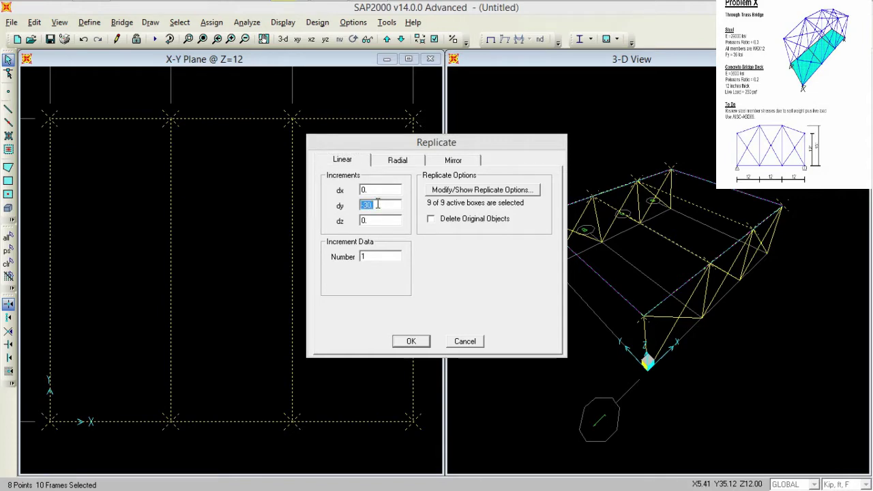
pyautogui.write('0')
pyautogui.press('Tab')
pyautogui.write('-12')
pyautogui.click(417, 341)
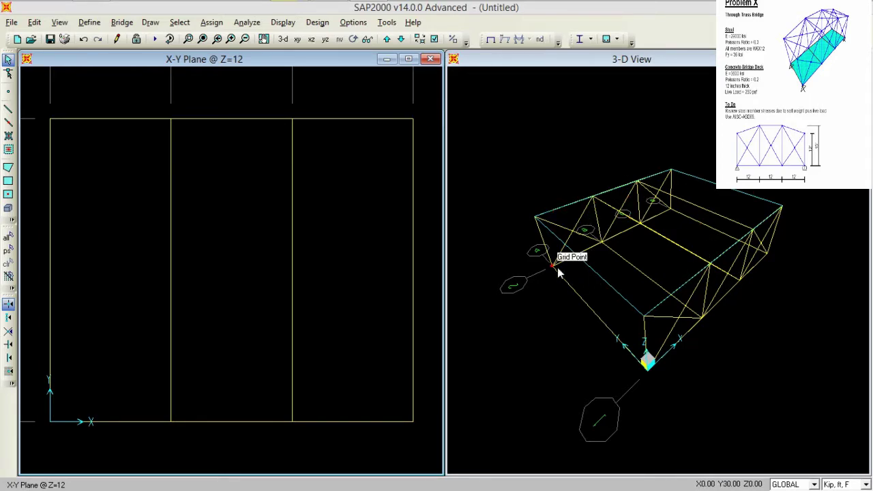
# Step: Quick draw pinned W6X12 X braces across all three bays of the Z=12 plane and leave the drawing mode
pyautogui.click(9, 136)
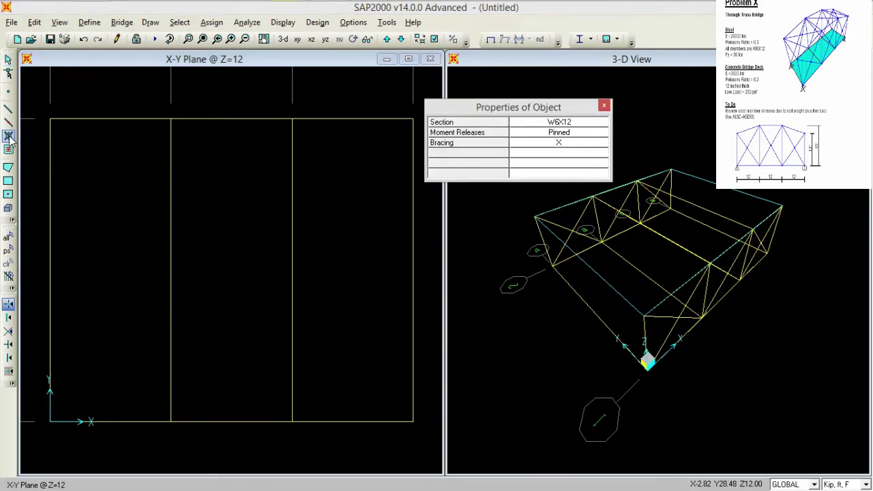
pyautogui.moveTo(35, 109)
pyautogui.mouseDown()
pyautogui.moveTo(321, 419)
pyautogui.moveTo(434, 470)
pyautogui.moveTo(433, 458)
pyautogui.mouseUp()
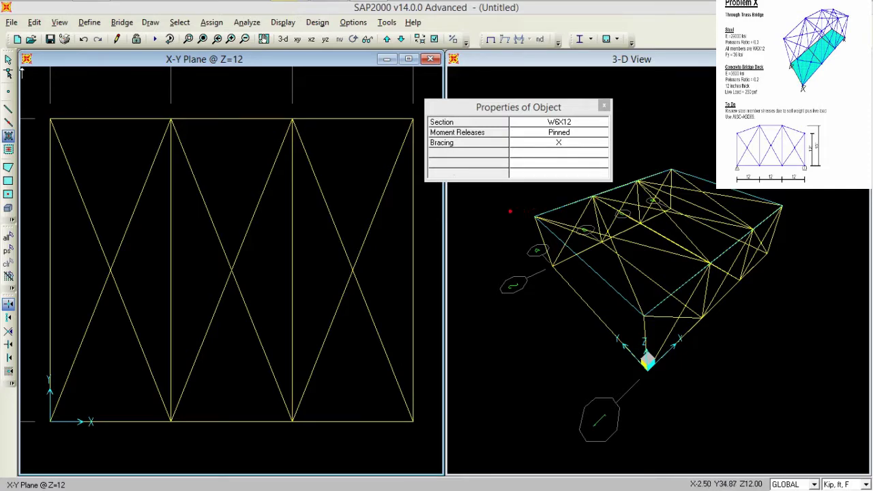
pyautogui.click(10, 60)
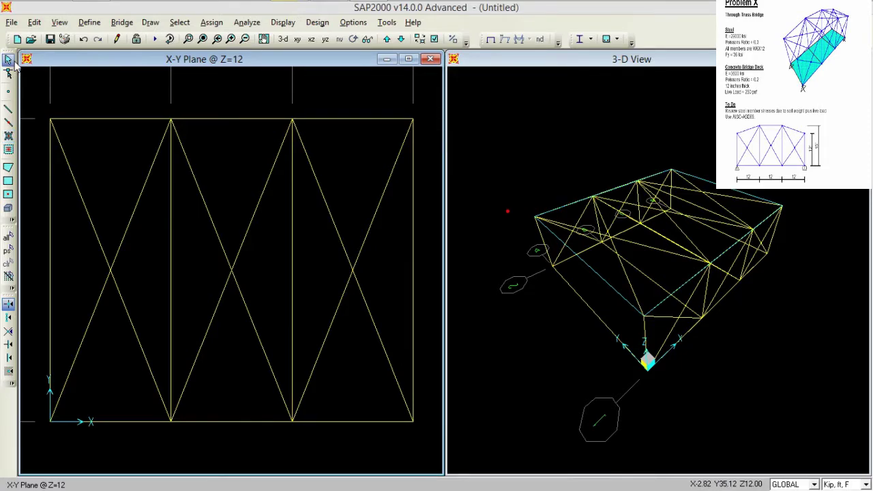
# Step: Show the X-Z plane at Y=30 and select every object in the model
pyautogui.click(311, 39)
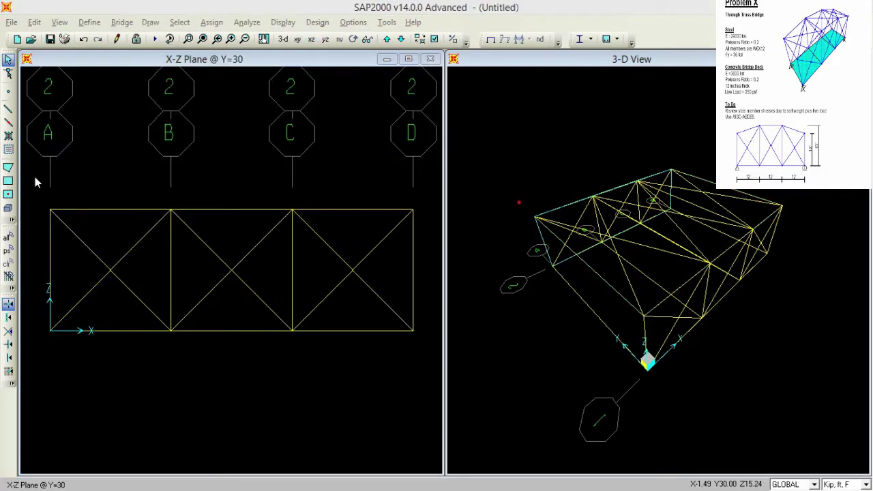
pyautogui.moveTo(34, 177); pyautogui.dragTo(422, 354)
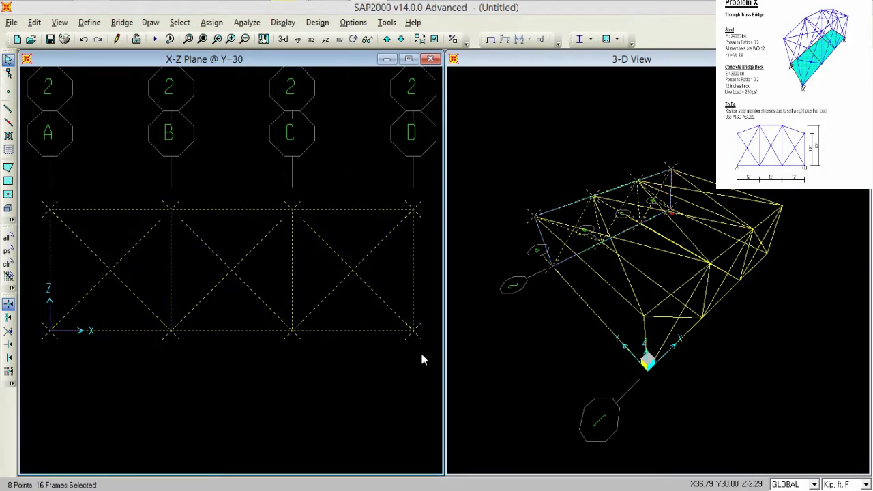
pyautogui.click(9, 238)
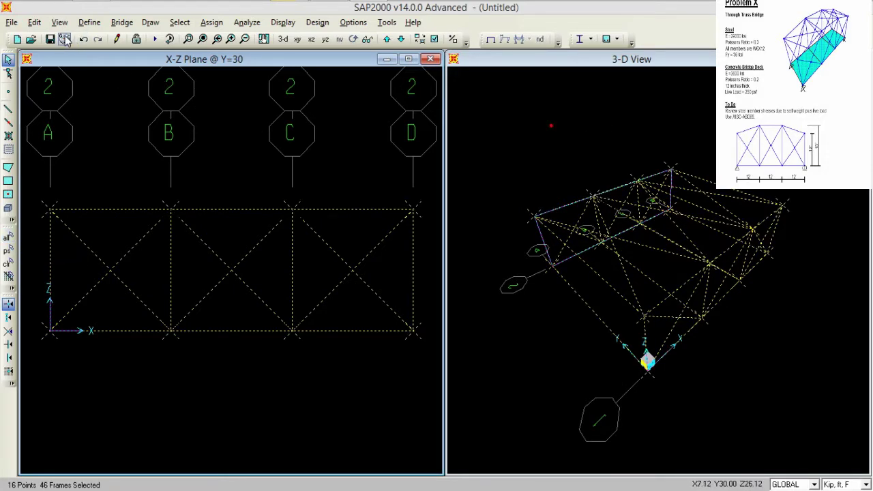
pyautogui.click(41, 24)
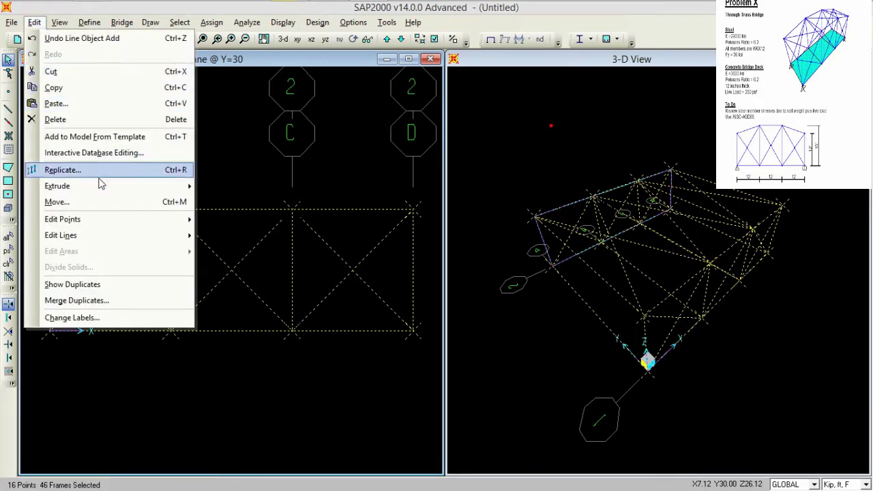
pyautogui.moveTo(122, 238)
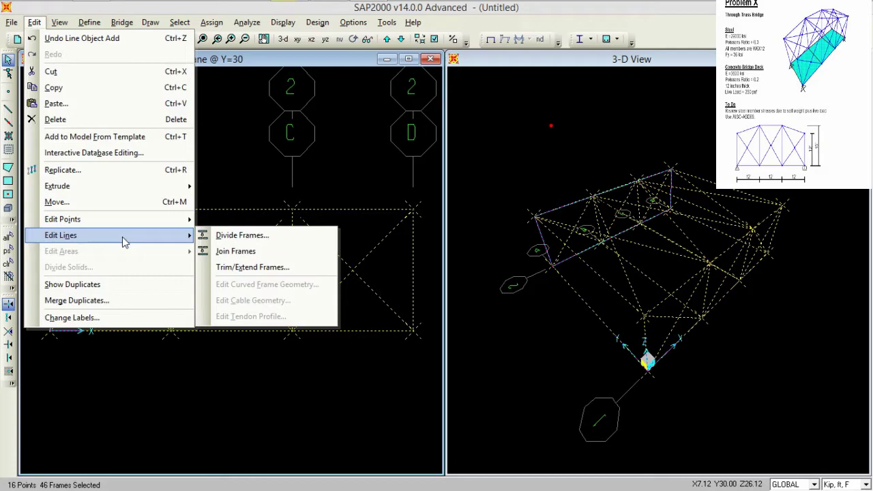
pyautogui.click(277, 346)
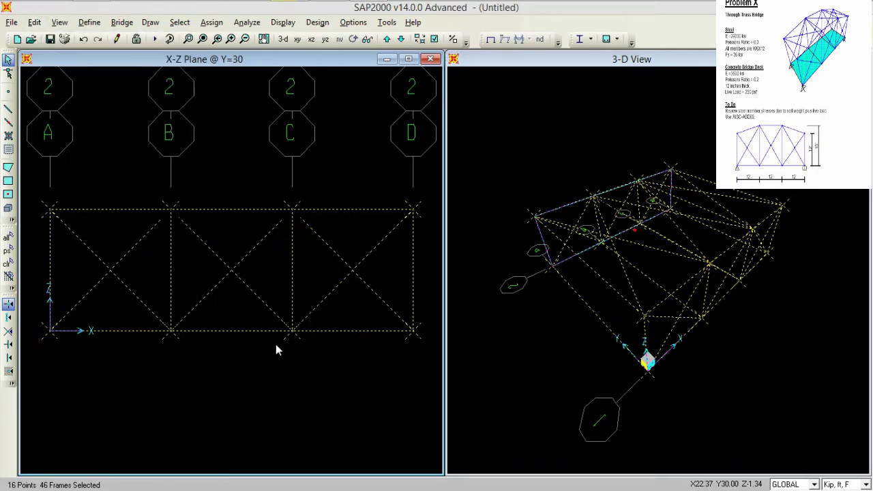
# Step: Assign automatic frame meshing to all selected frames at intermediate joints and at intersections with other frames, area edges and solid edges
pyautogui.click(212, 22)
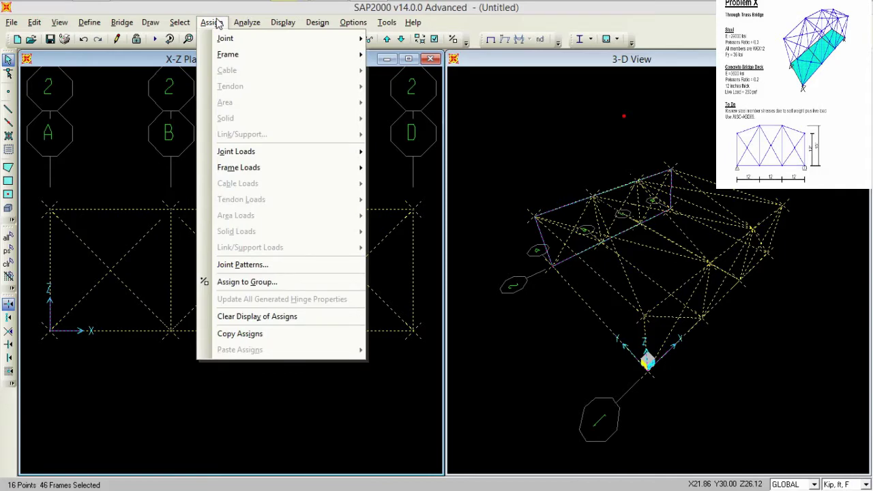
pyautogui.moveTo(249, 55)
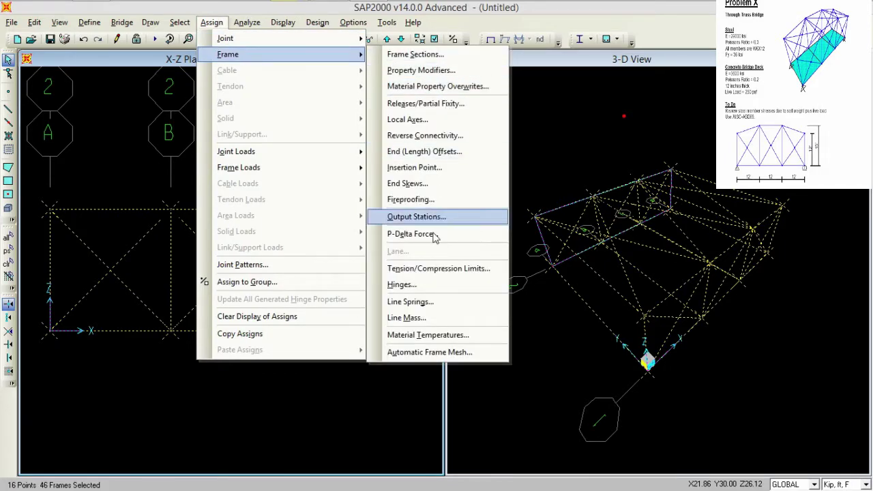
pyautogui.click(423, 353)
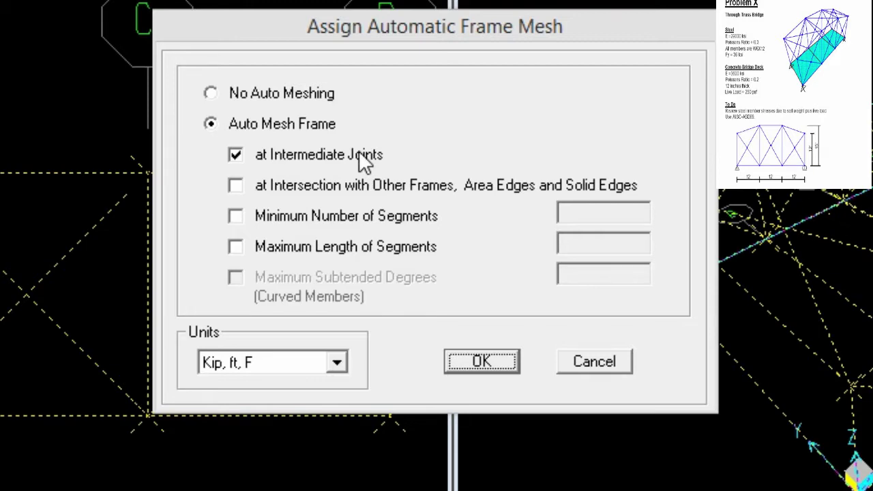
pyautogui.click(352, 189)
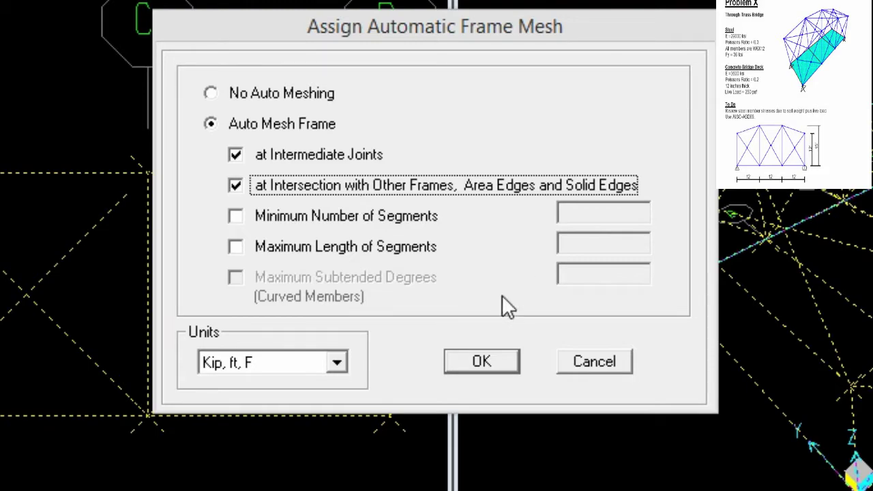
pyautogui.click(487, 349)
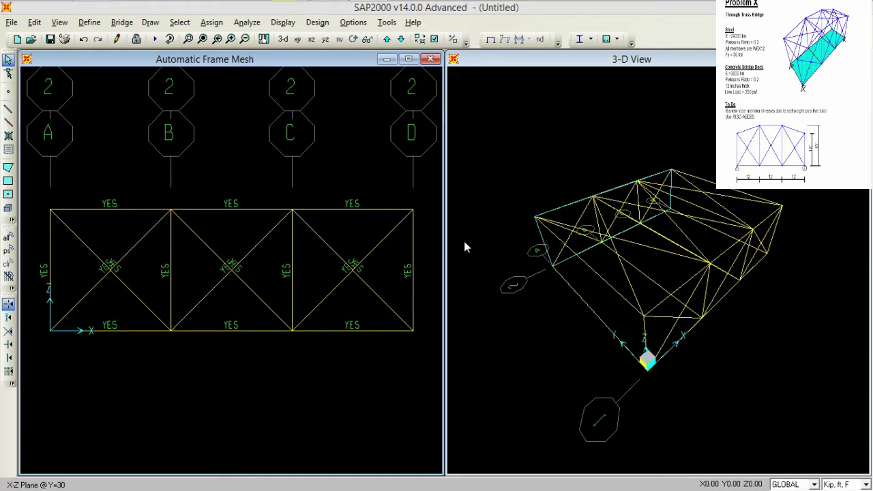
pyautogui.click(380, 244)
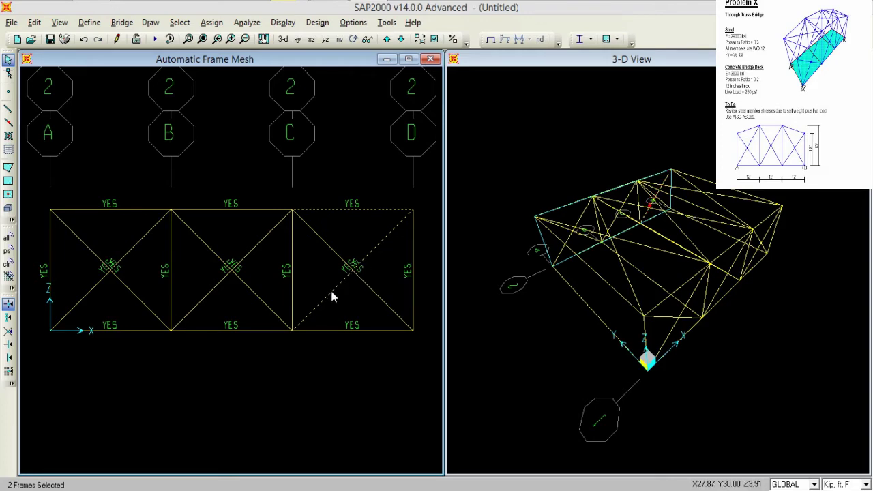
pyautogui.hotkey('ctrl', 'q')
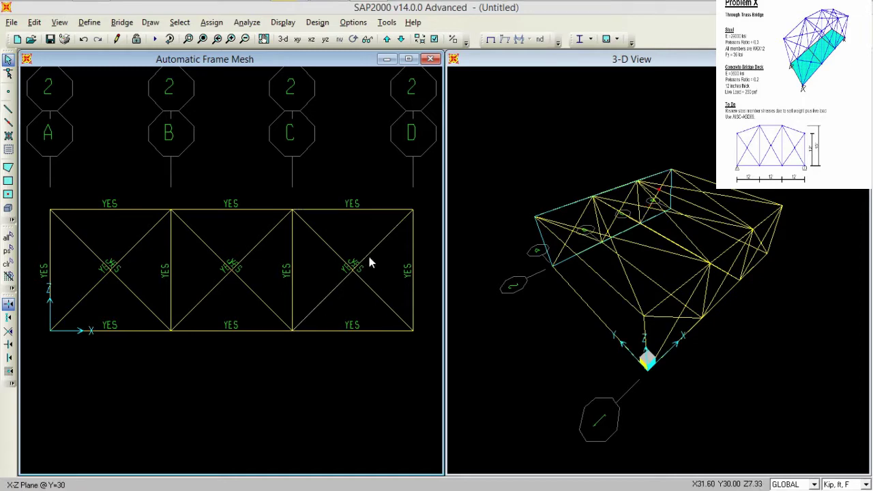
pyautogui.moveTo(382, 255); pyautogui.dragTo(79, 289)
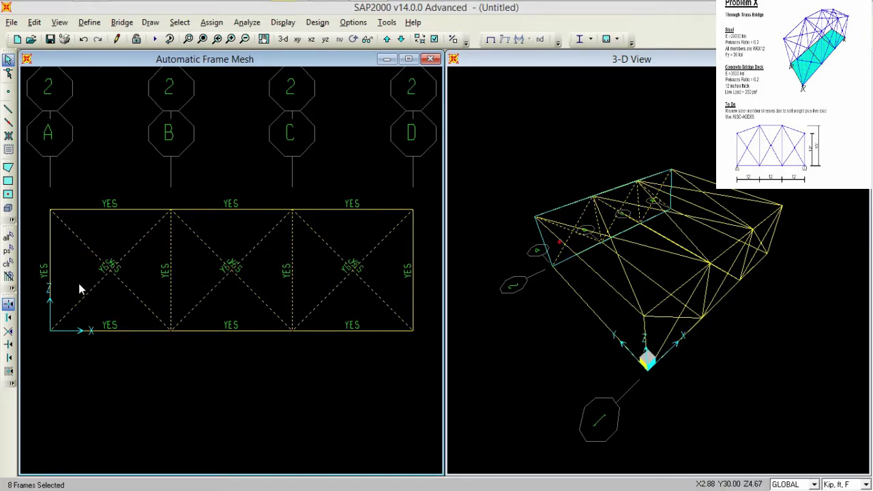
pyautogui.hotkey('ctrl', 'q')
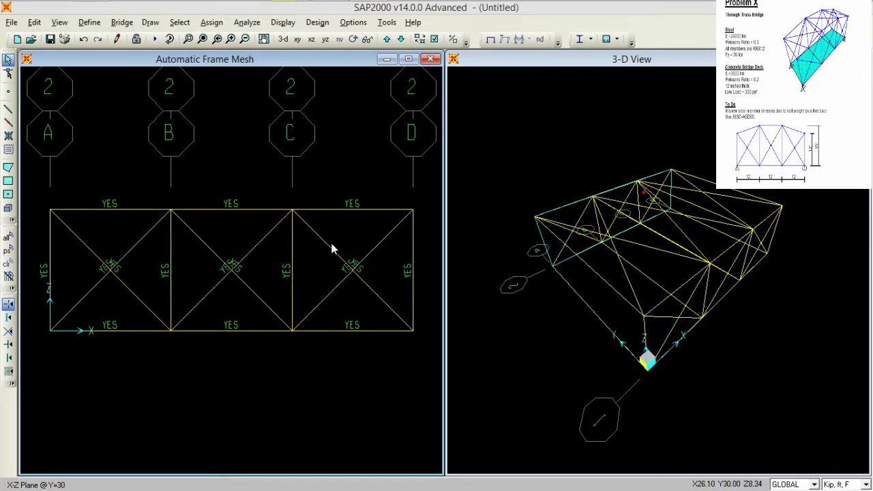
# Step: Select only the X braces in all three bays of the Y=30 plane and divide each into 2 frames with a last/first ratio of 1
pyautogui.moveTo(395, 238); pyautogui.dragTo(326, 301)
pyautogui.moveTo(258, 248); pyautogui.dragTo(190, 300)
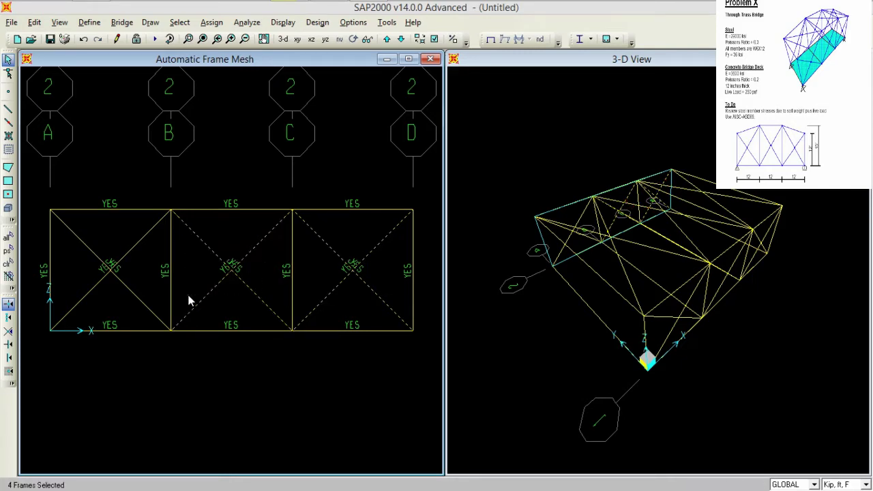
pyautogui.moveTo(139, 252); pyautogui.dragTo(89, 292)
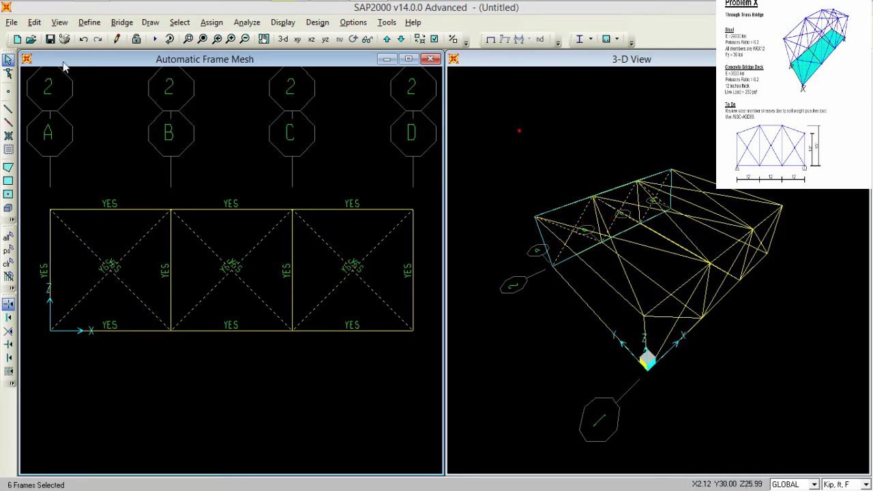
pyautogui.click(35, 22)
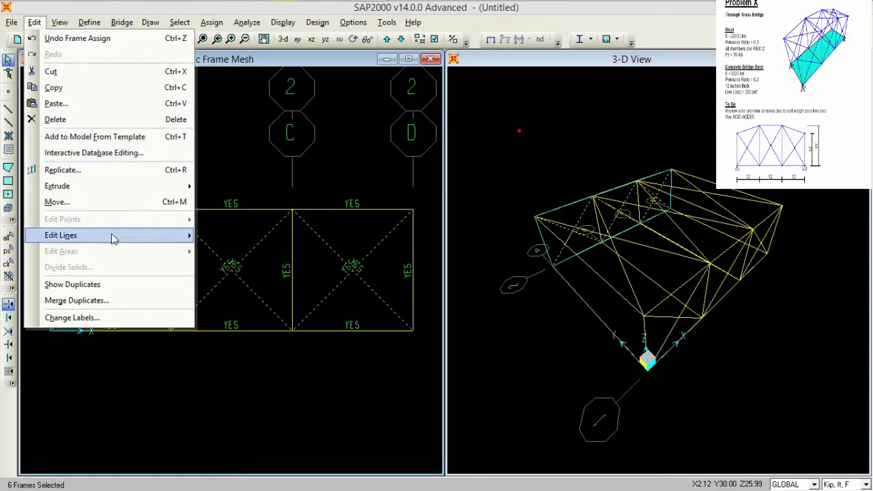
pyautogui.moveTo(111, 235)
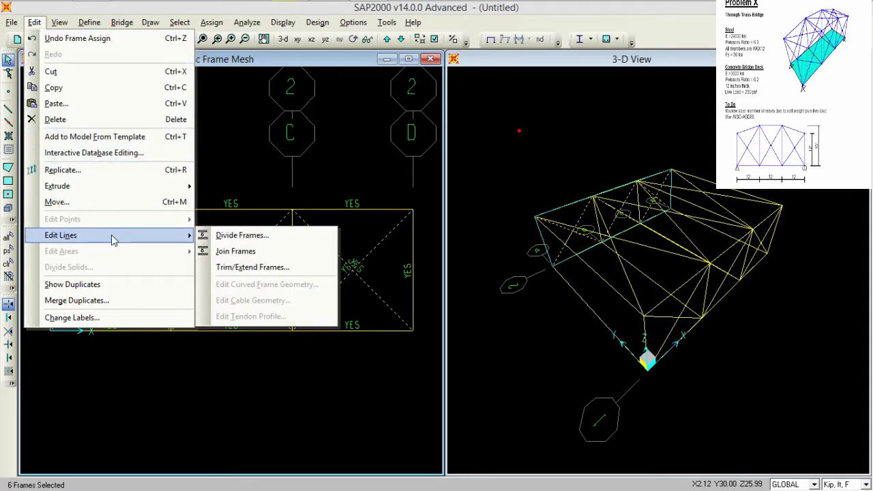
pyautogui.click(215, 236)
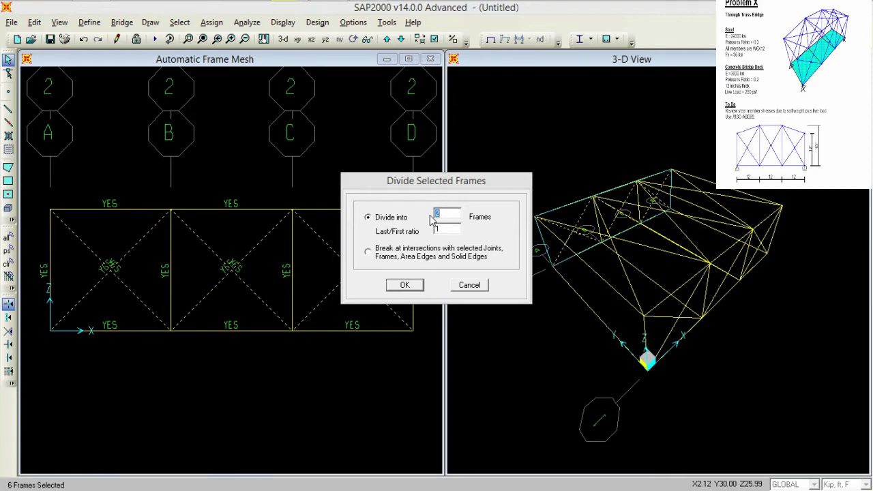
pyautogui.click(405, 285)
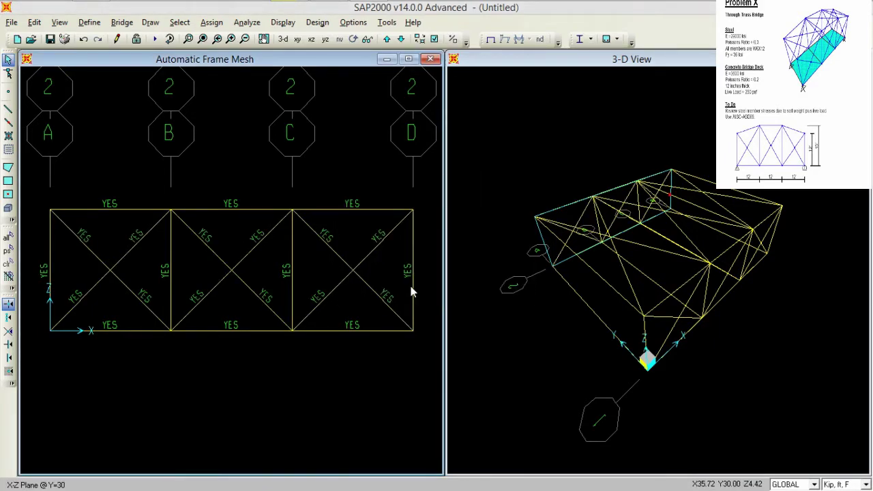
# Step: Select only the X braces in all three bays of the Y=0 plane and divide each into 2 frames with a last/first ratio of 1
pyautogui.click(401, 39)
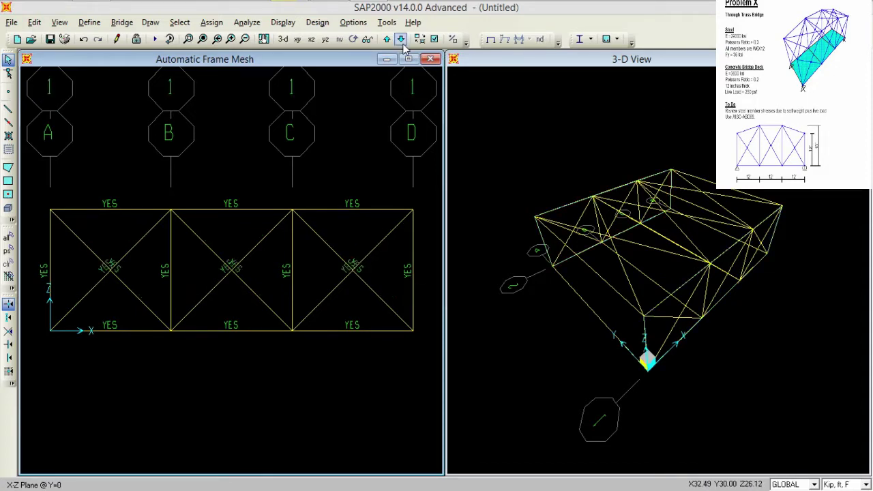
pyautogui.click(389, 235)
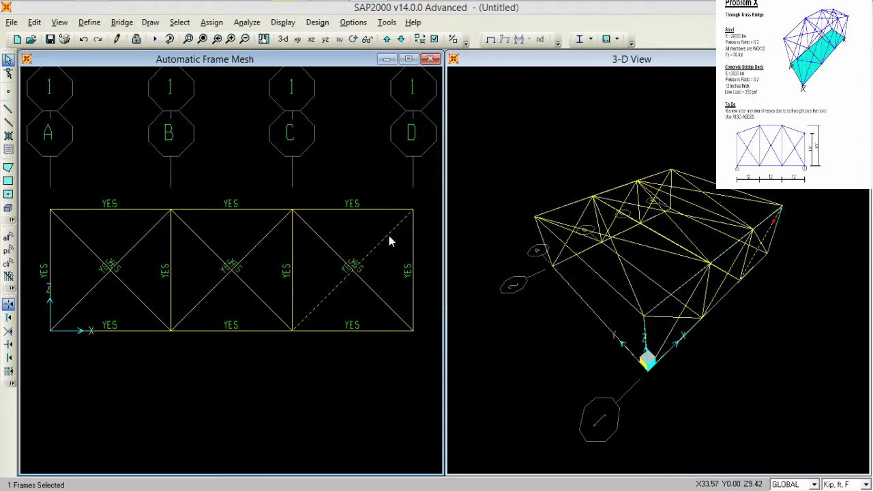
pyautogui.click(389, 235)
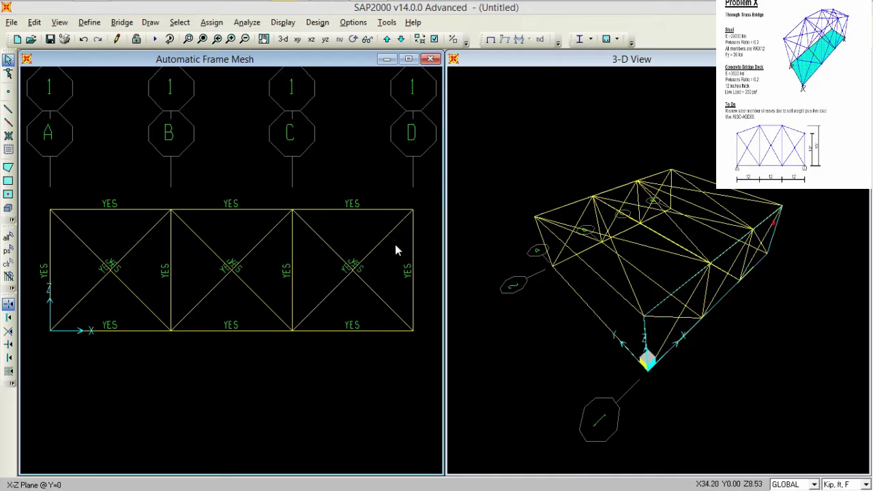
pyautogui.moveTo(395, 244); pyautogui.dragTo(339, 285)
pyautogui.moveTo(267, 253); pyautogui.dragTo(216, 292)
pyautogui.moveTo(137, 252); pyautogui.dragTo(80, 283)
pyautogui.click(34, 21)
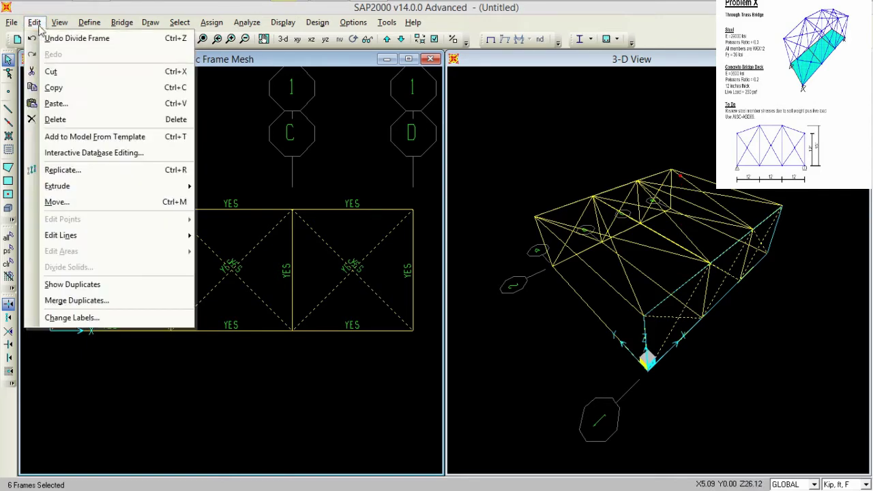
pyautogui.moveTo(140, 235)
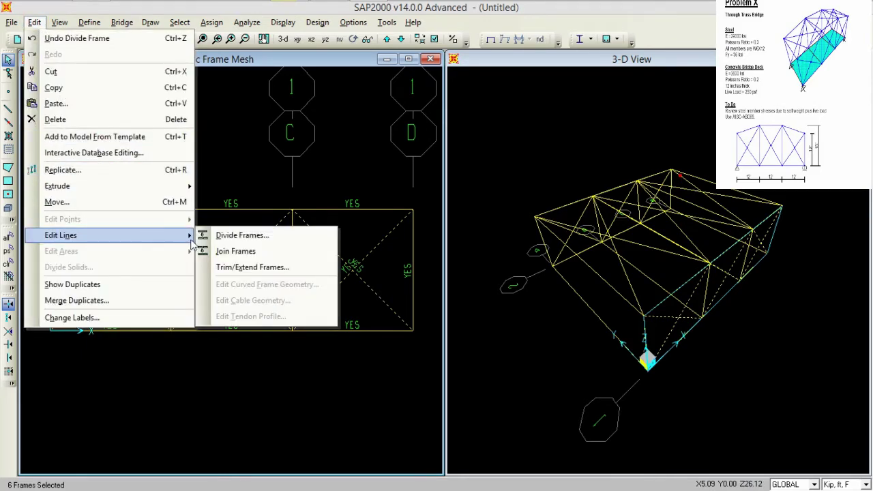
pyautogui.click(234, 235)
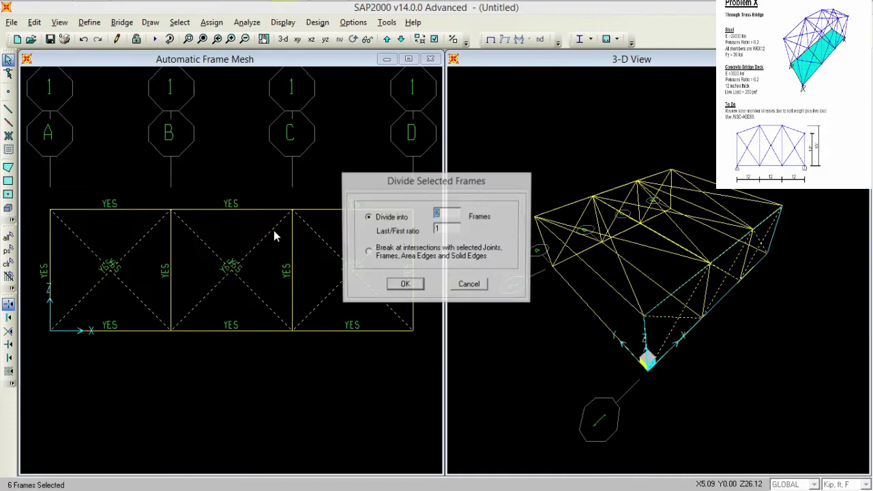
pyautogui.click(405, 285)
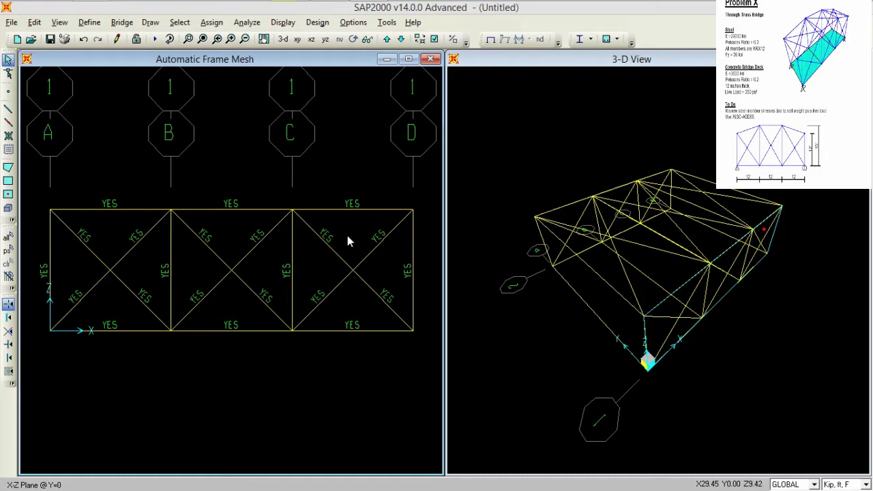
# Step: Draw a rectangular area with the Deck section over the first bay of the Z=0 plane, between grid lines A and B, and leave the drawing mode
pyautogui.scroll(1, 321, 238)
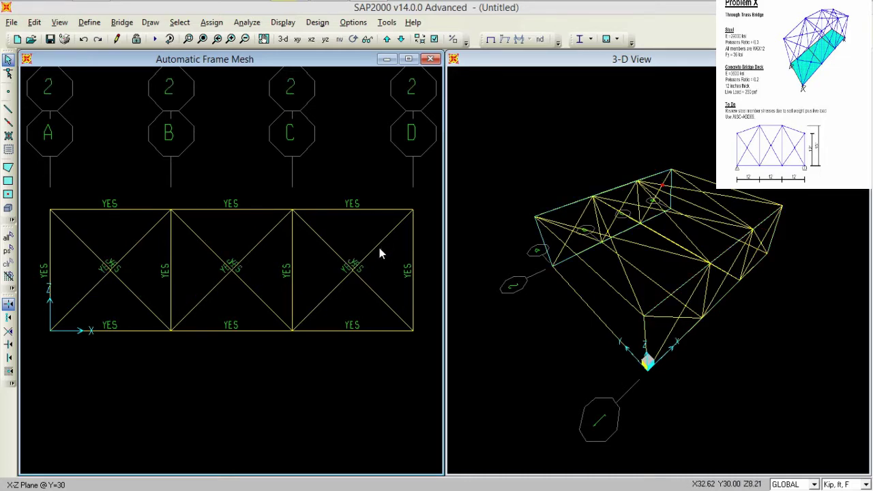
pyautogui.click(297, 40)
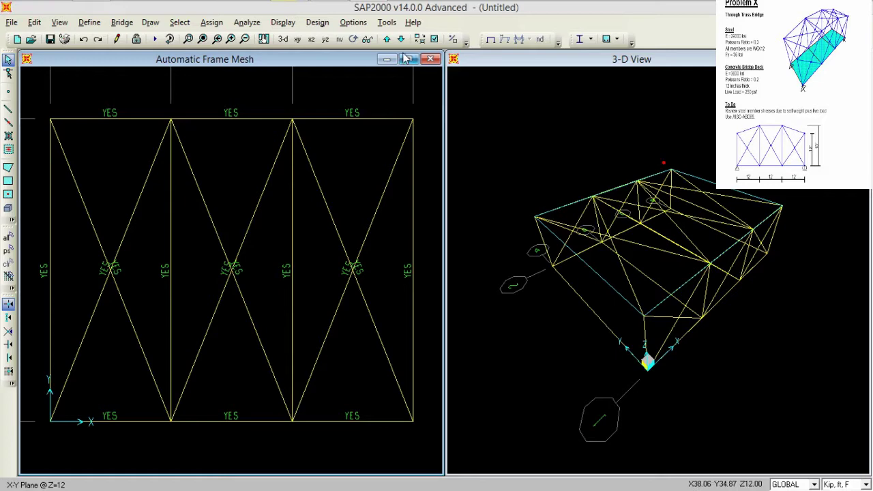
pyautogui.click(387, 40)
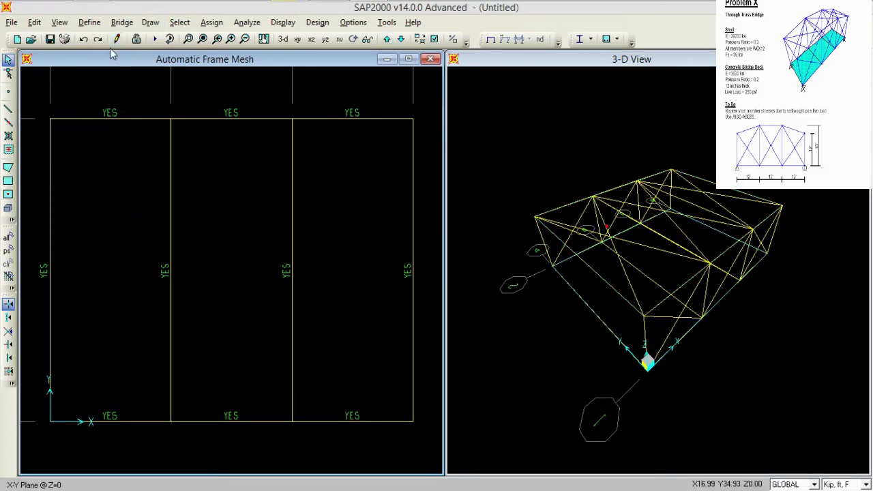
pyautogui.click(8, 181)
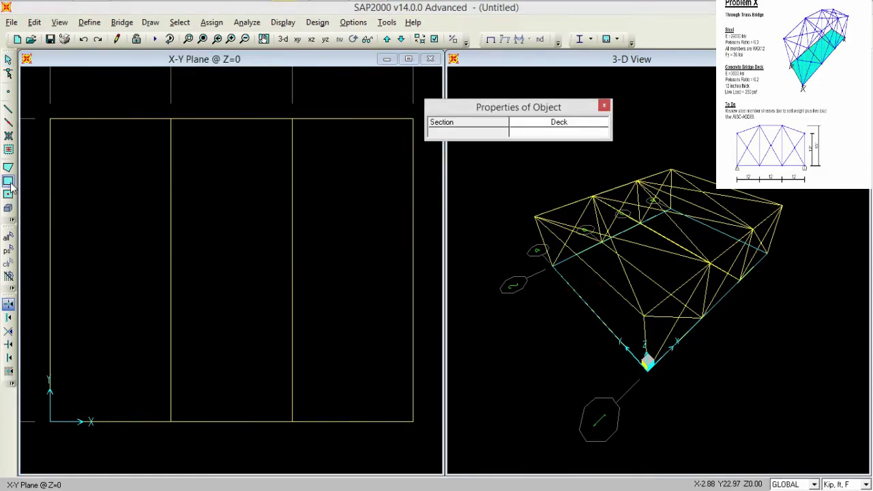
pyautogui.click(48, 119)
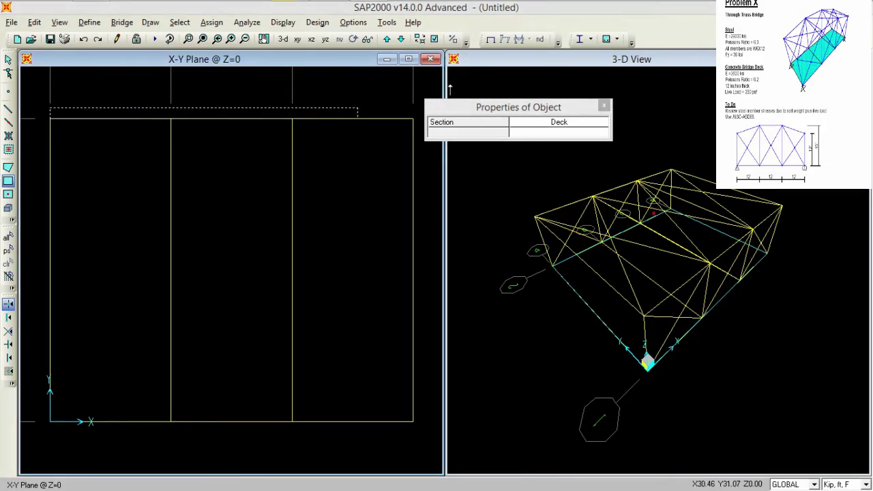
pyautogui.click(566, 124)
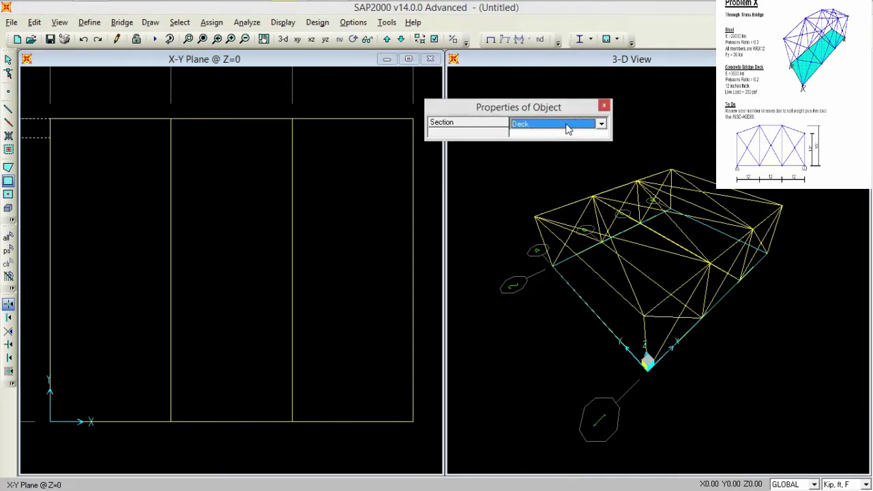
pyautogui.click(566, 129)
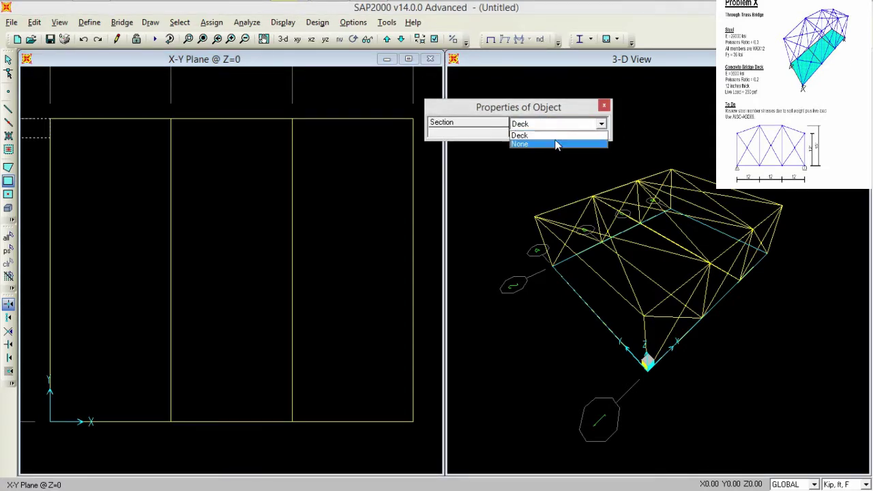
pyautogui.click(556, 138)
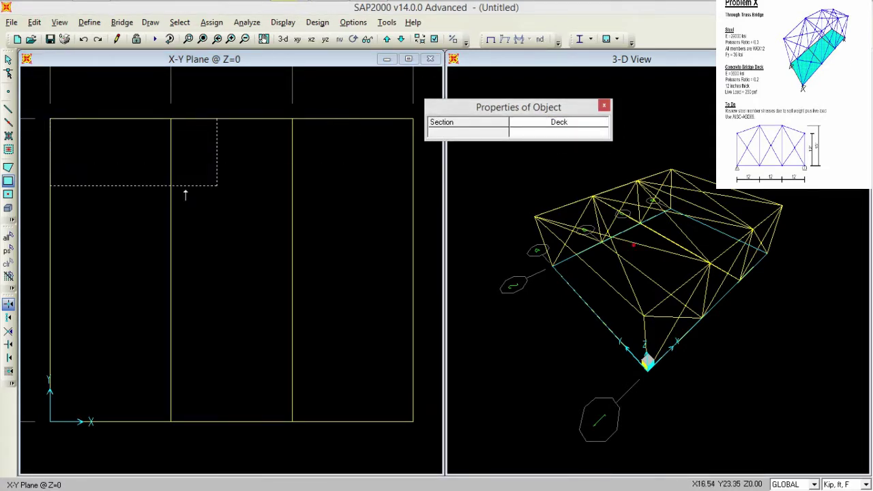
pyautogui.click(171, 422)
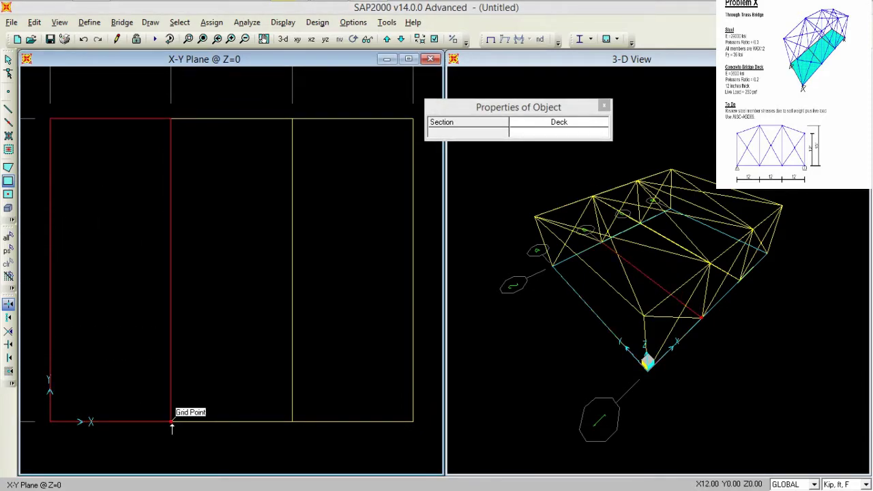
pyautogui.press('Escape')
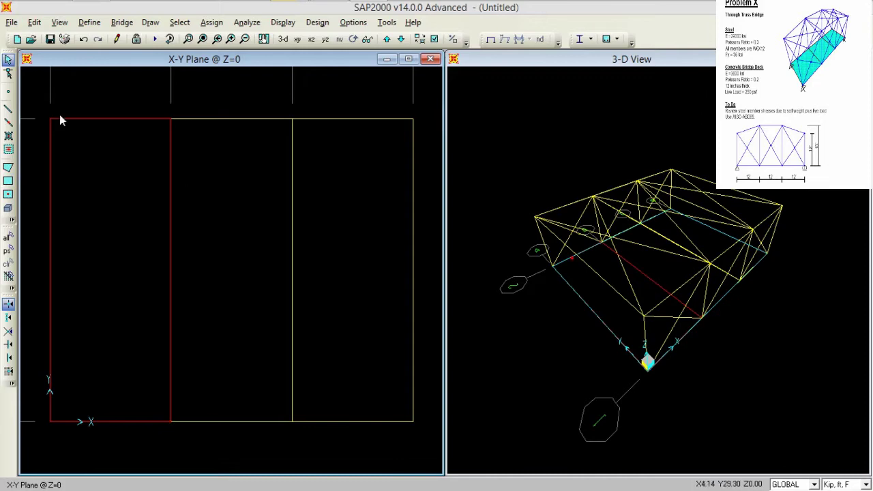
# Step: Replicate the first-bay deck area linearly 2 times with increments dx 12, dy 0 and dz 0
pyautogui.click(154, 268)
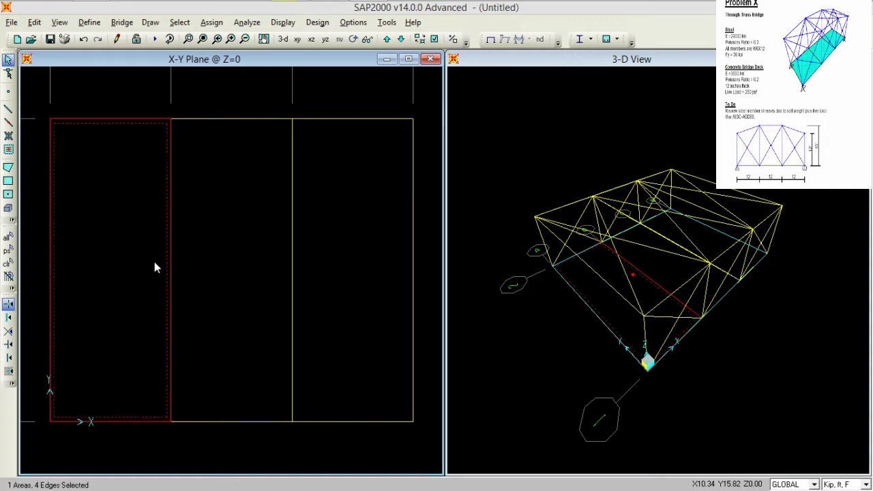
pyautogui.click(34, 22)
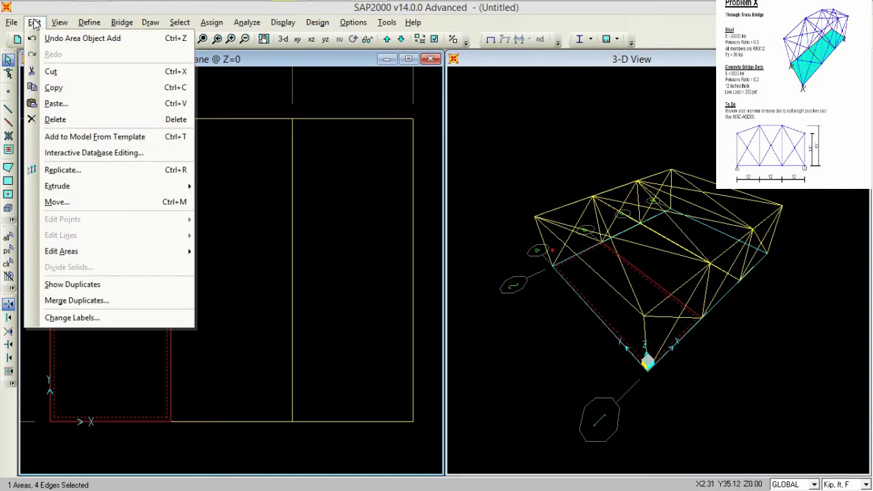
pyautogui.click(106, 169)
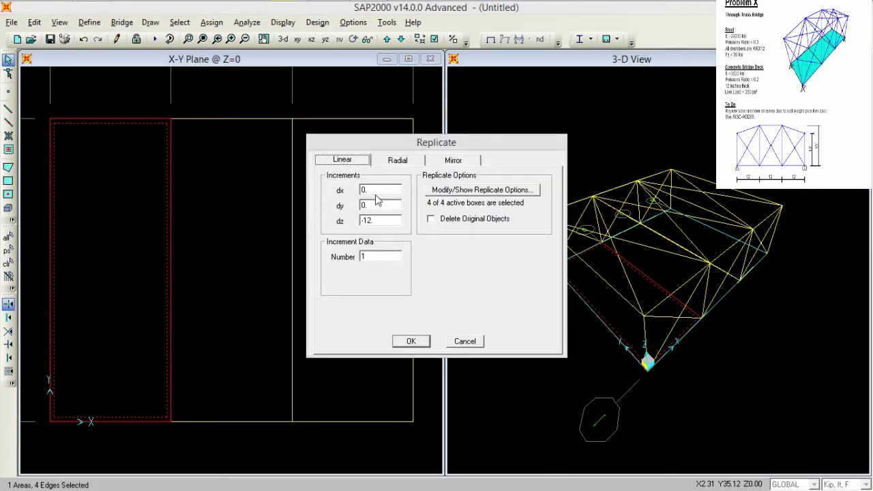
pyautogui.doubleClick(376, 192)
pyautogui.write('12')
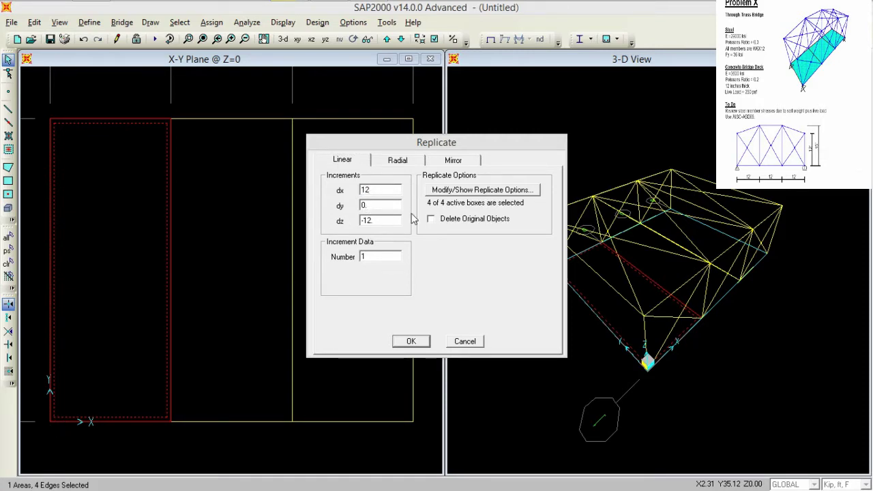
pyautogui.doubleClick(381, 220)
pyautogui.write('0')
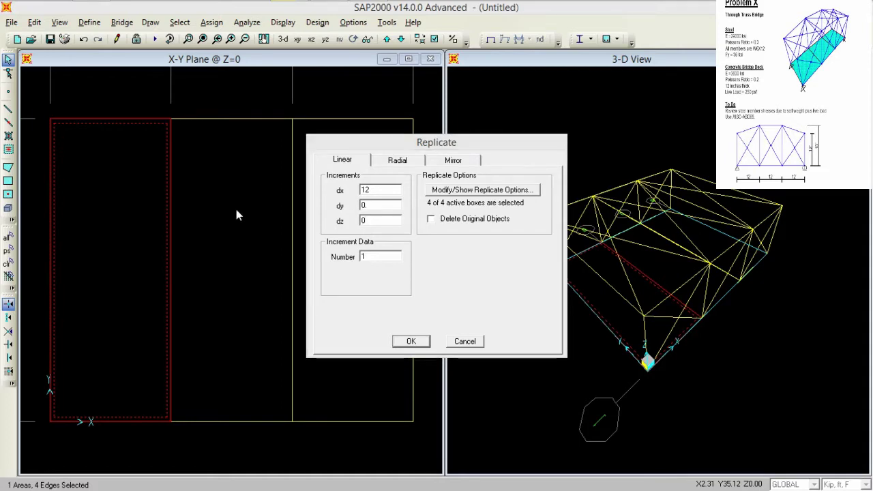
pyautogui.doubleClick(367, 257)
pyautogui.write('2')
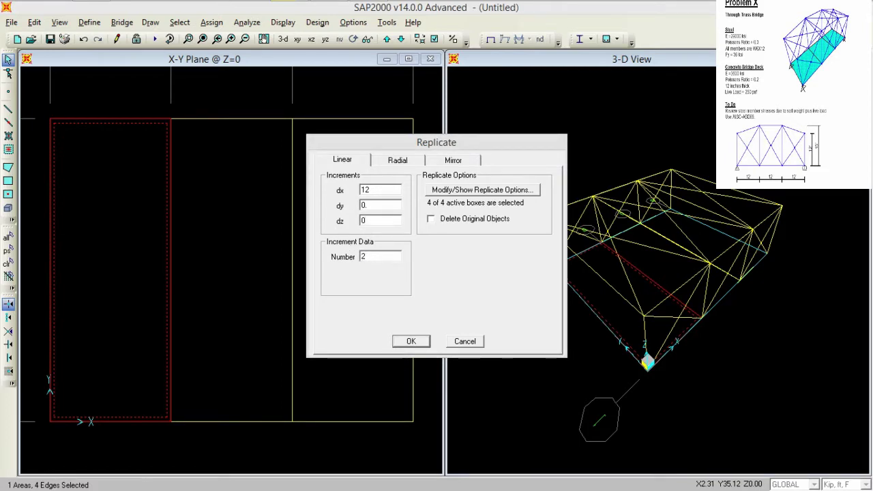
pyautogui.click(412, 341)
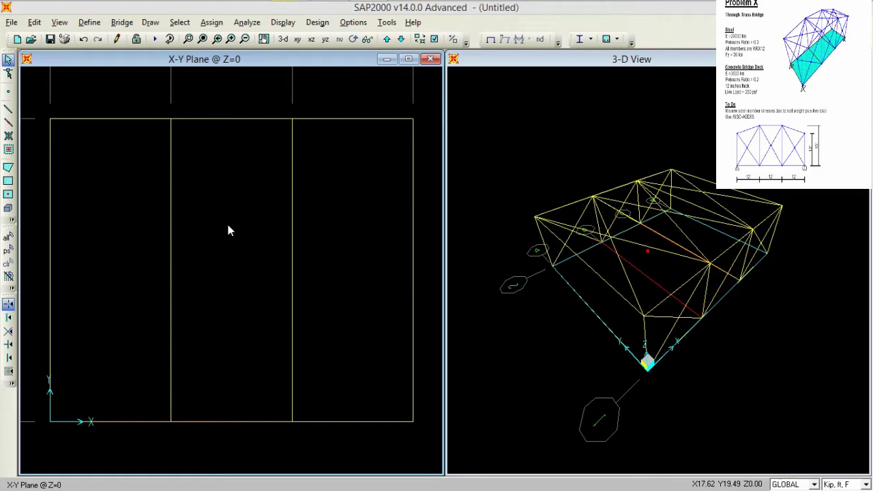
# Step: Select the deck areas in all three bays of the Z=0 plane to check the replicated panels
pyautogui.click(343, 240)
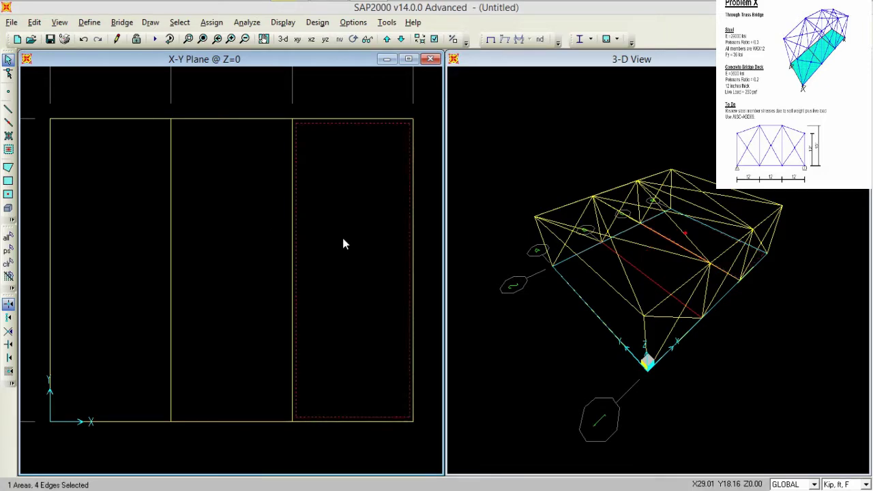
pyautogui.click(247, 237)
pyautogui.click(137, 225)
# Step: Turn on Fill Objects for the 3-D view and clear the deck area selection
pyautogui.click(517, 164)
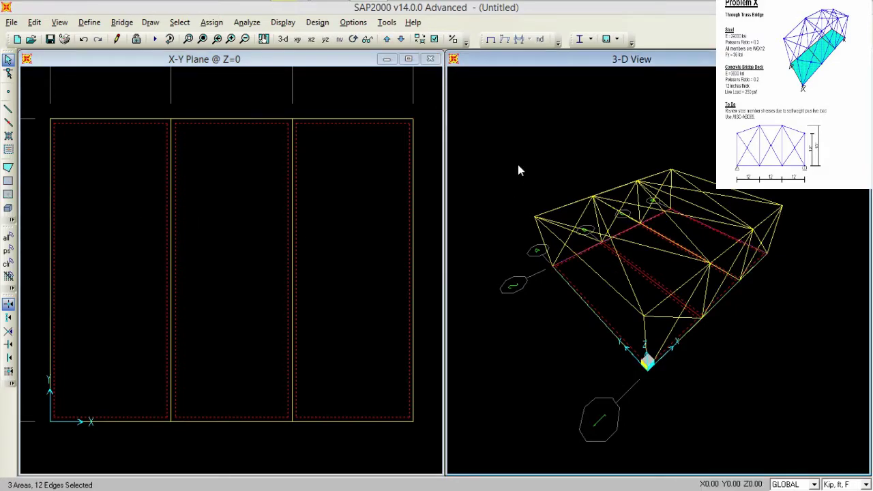
pyautogui.click(452, 39)
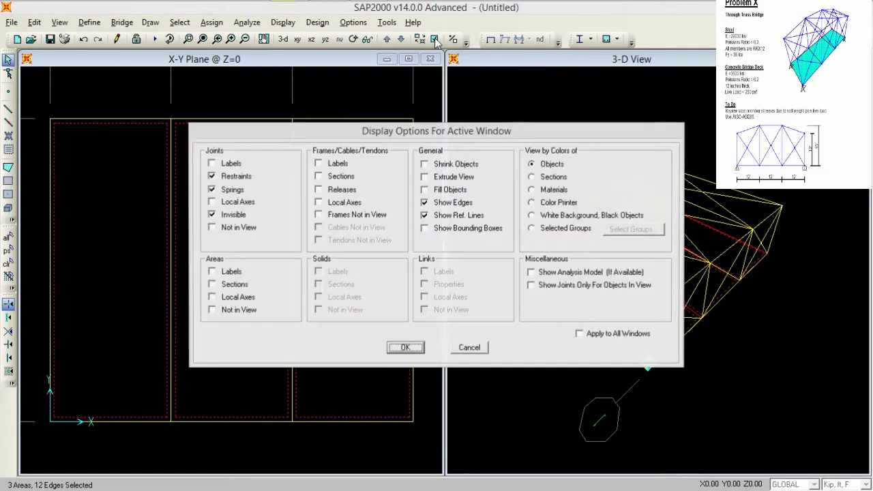
pyautogui.click(441, 191)
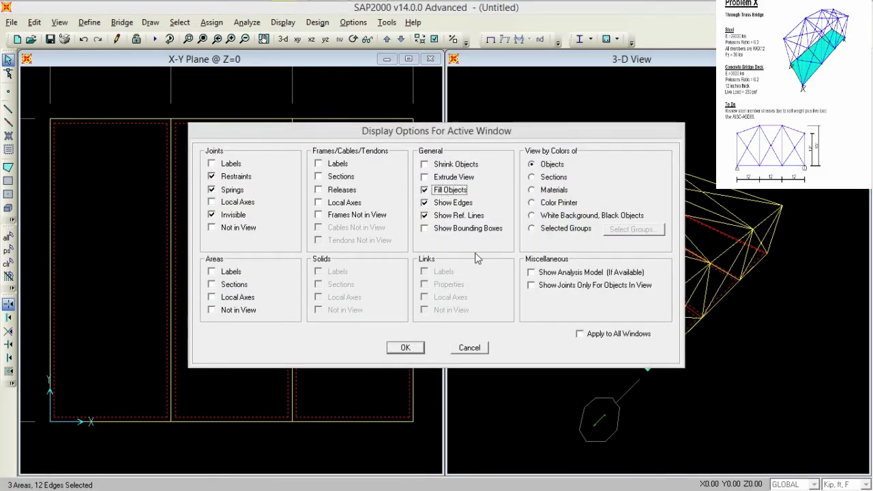
pyautogui.click(405, 348)
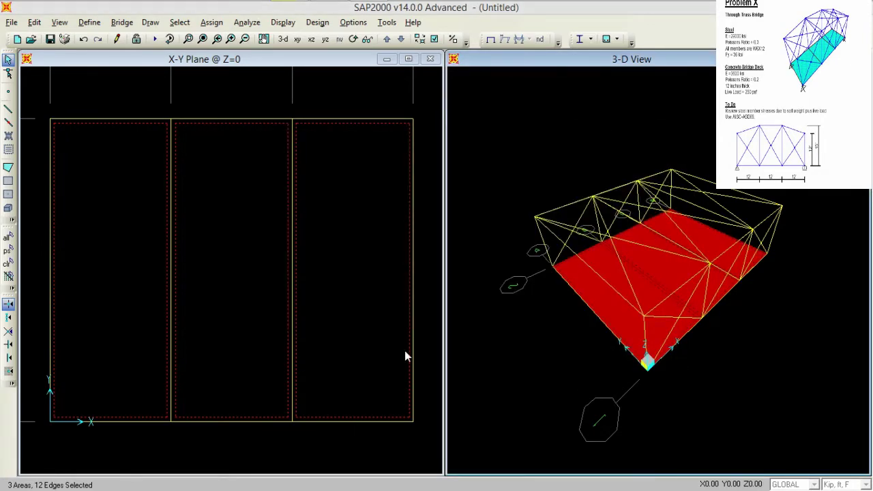
pyautogui.click(405, 351)
pyautogui.hotkey('ctrl', 'shift', 'c')
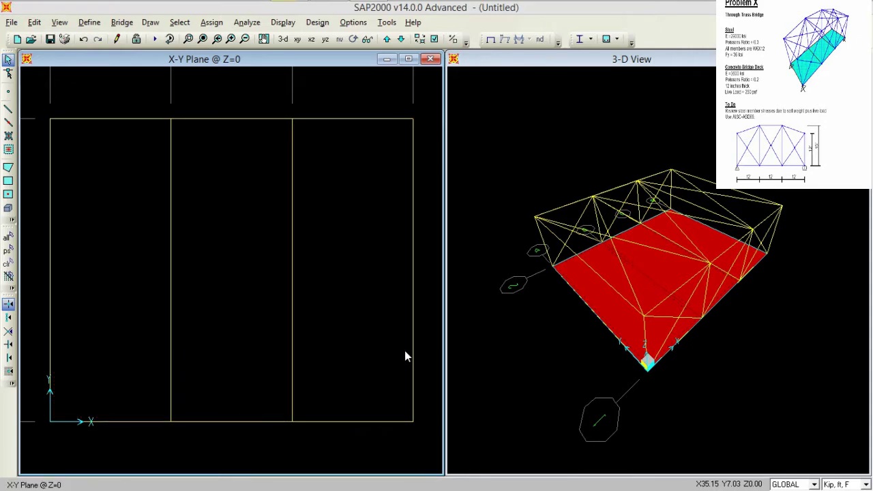
pyautogui.click(360, 306)
pyautogui.click(360, 306)
# Step: Show the X-Z plane at Y=30 and start a selection by specified coordinate range with X limits between 12 and 24
pyautogui.click(311, 39)
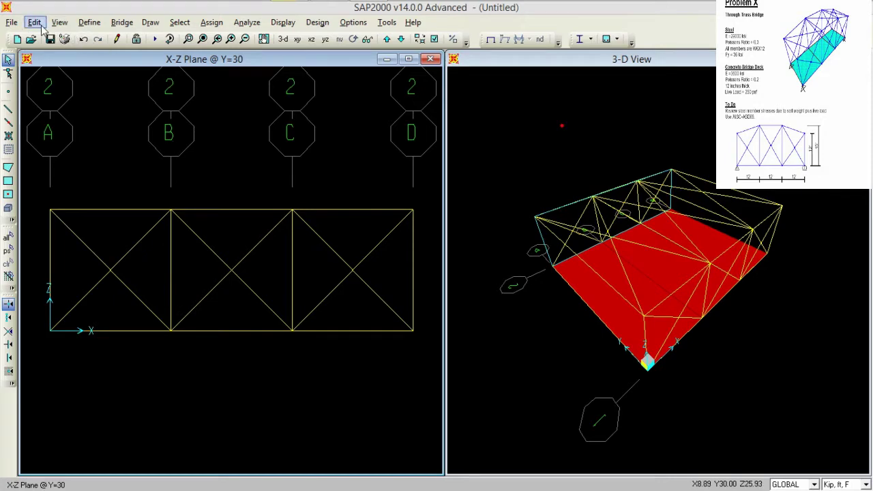
pyautogui.click(178, 22)
pyautogui.moveTo(191, 38)
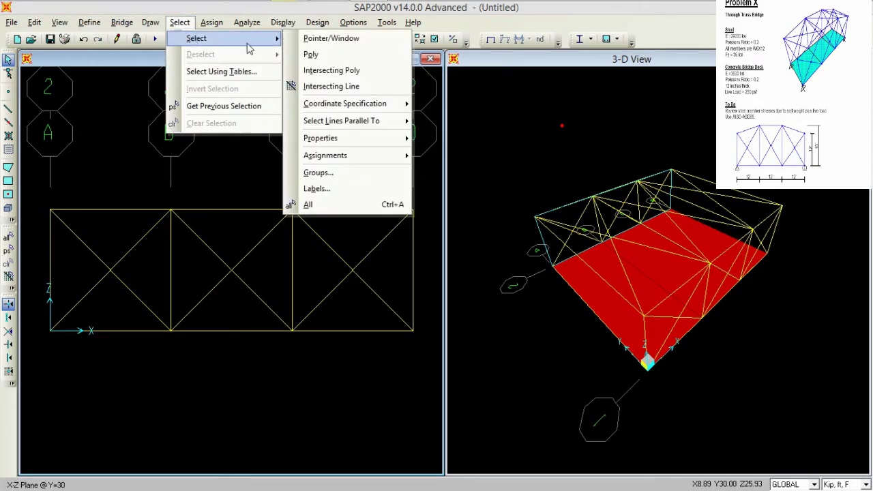
pyautogui.moveTo(362, 104)
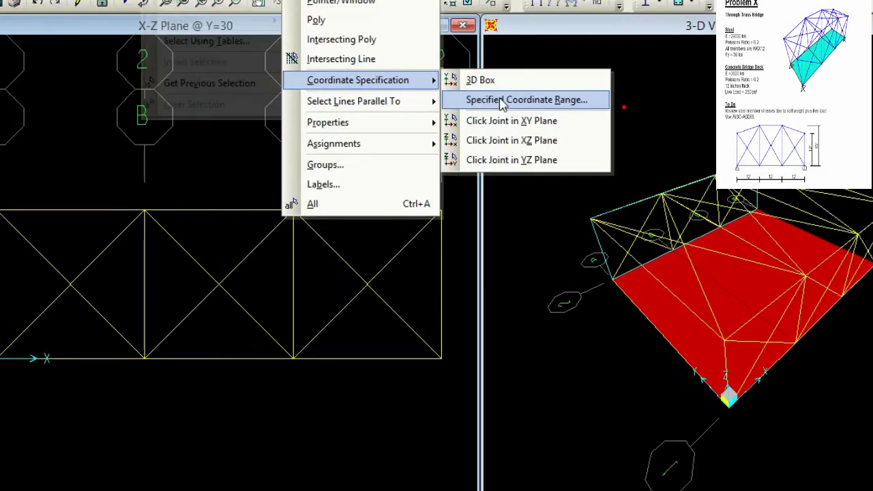
pyautogui.click(461, 118)
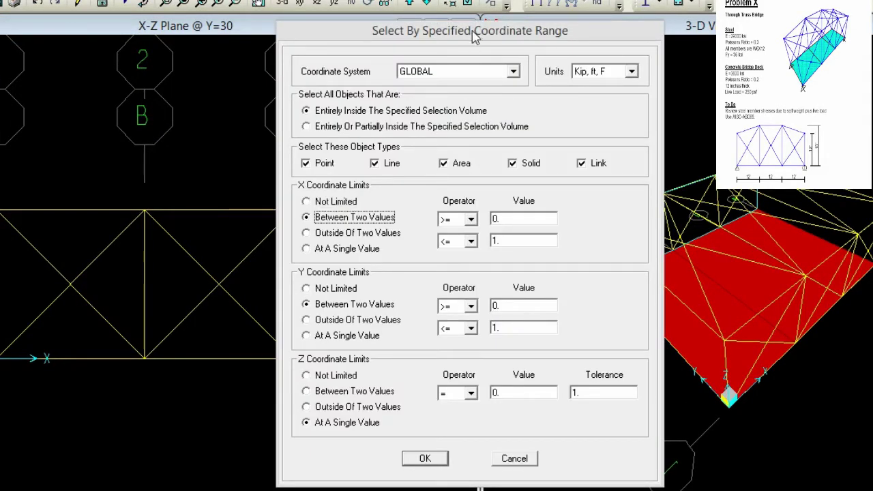
pyautogui.moveTo(475, 37); pyautogui.dragTo(671, 23)
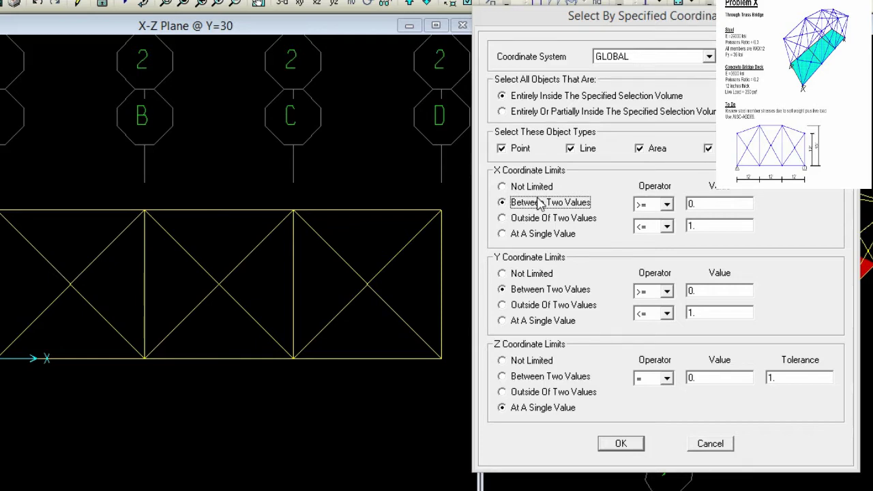
pyautogui.doubleClick(692, 203)
pyautogui.write('12')
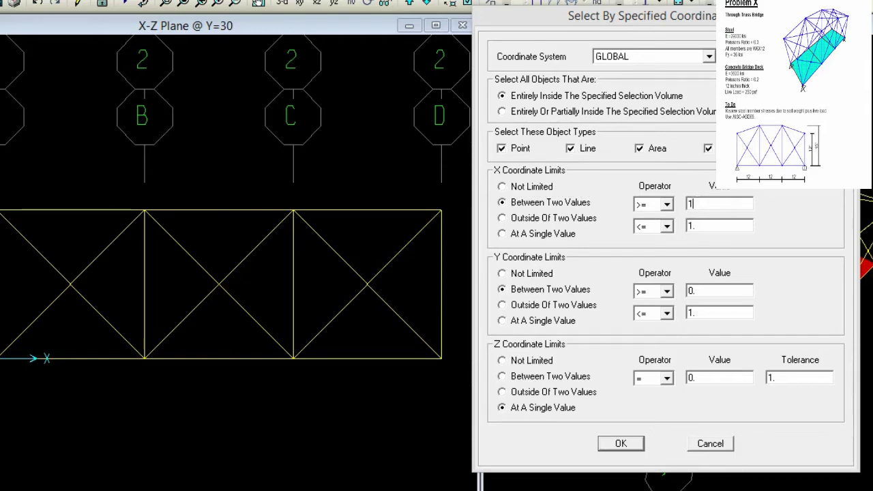
pyautogui.doubleClick(704, 222)
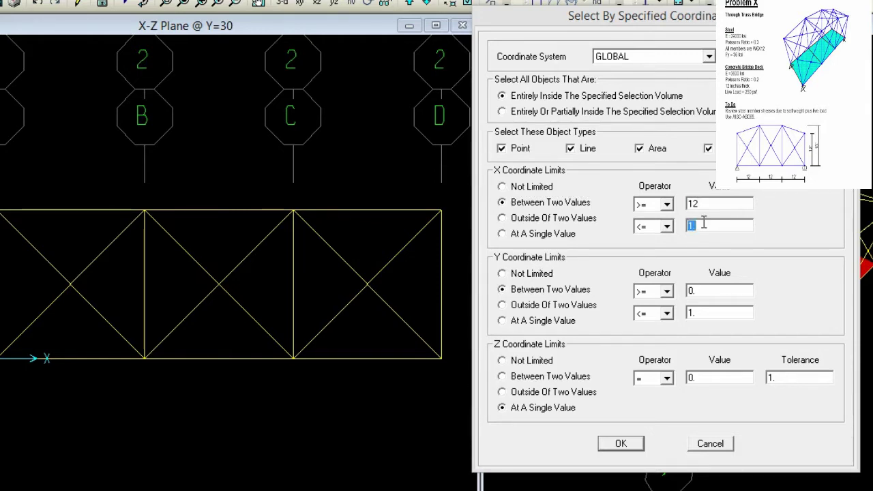
pyautogui.write('24')
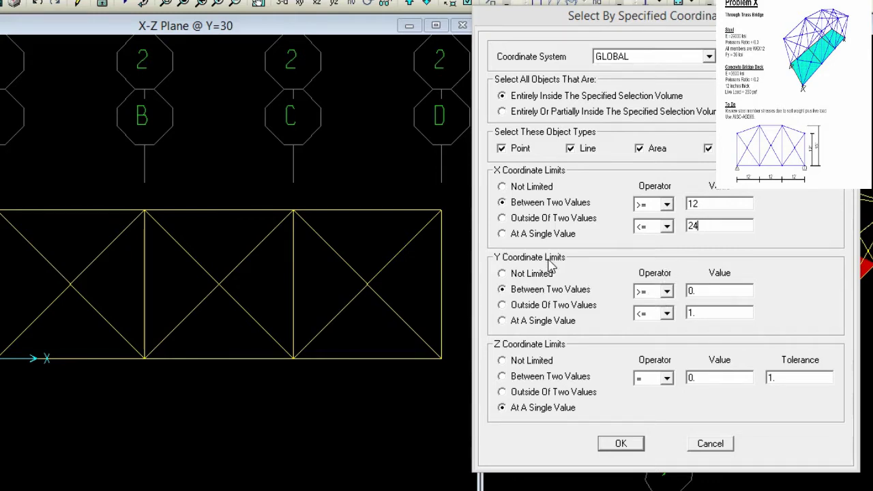
# Step: Set the Y limits to 0 through 30 and the single Z value to 12, and select the middle-bay top chord objects
pyautogui.moveTo(692, 19); pyautogui.dragTo(352, 11)
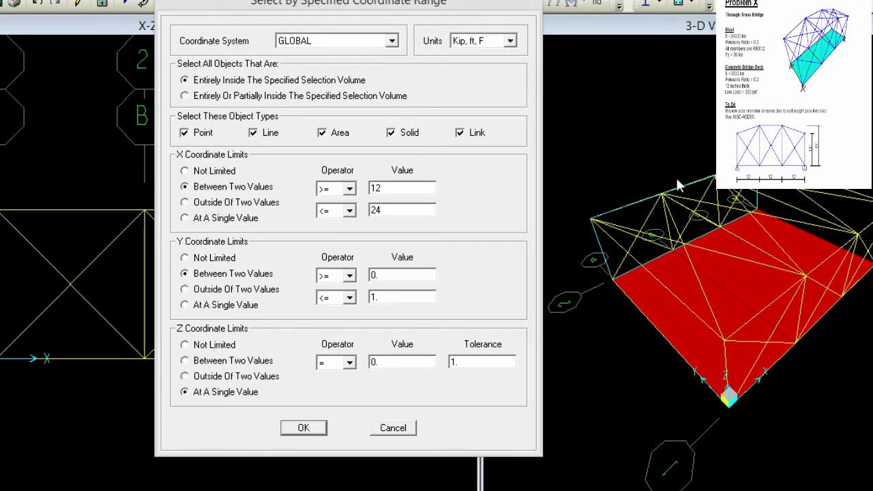
pyautogui.doubleClick(381, 297)
pyautogui.write('30')
pyautogui.doubleClick(410, 362)
pyautogui.write('12')
pyautogui.click(304, 428)
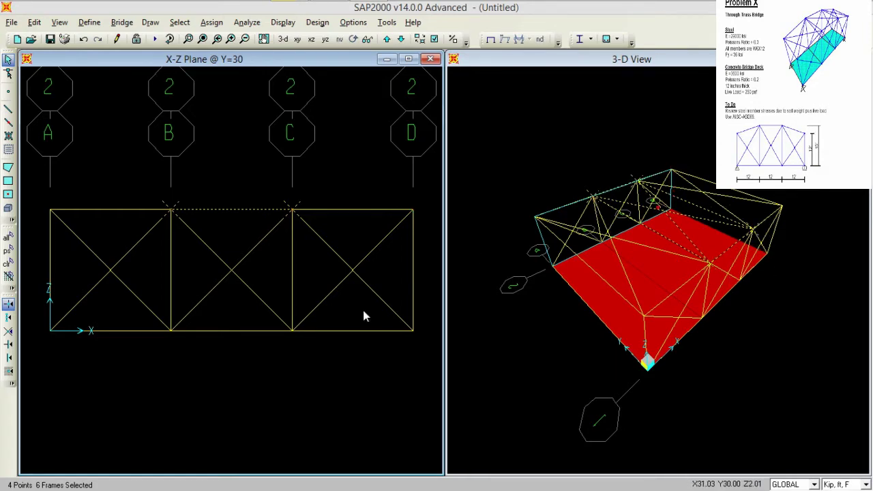
# Step: Move the selected middle-bay top joints and members by a Delta Z of 3
pyautogui.click(36, 23)
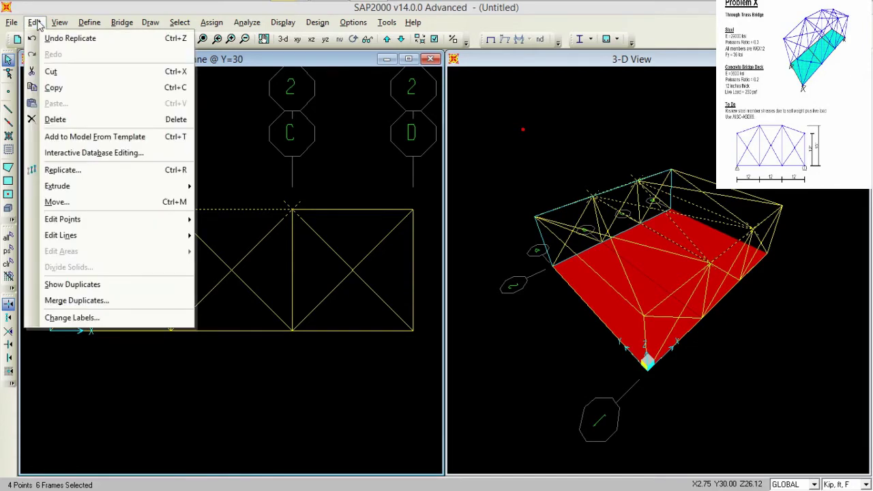
pyautogui.click(87, 201)
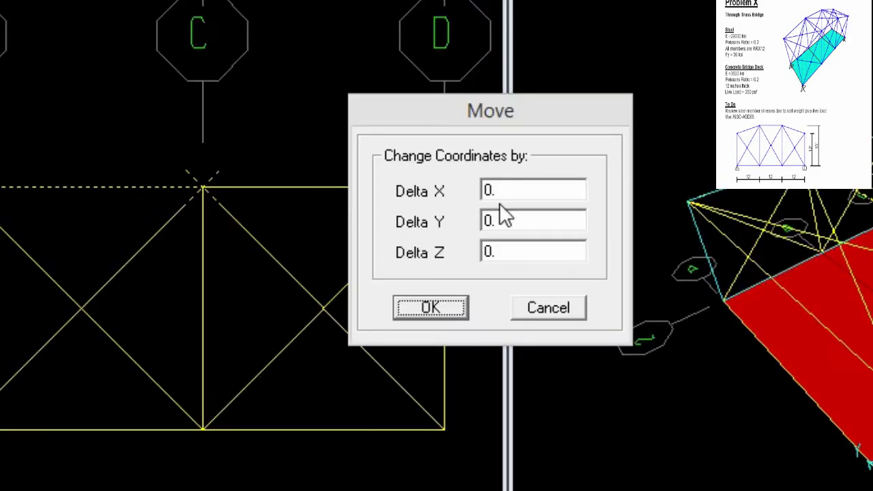
pyautogui.doubleClick(501, 251)
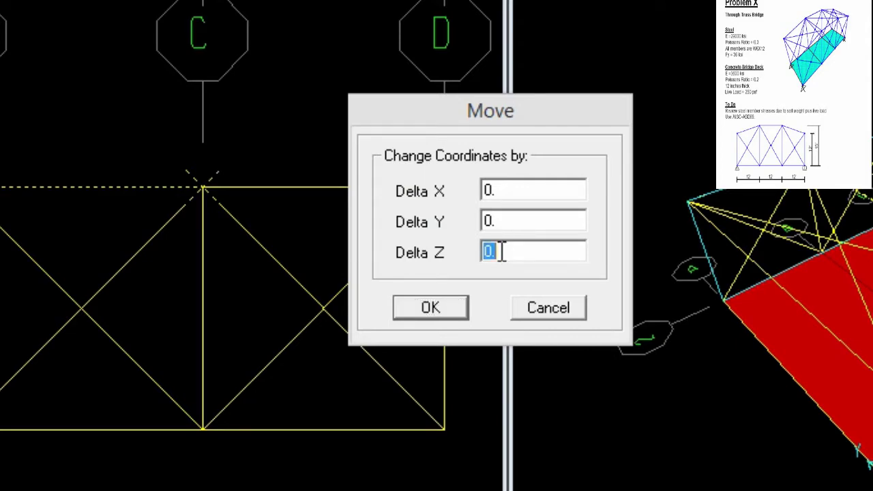
pyautogui.write('3')
pyautogui.click(456, 309)
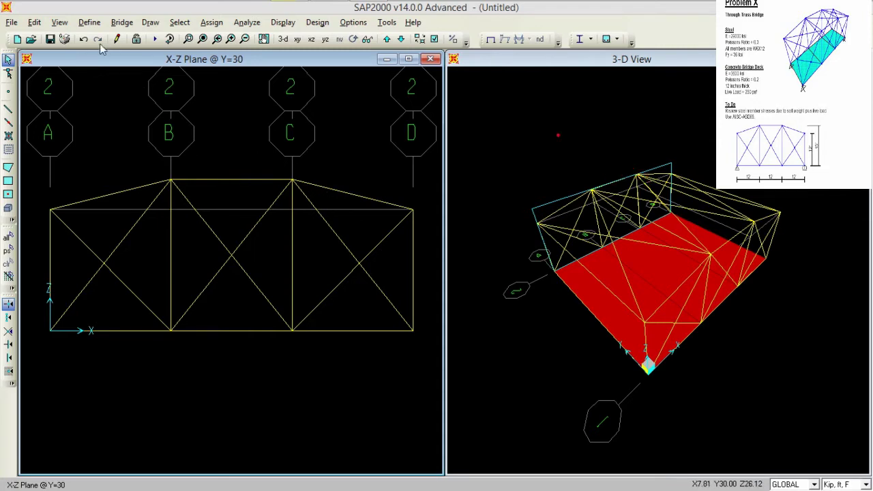
# Step: Hide the grid in the X-Z view and step between the Y=30 and Y=0 planes, ending on Y=0
pyautogui.click(60, 22)
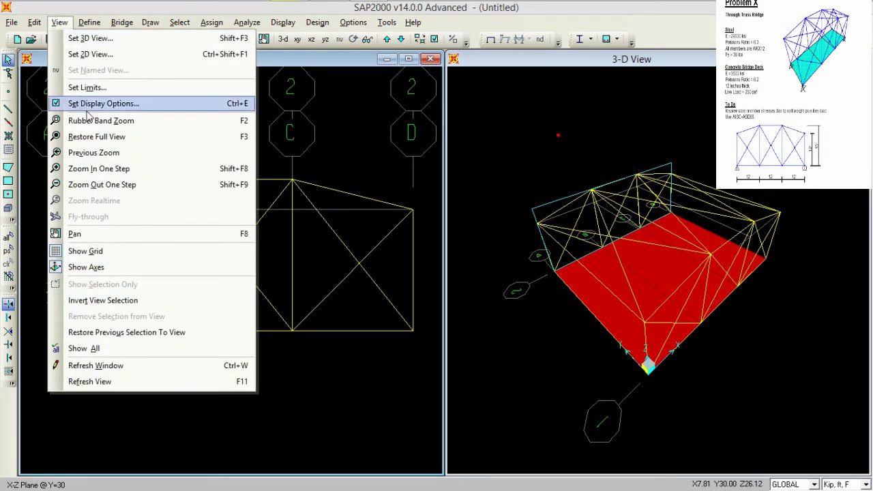
pyautogui.click(98, 251)
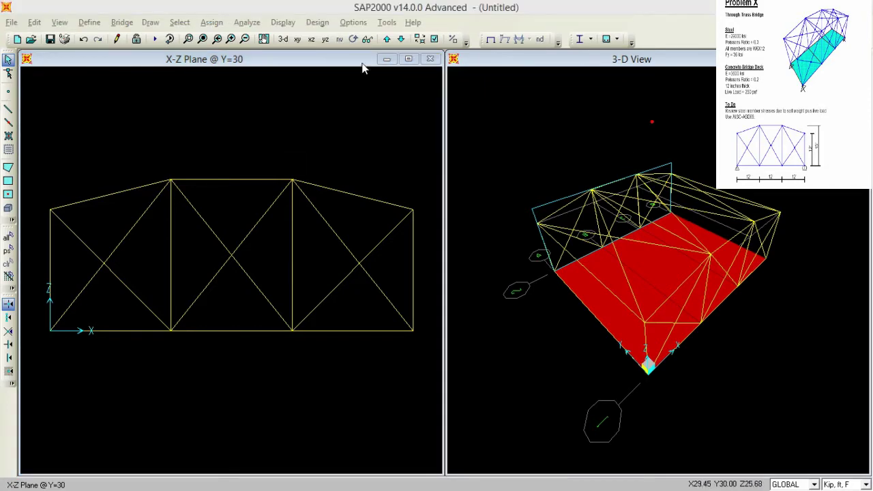
pyautogui.click(393, 45)
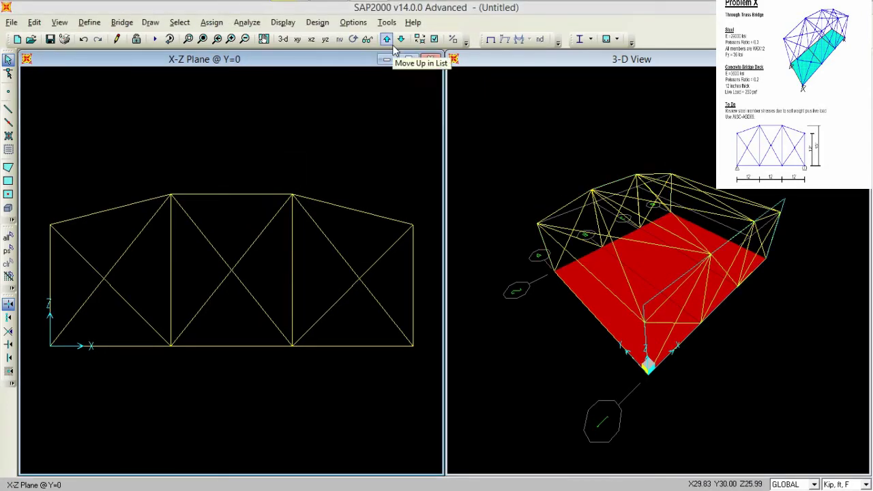
pyautogui.click(393, 45)
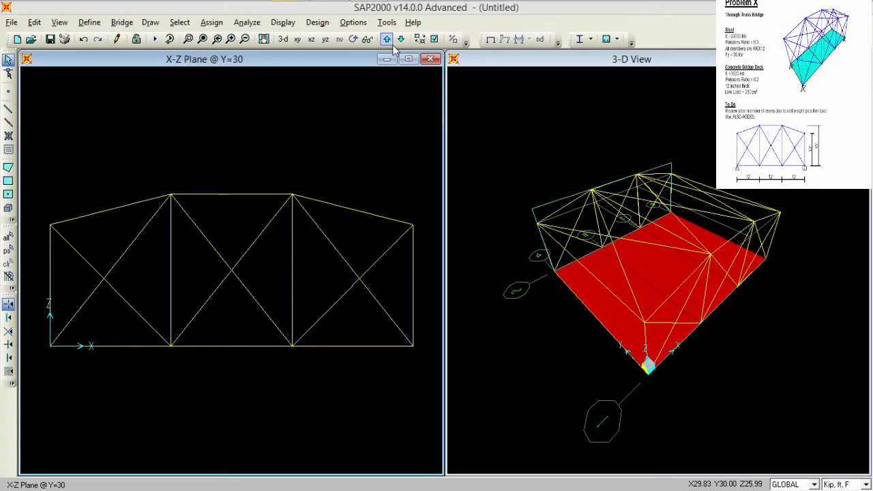
pyautogui.click(393, 45)
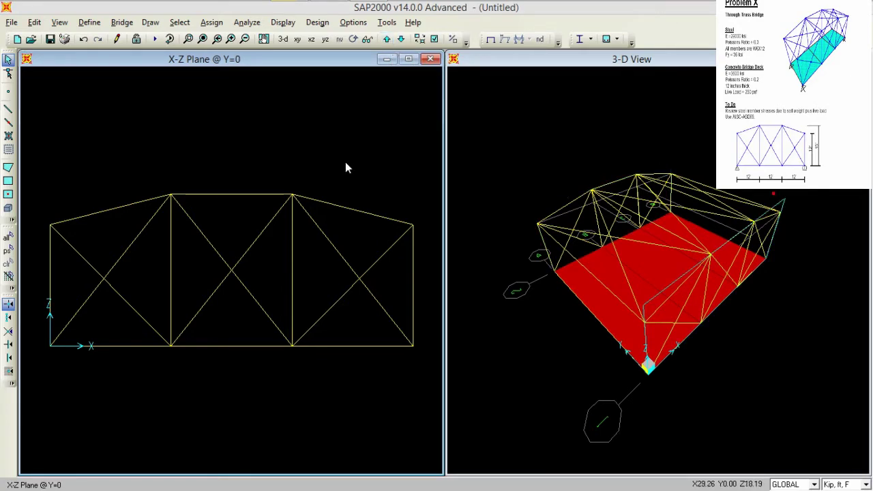
# Step: Turn on Extrude View for the 3-D view
pyautogui.click(509, 158)
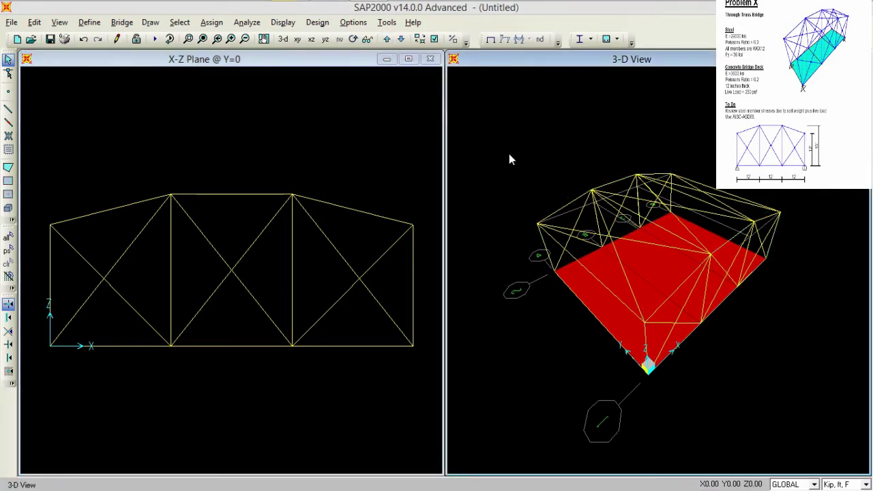
pyautogui.click(435, 39)
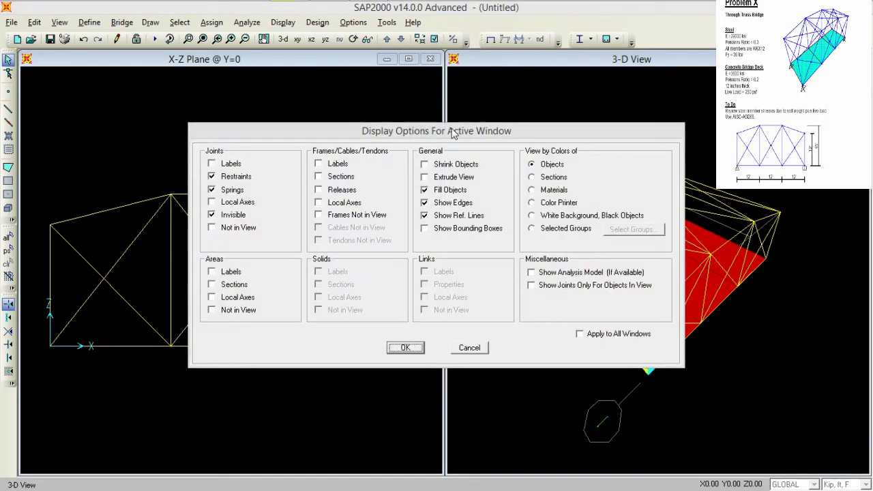
pyautogui.click(435, 179)
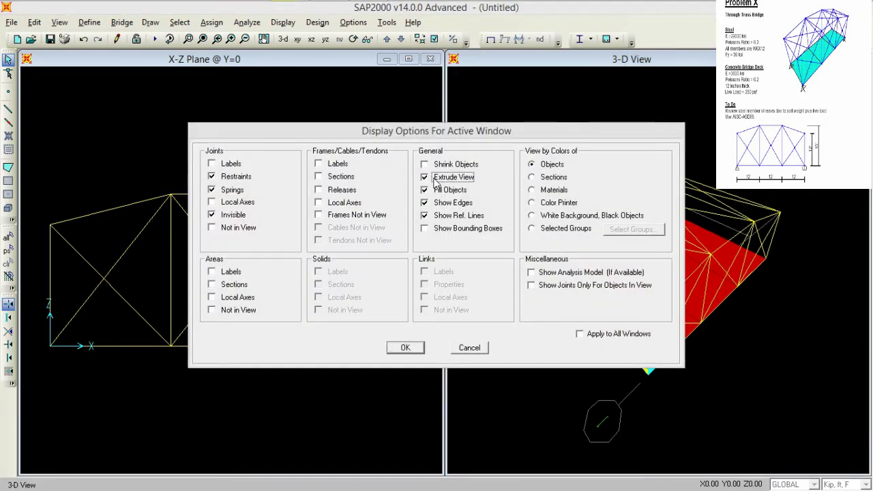
pyautogui.click(402, 349)
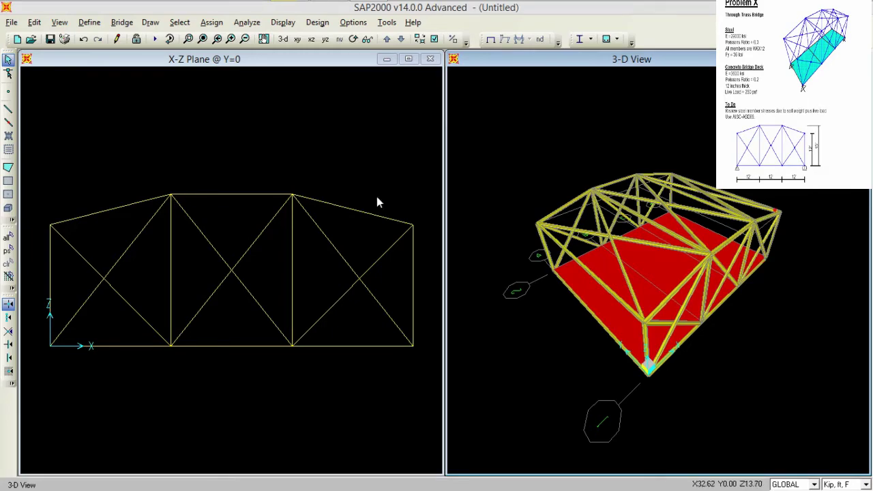
# Step: Assign a roller restraint with only Translation 3 fixed to the bottom joint at the far X end of the Y=0 truss
pyautogui.click(349, 168)
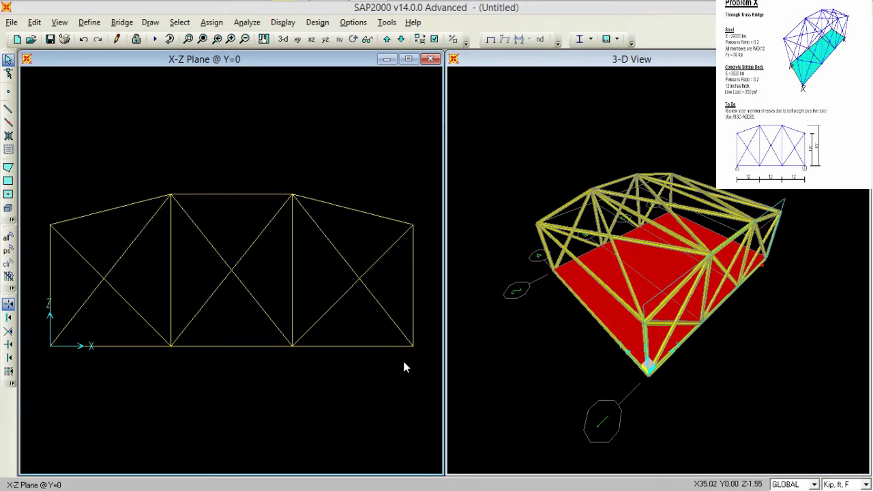
pyautogui.moveTo(395, 361); pyautogui.dragTo(428, 327)
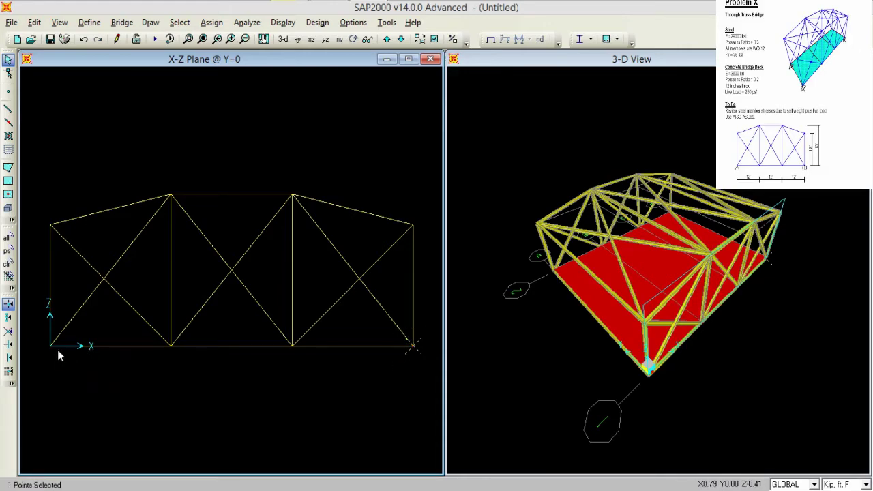
pyautogui.click(211, 22)
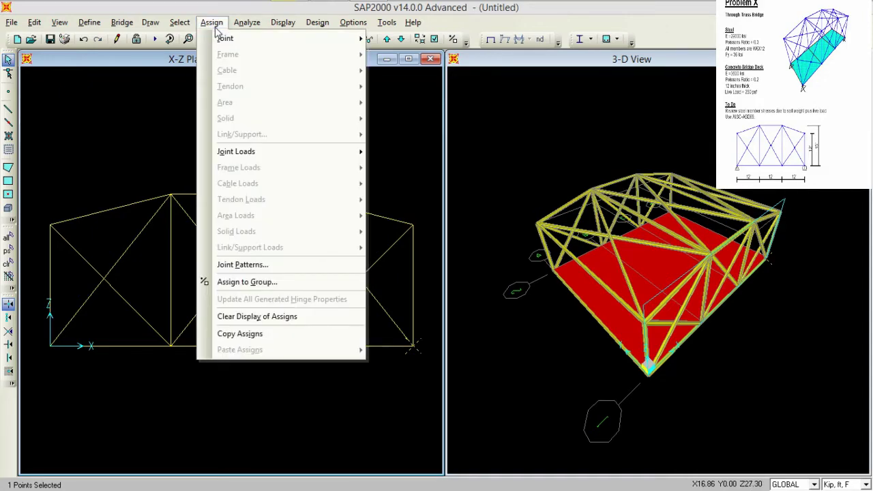
pyautogui.moveTo(228, 39)
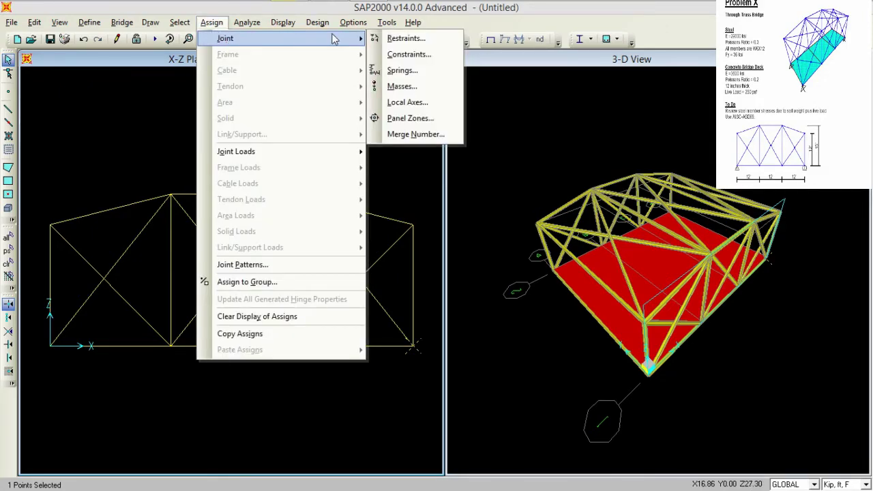
pyautogui.click(404, 39)
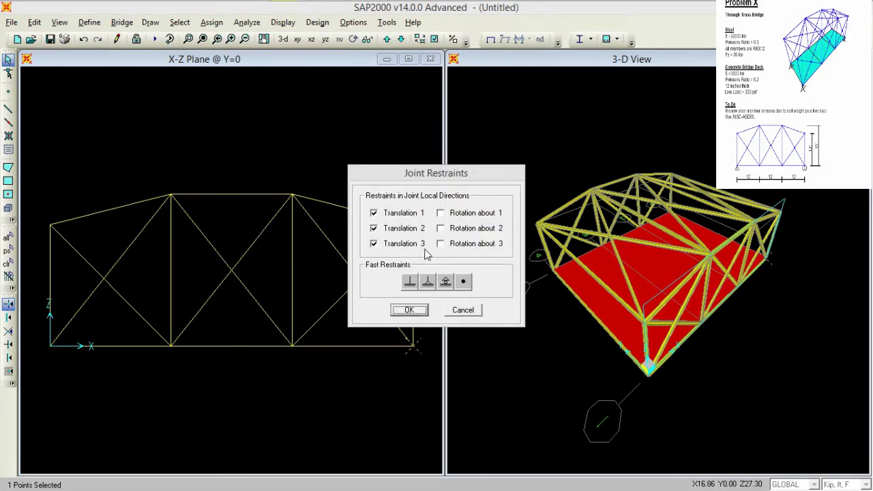
pyautogui.click(446, 282)
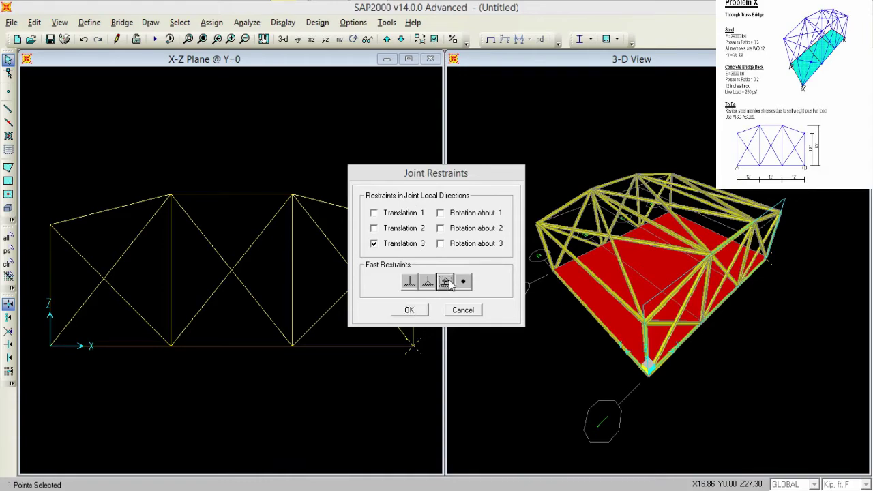
pyautogui.click(409, 310)
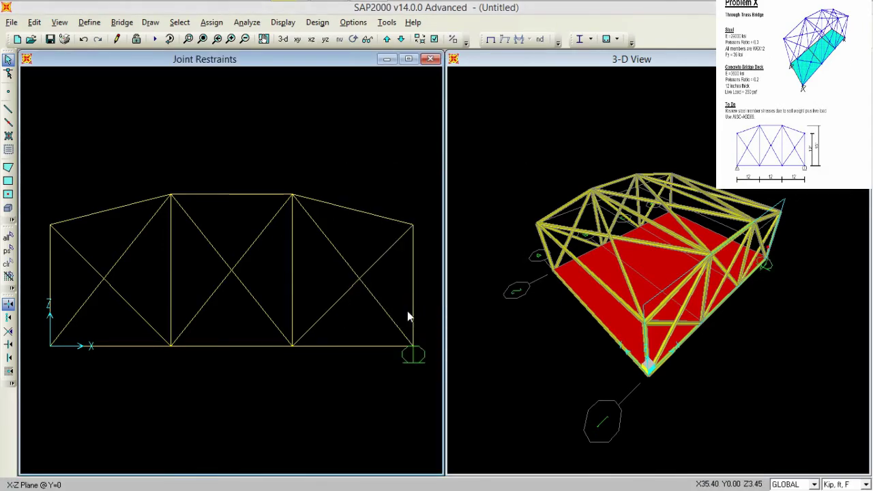
# Step: Assign a pinned restraint with Translations 1, 2 and 3 fixed to the joint at the origin of the Y=0 truss
pyautogui.click(68, 343)
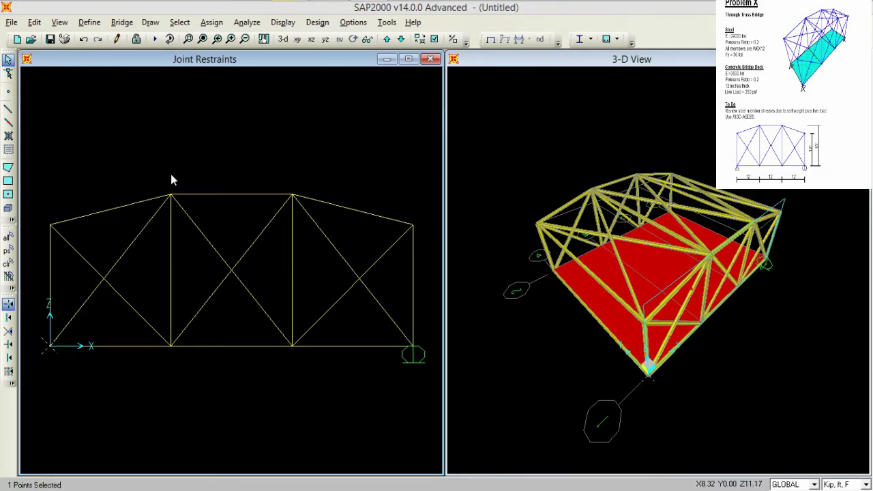
pyautogui.click(209, 24)
pyautogui.moveTo(330, 40)
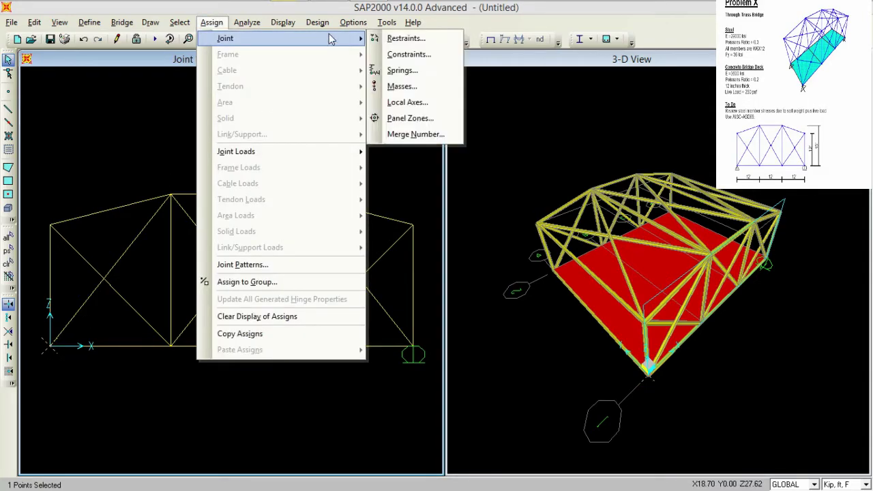
pyautogui.click(398, 39)
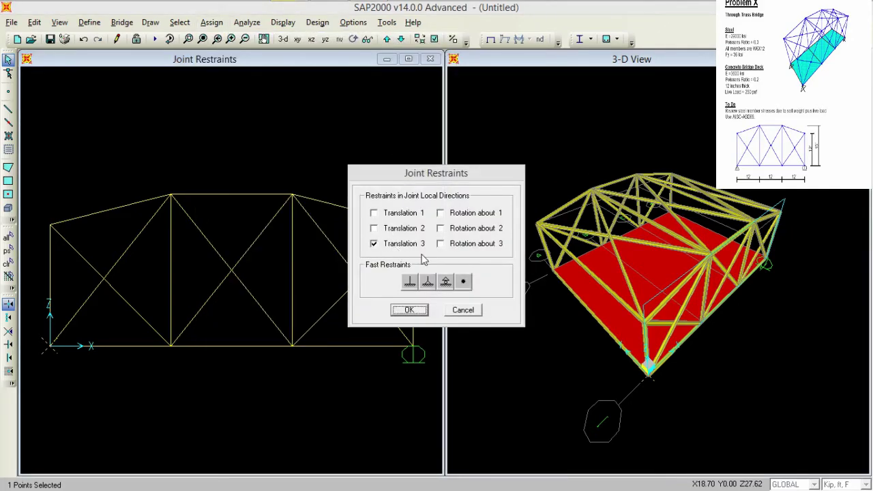
pyautogui.click(428, 283)
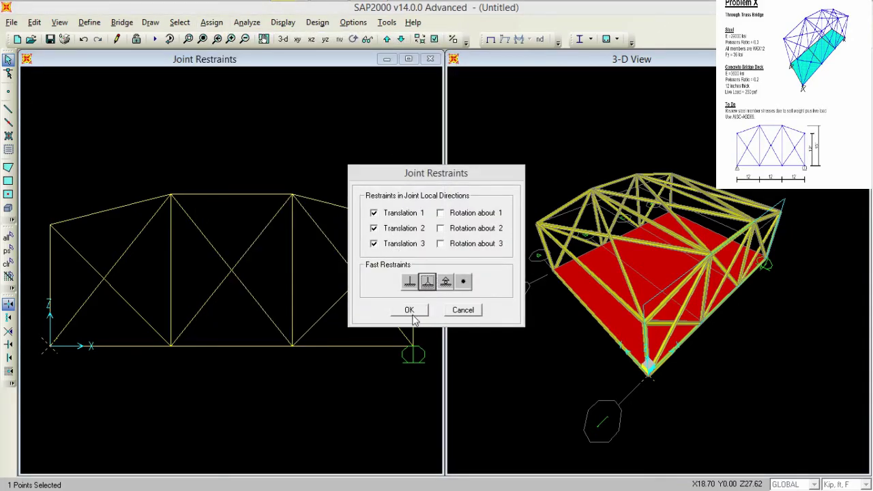
pyautogui.click(410, 309)
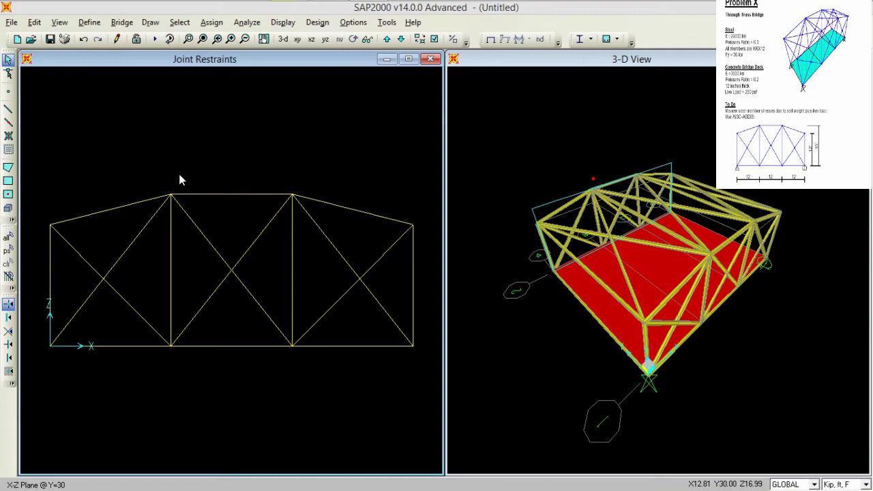
# Step: Release Moment 33 (Major) at both the start and end of all frame members
pyautogui.hotkey('ctrl', 'a')
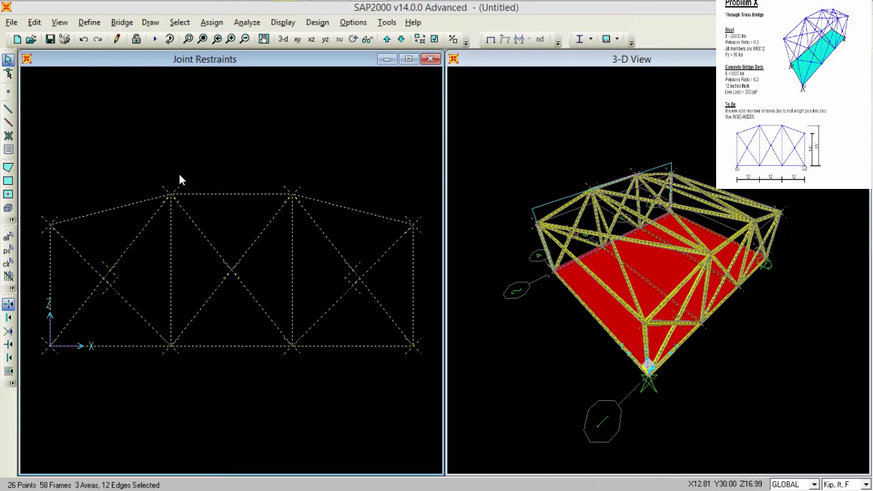
pyautogui.click(221, 23)
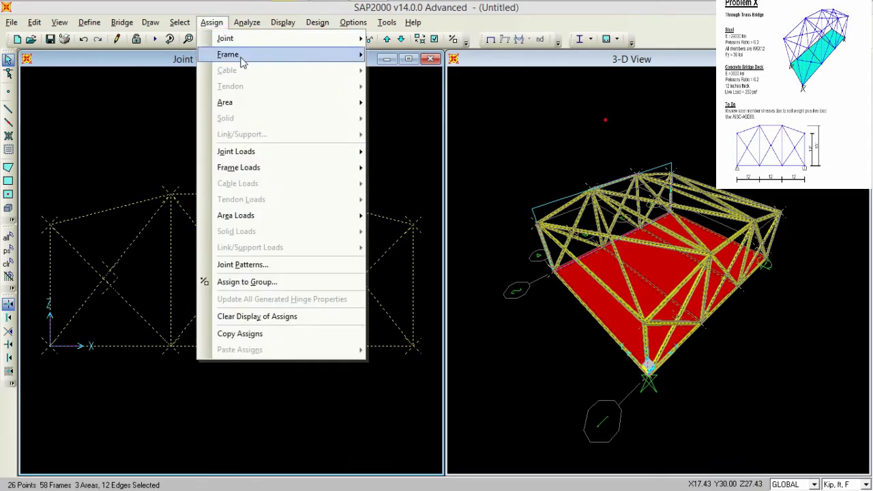
pyautogui.moveTo(235, 56)
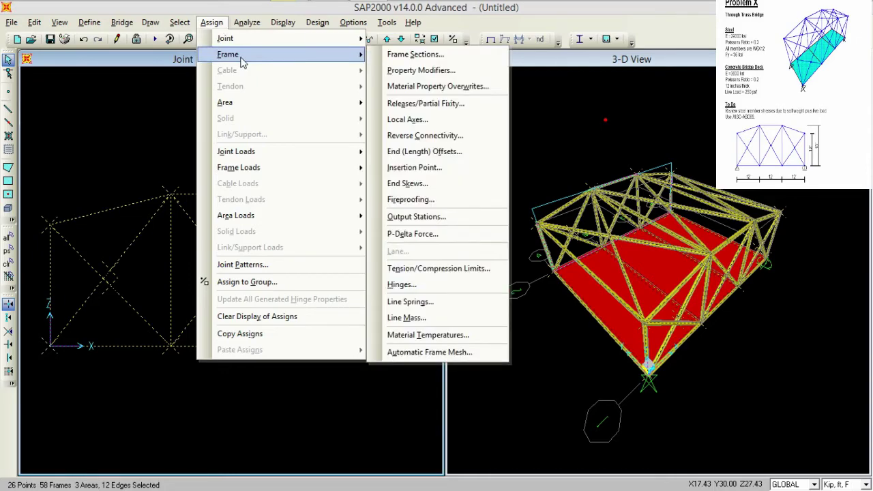
pyautogui.click(424, 104)
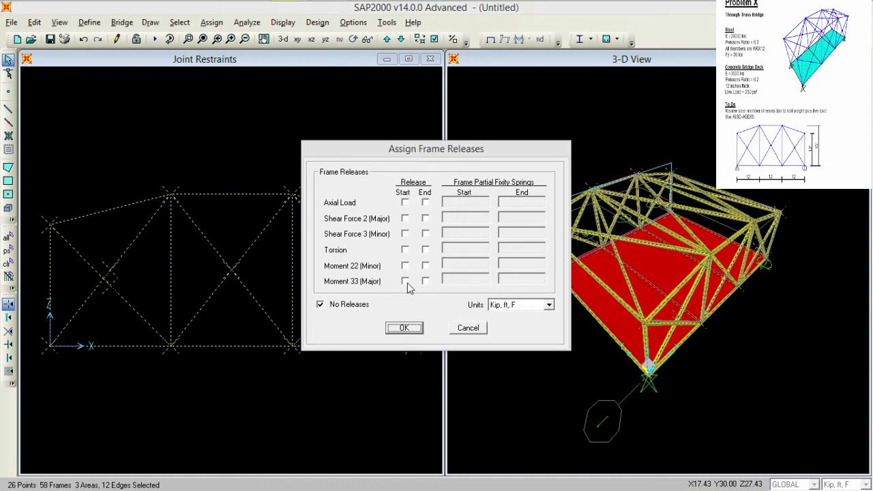
pyautogui.click(406, 282)
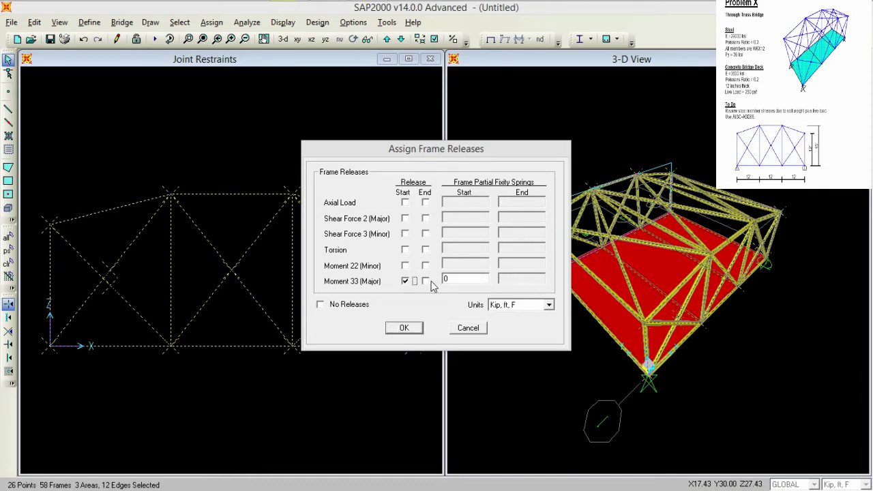
pyautogui.click(425, 281)
pyautogui.click(404, 328)
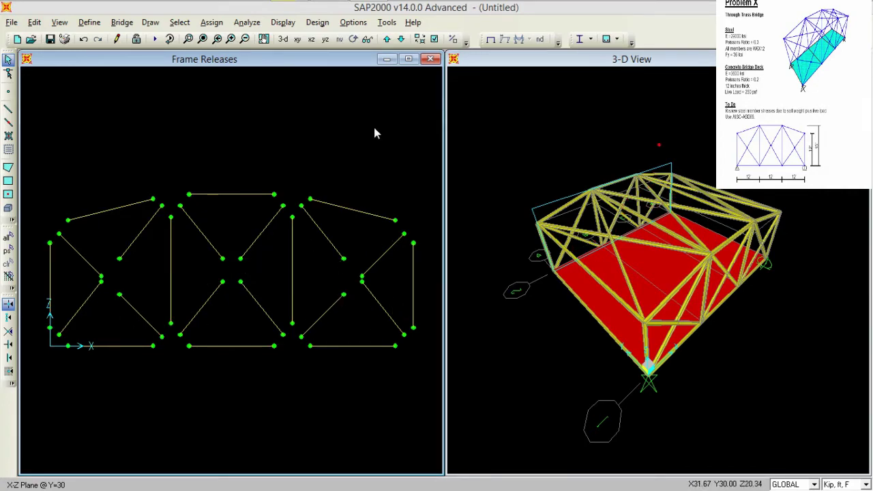
# Step: Check the frame releases in the X-Y planes at Z=0 and Z=12, and turn off Extrude View in the 3-D view
pyautogui.click(298, 40)
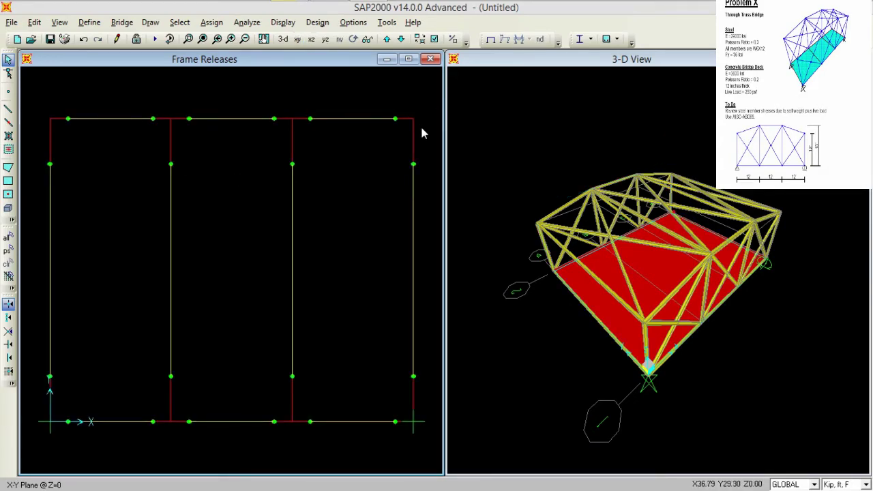
pyautogui.click(387, 39)
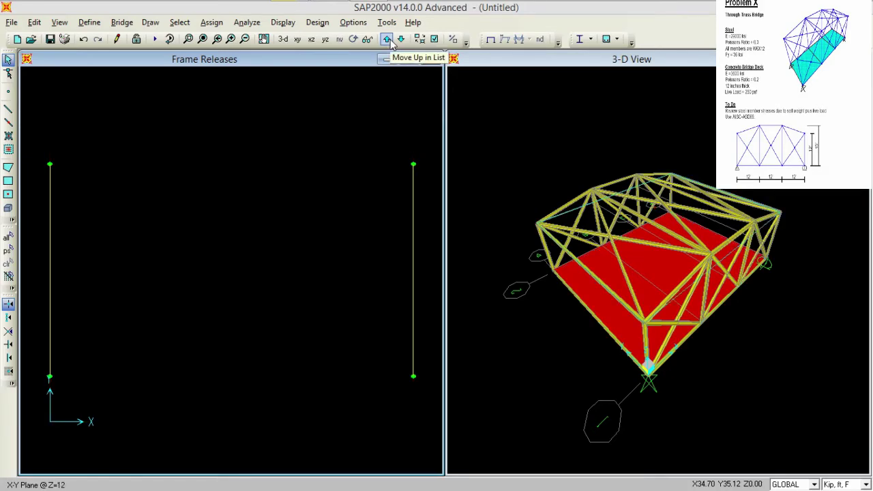
pyautogui.click(592, 156)
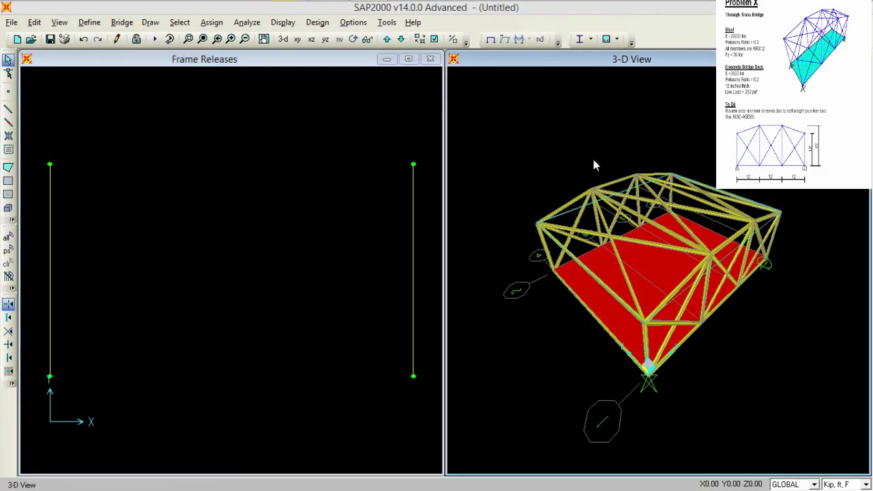
pyautogui.click(433, 39)
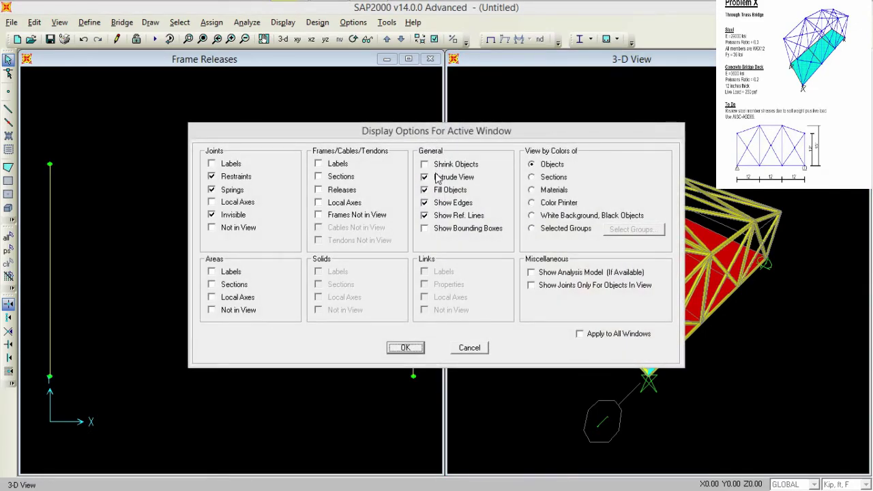
pyautogui.click(438, 178)
pyautogui.click(414, 348)
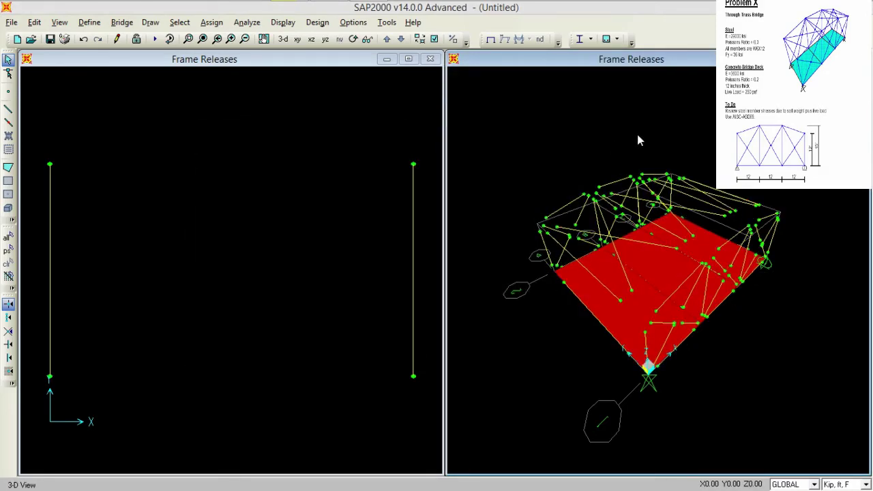
# Step: Clear the display of the frame release assignments in the 3-D view and deselect the model
pyautogui.hotkey('ctrl', 'q')
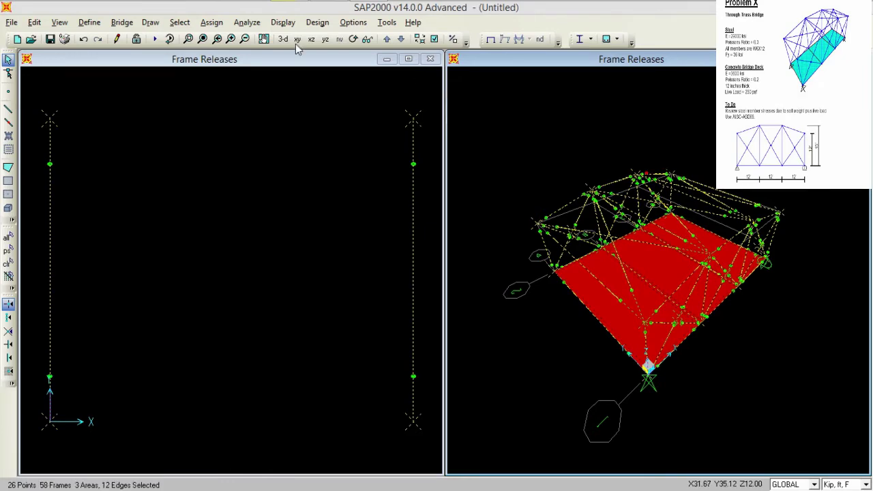
pyautogui.click(215, 24)
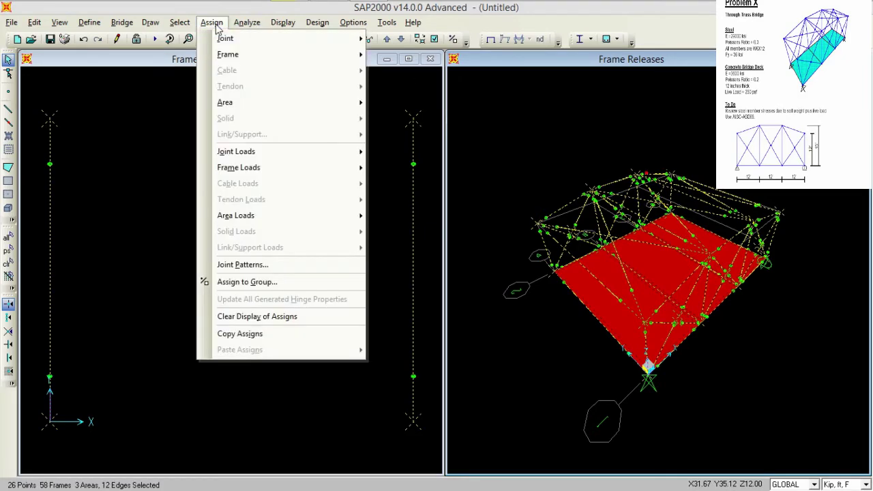
pyautogui.click(264, 317)
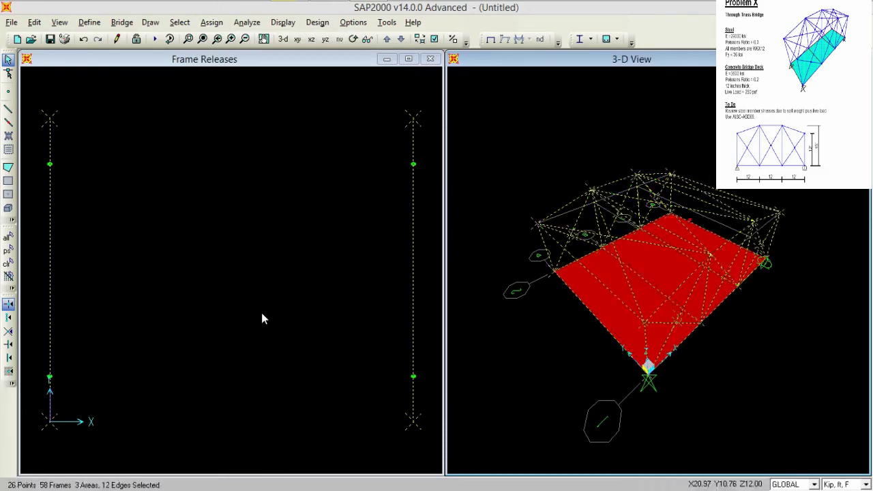
pyautogui.click(242, 239)
pyautogui.hotkey('ctrl', 'q')
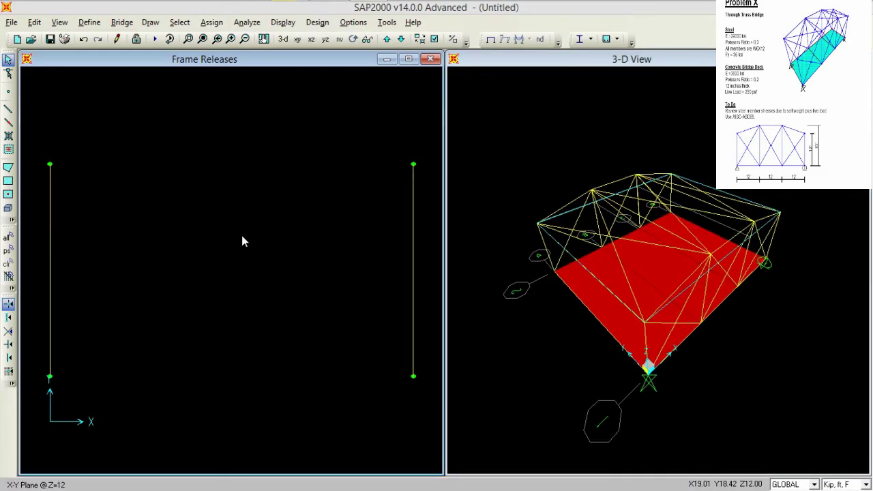
# Step: Show the X-Z plane at Y=30, clear its display of frame releases, and clear the selection
pyautogui.click(311, 39)
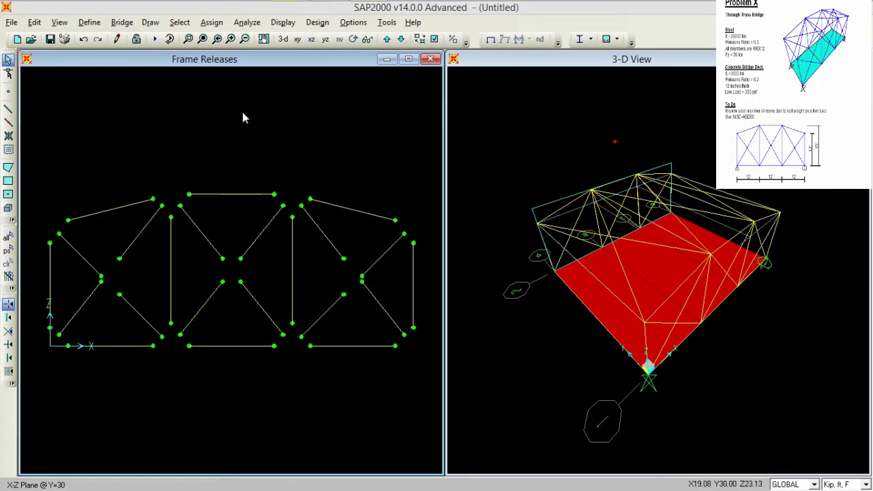
pyautogui.hotkey('ctrl', 'a')
pyautogui.click(211, 22)
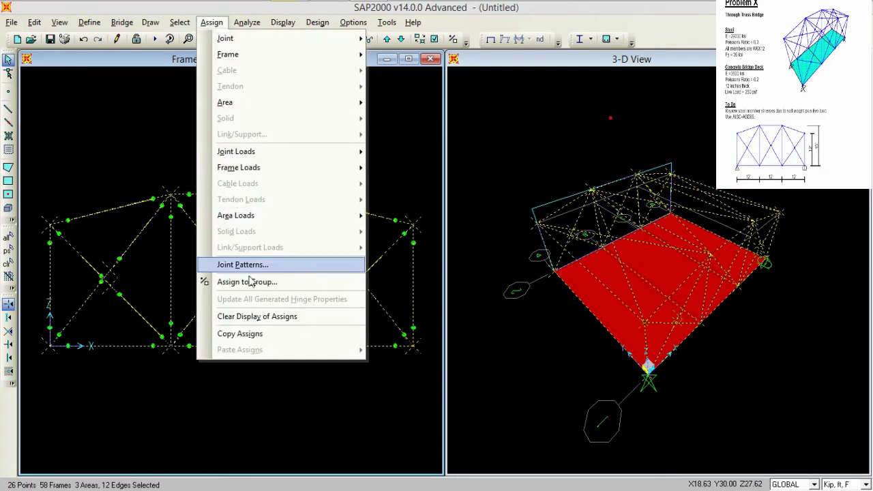
pyautogui.click(249, 312)
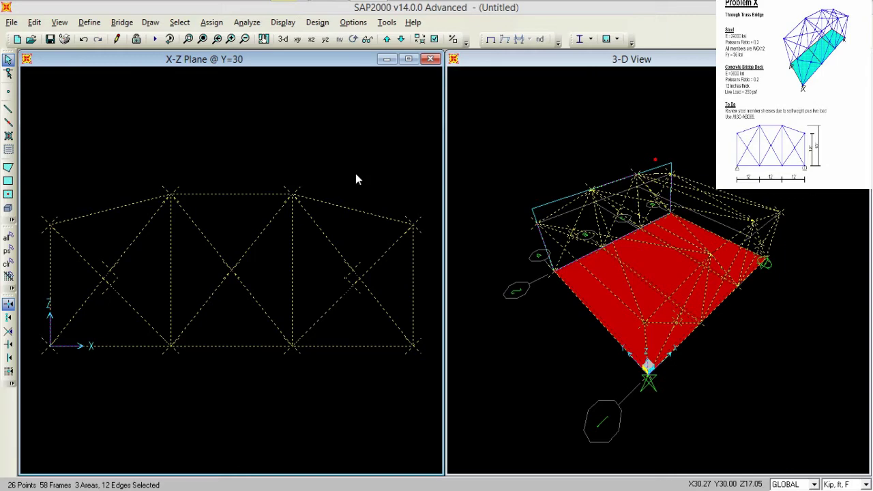
pyautogui.hotkey('ctrl', 'q')
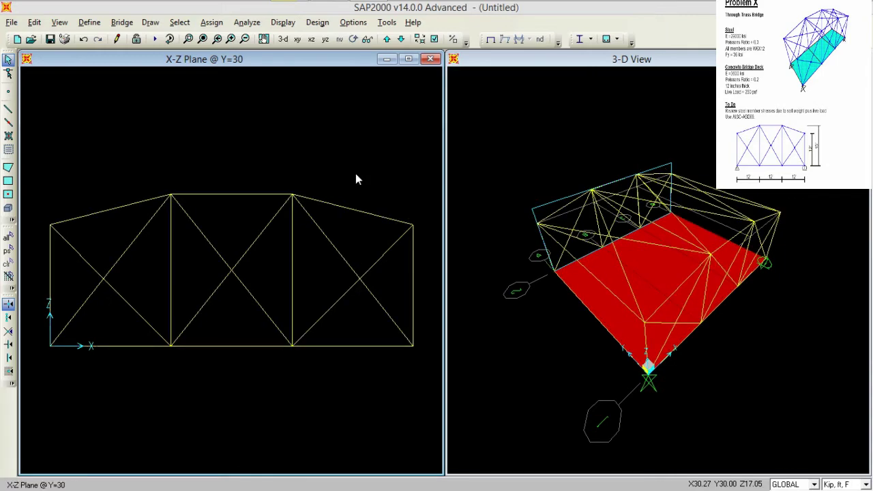
# Step: Turn Extrude View back on for the 3-D view
pyautogui.click(525, 104)
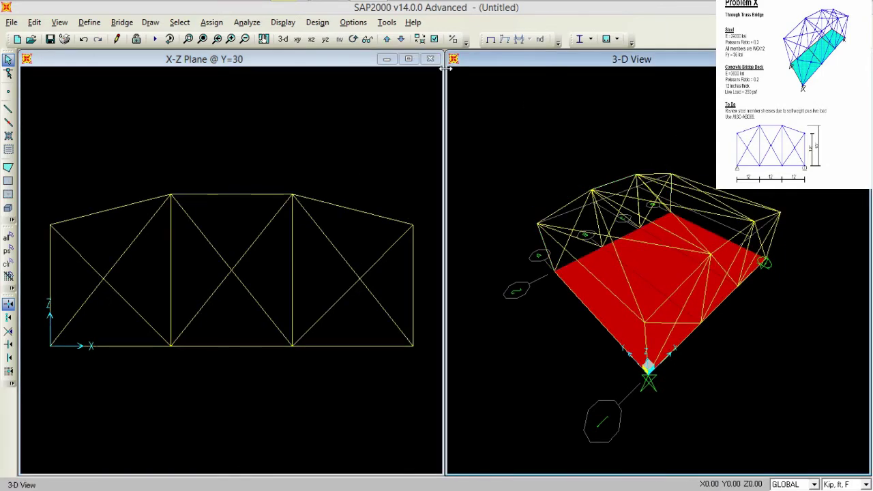
pyautogui.click(419, 39)
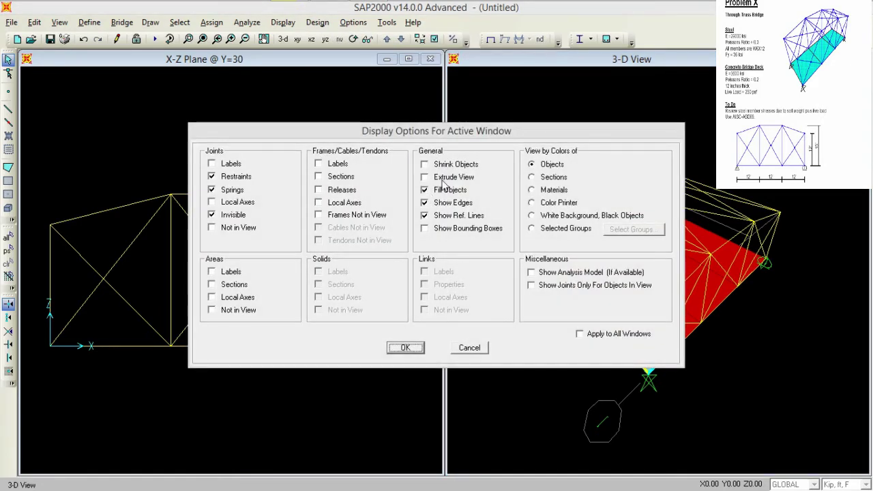
pyautogui.click(442, 179)
pyautogui.click(401, 347)
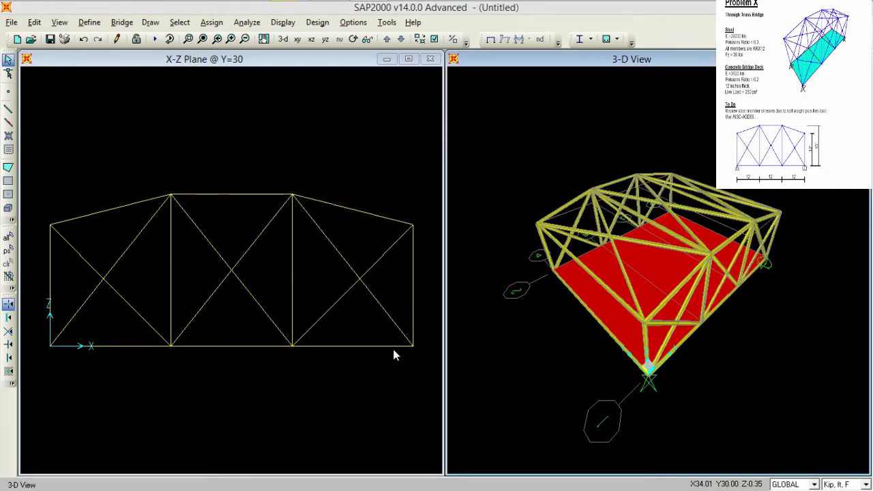
# Step: Assign a roller restraint to the far-X bottom joint and a pinned restraint to the X=0 bottom joint of the Y=30 truss
pyautogui.click(261, 147)
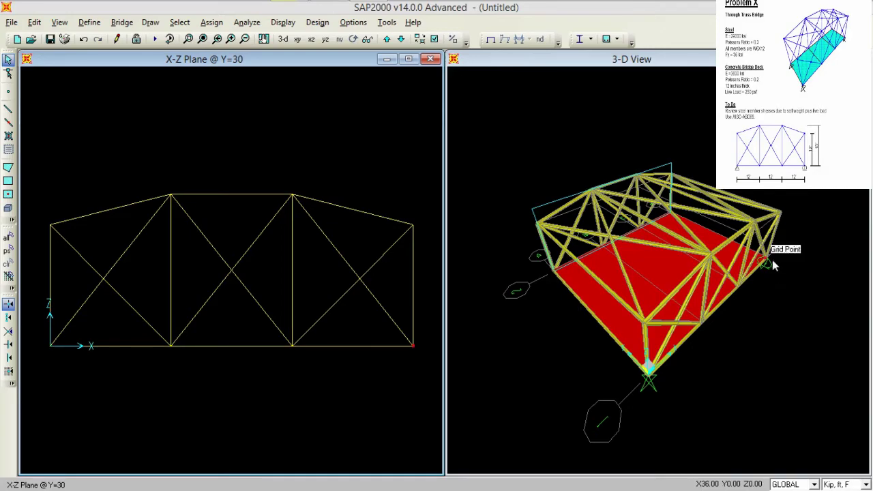
pyautogui.click(413, 345)
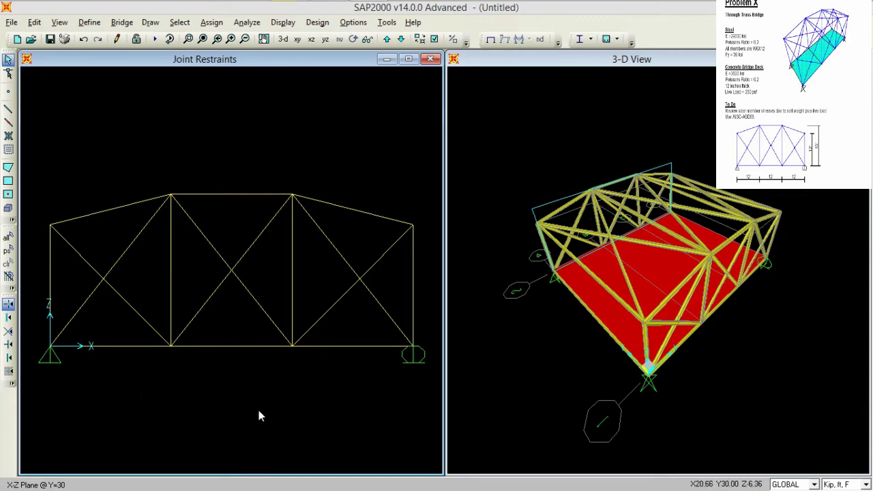
# Step: Begin a uniform shell load in the Live load pattern for all three deck areas in the X-Y plane at Z=0
pyautogui.click(296, 40)
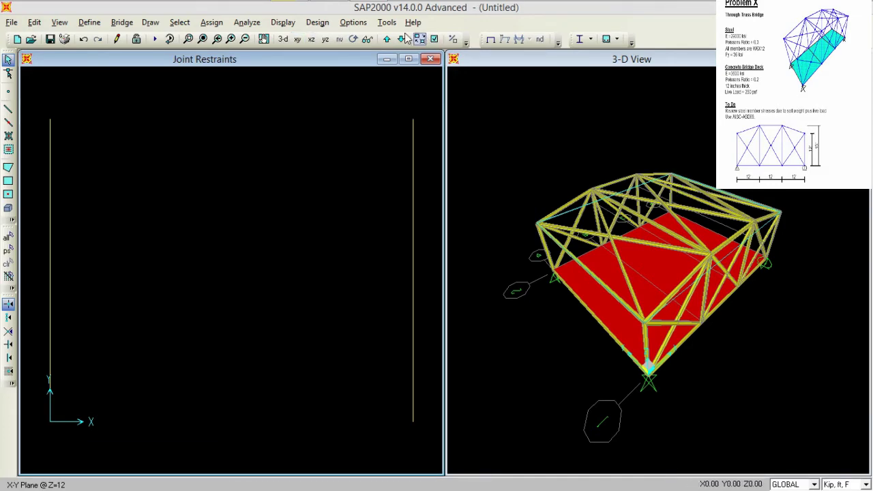
pyautogui.click(387, 39)
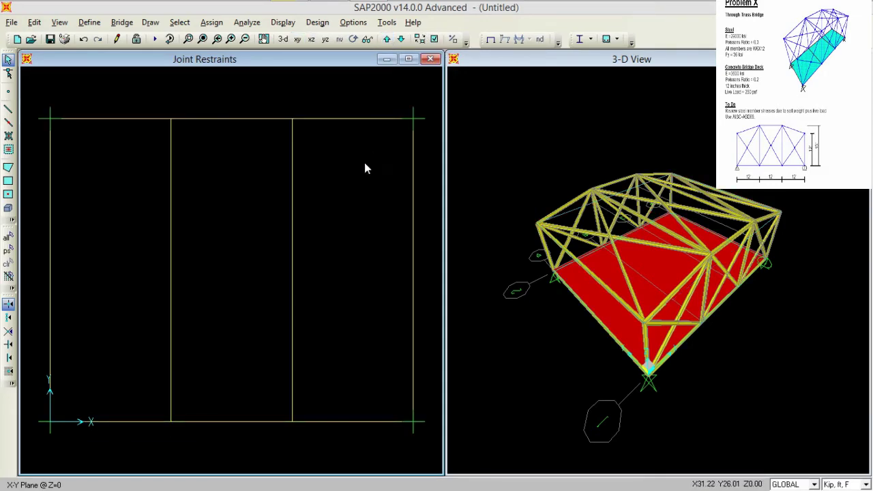
pyautogui.click(358, 183)
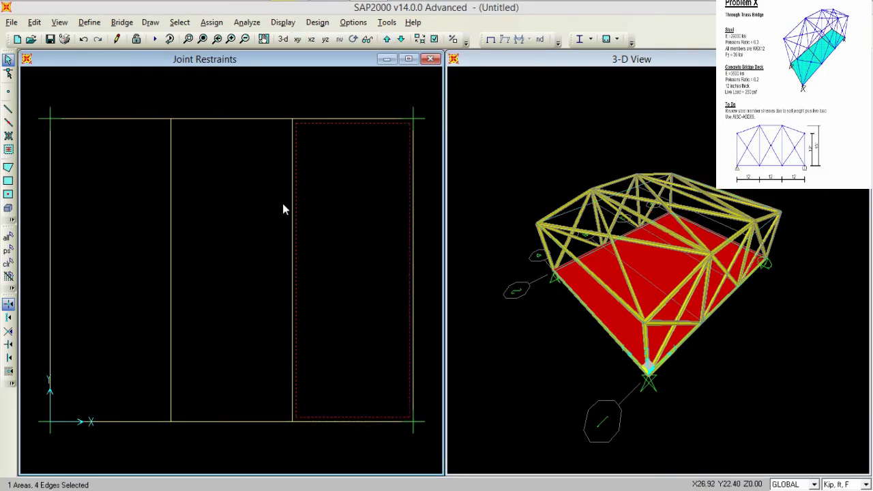
pyautogui.click(239, 206)
pyautogui.click(133, 216)
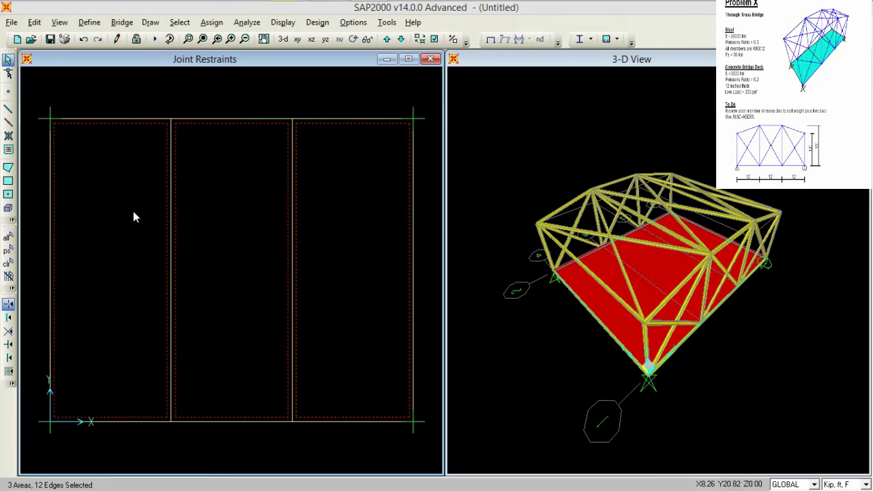
pyautogui.click(204, 23)
pyautogui.moveTo(284, 107)
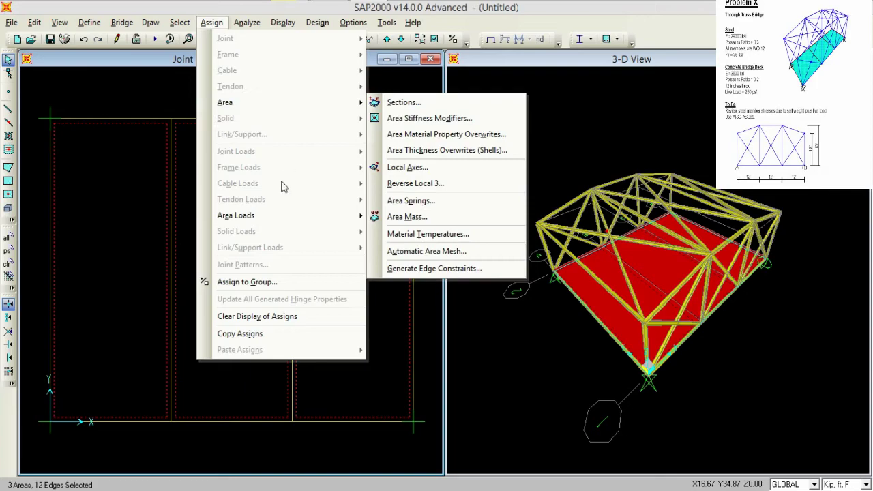
pyautogui.moveTo(283, 217)
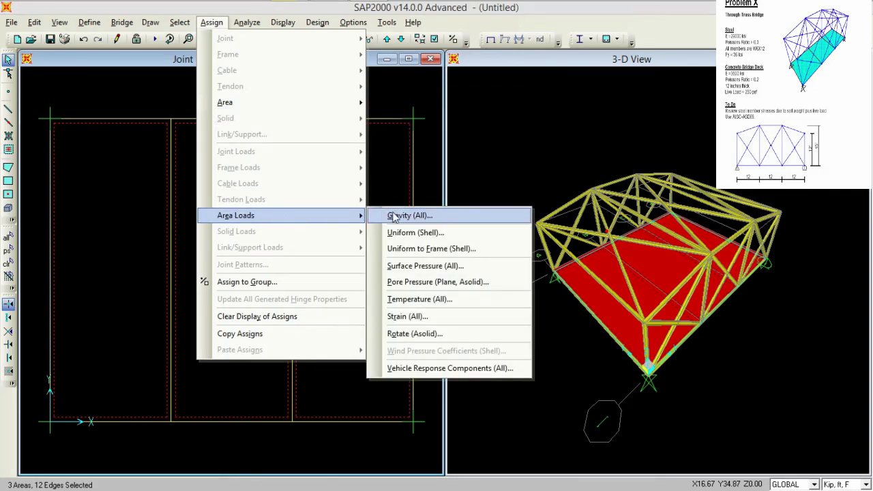
pyautogui.click(409, 234)
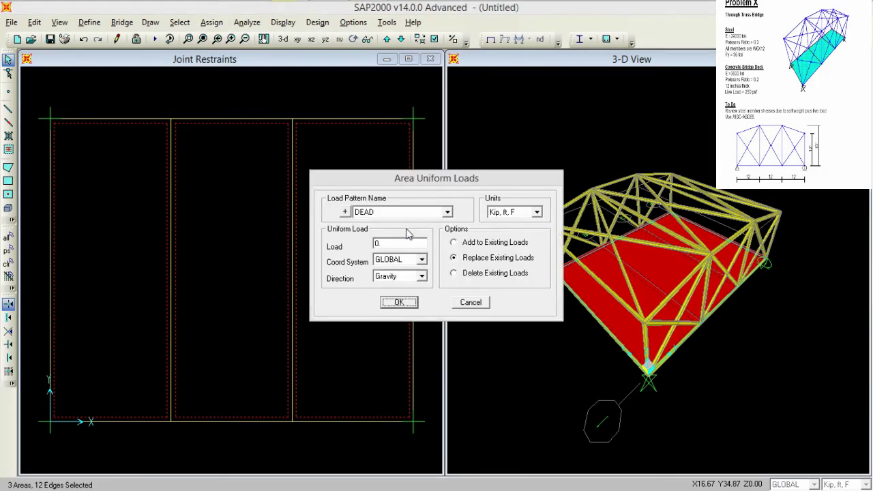
pyautogui.click(448, 213)
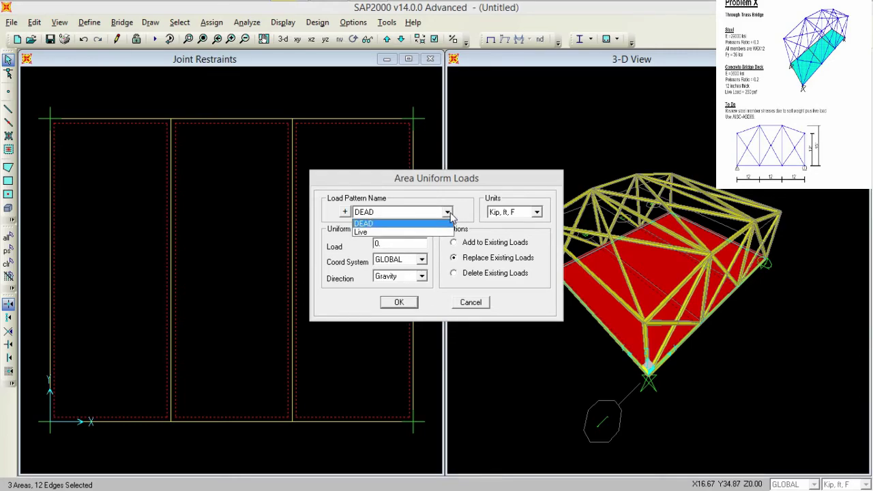
pyautogui.click(410, 232)
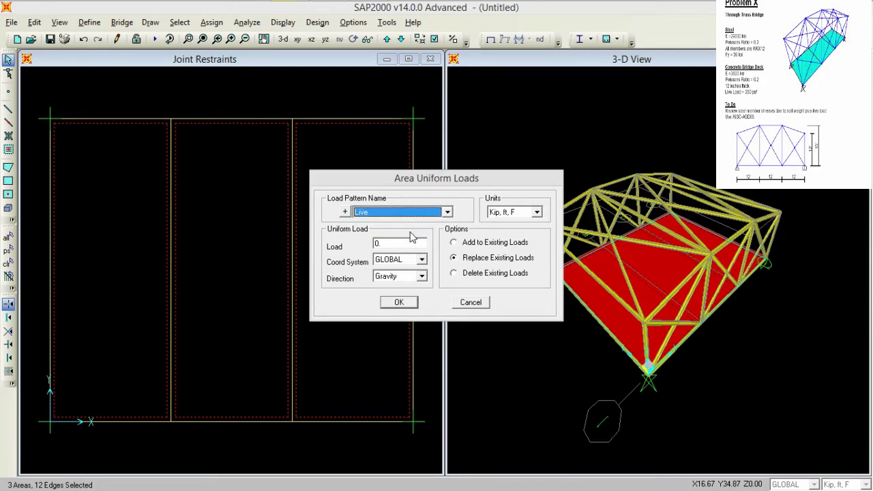
# Step: Enter a gravity load of 250 in lb, ft, F, return the units to Kip, ft, F, and apply it replacing existing loads
pyautogui.click(407, 245)
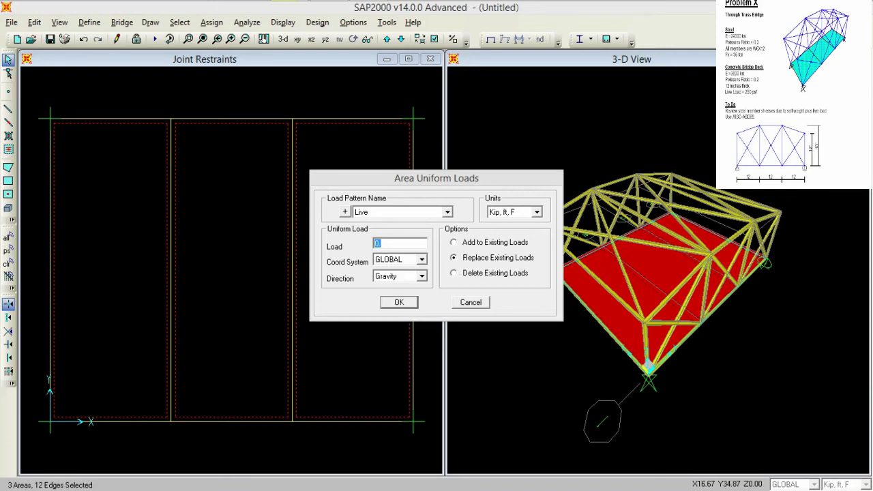
pyautogui.click(537, 213)
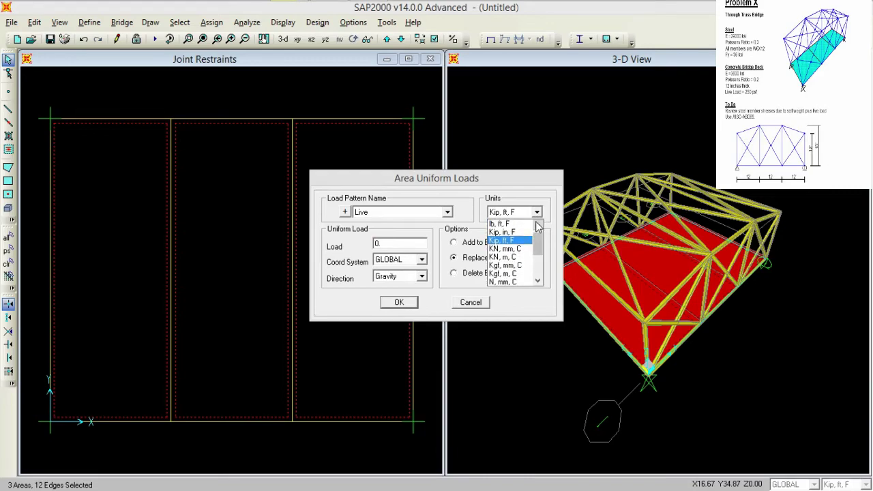
pyautogui.click(518, 224)
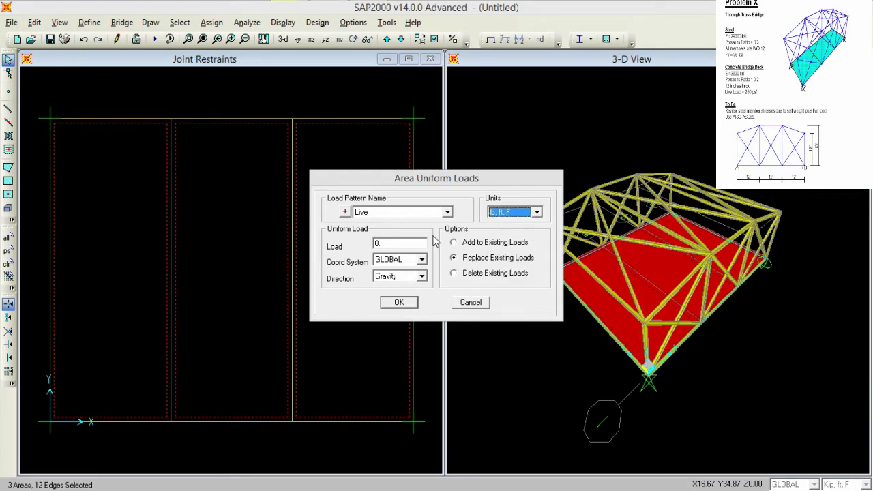
pyautogui.doubleClick(391, 246)
pyautogui.write('25')
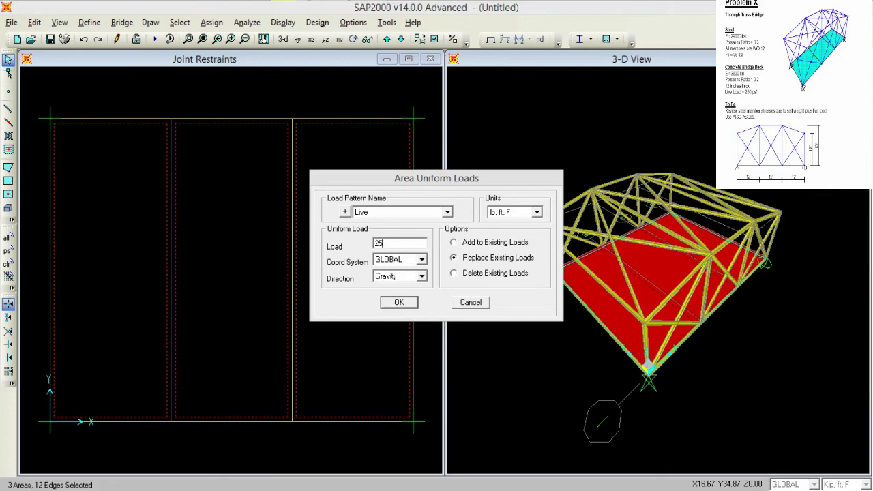
pyautogui.write('0')
pyautogui.click(538, 212)
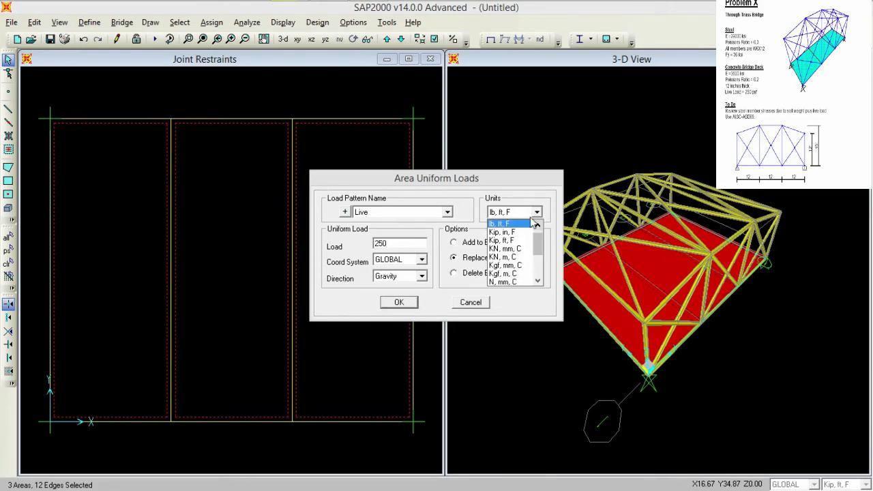
pyautogui.click(516, 242)
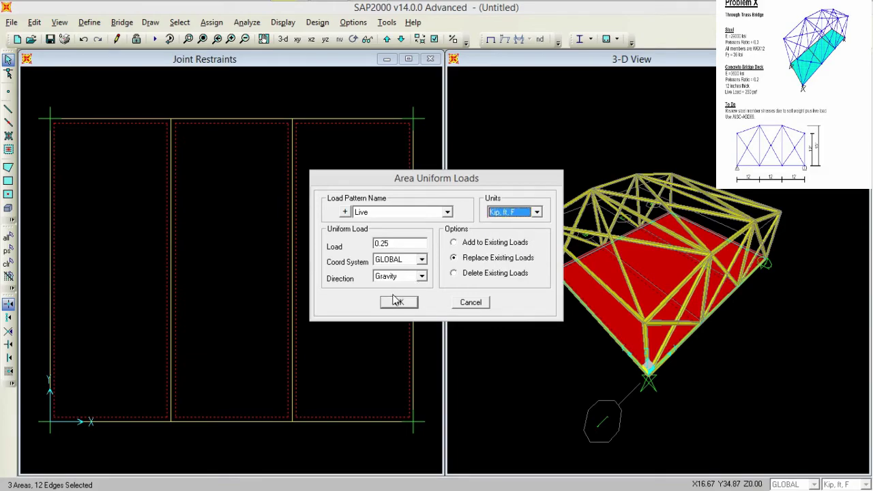
pyautogui.click(498, 259)
pyautogui.click(397, 302)
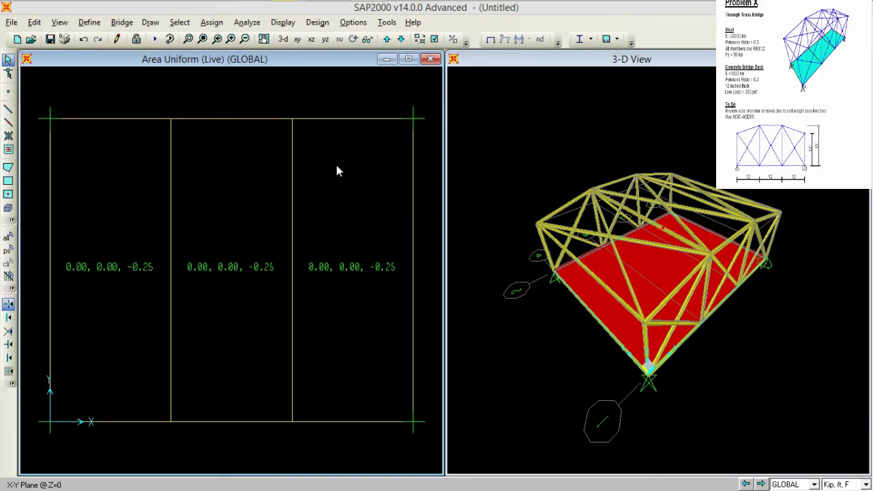
# Step: Show the X-Z plane at Y=30 and set the steel frame design code to AISC-ASD89
pyautogui.click(312, 39)
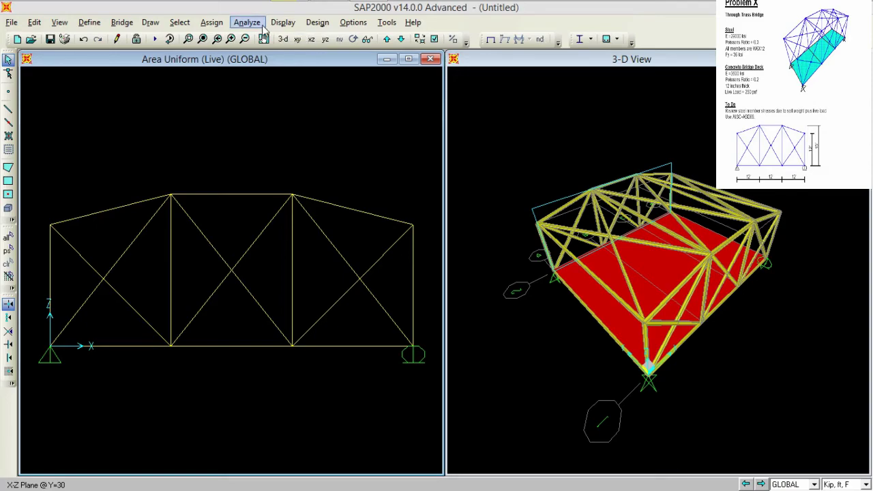
pyautogui.click(315, 22)
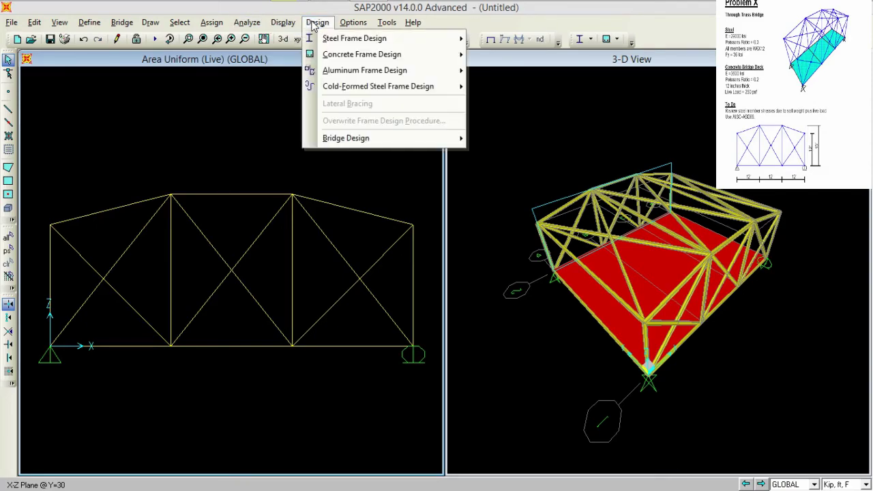
pyautogui.moveTo(352, 42)
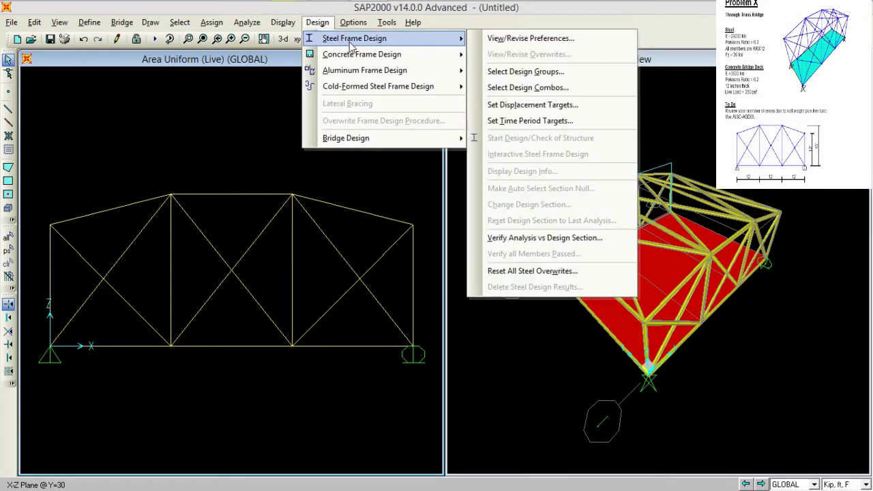
pyautogui.click(496, 38)
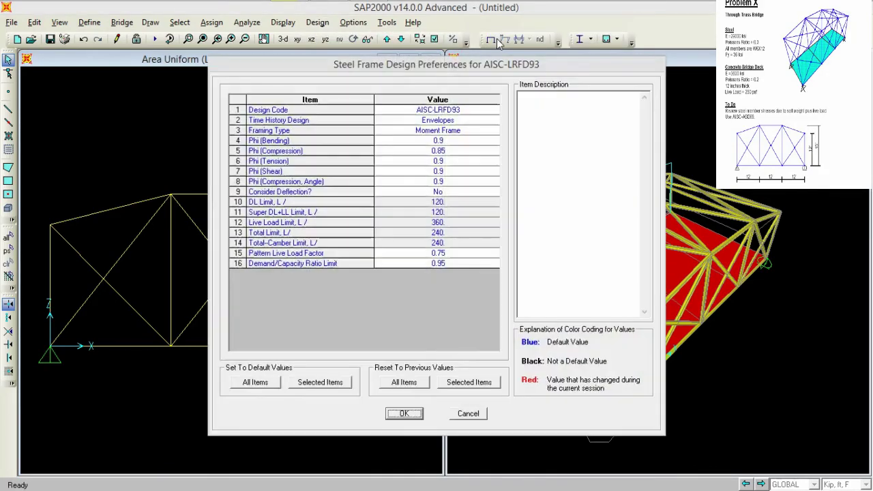
pyautogui.click(495, 112)
pyautogui.click(494, 112)
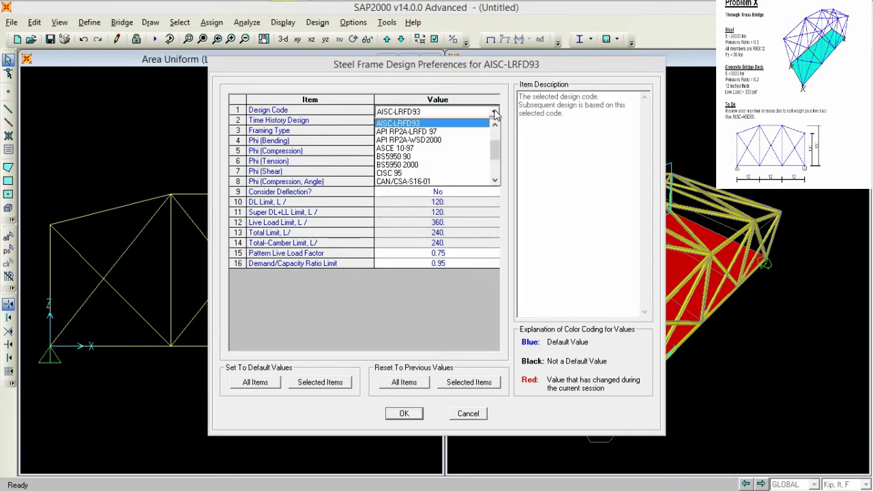
pyautogui.scroll(2, 496, 136)
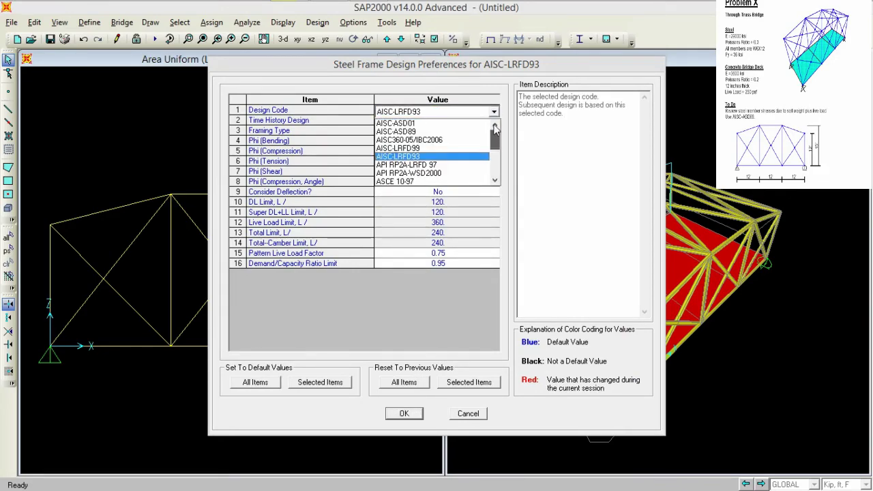
pyautogui.click(434, 131)
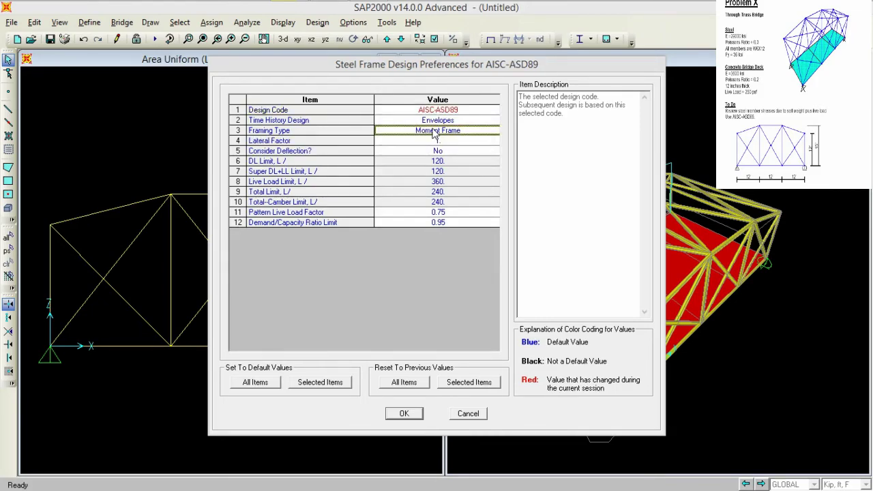
pyautogui.click(412, 414)
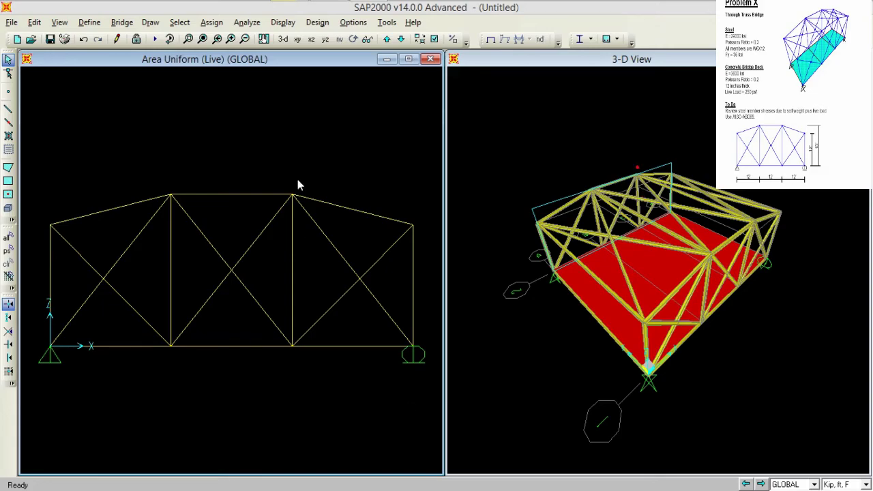
# Step: Set the analysis options to Plane Frame (XZ Plane) degrees of freedom
pyautogui.click(247, 22)
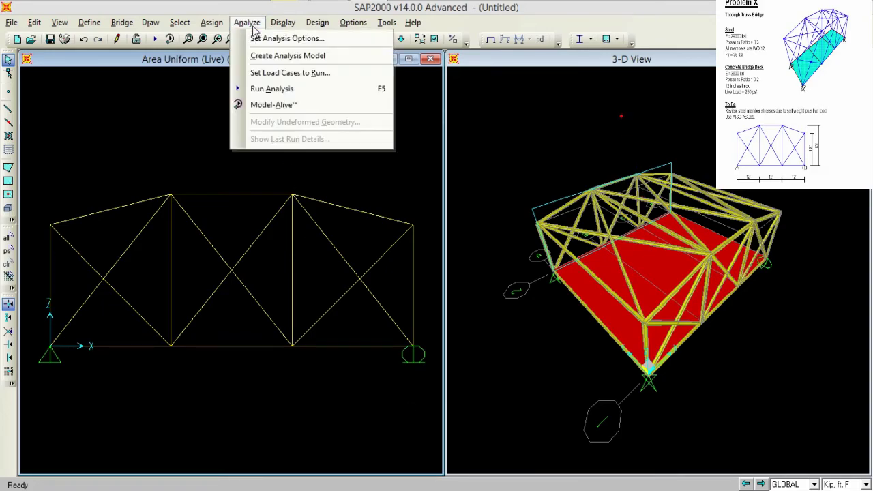
pyautogui.click(259, 40)
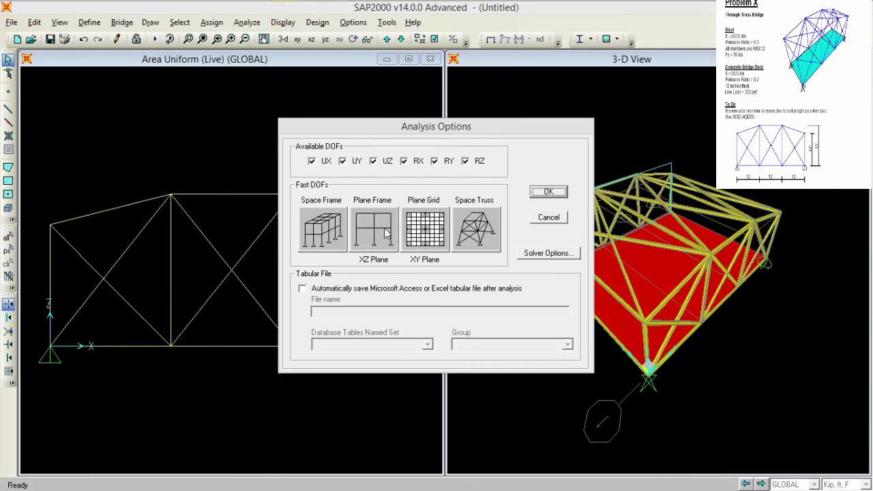
pyautogui.click(387, 234)
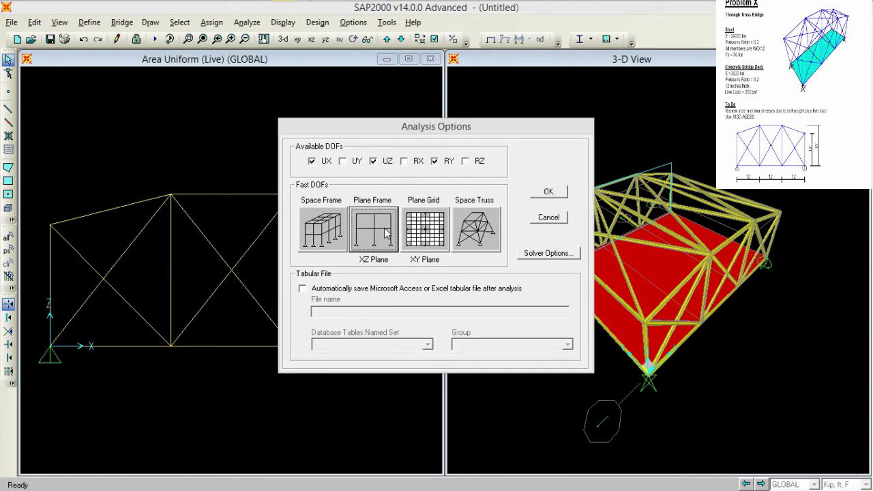
pyautogui.click(538, 194)
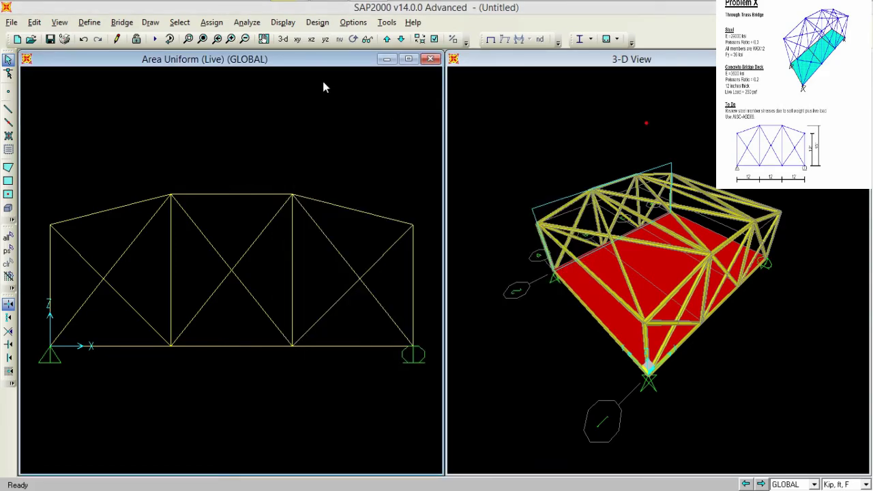
# Step: Run the analysis for the DEAD, MODAL and Live cases, saving the model as truss in the Truss folder
pyautogui.click(247, 23)
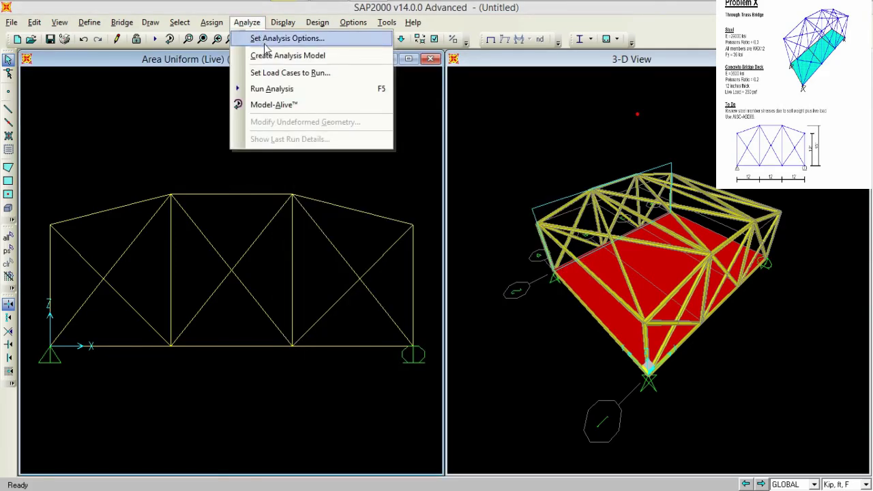
pyautogui.click(278, 89)
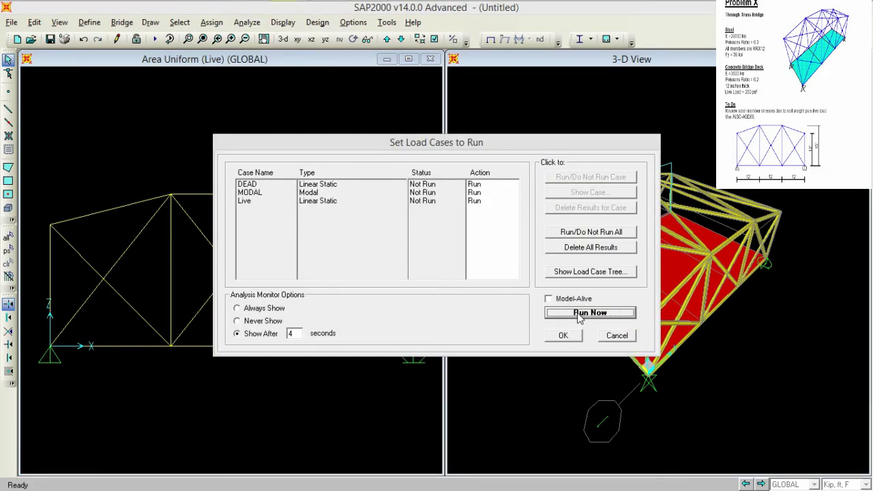
pyautogui.click(588, 313)
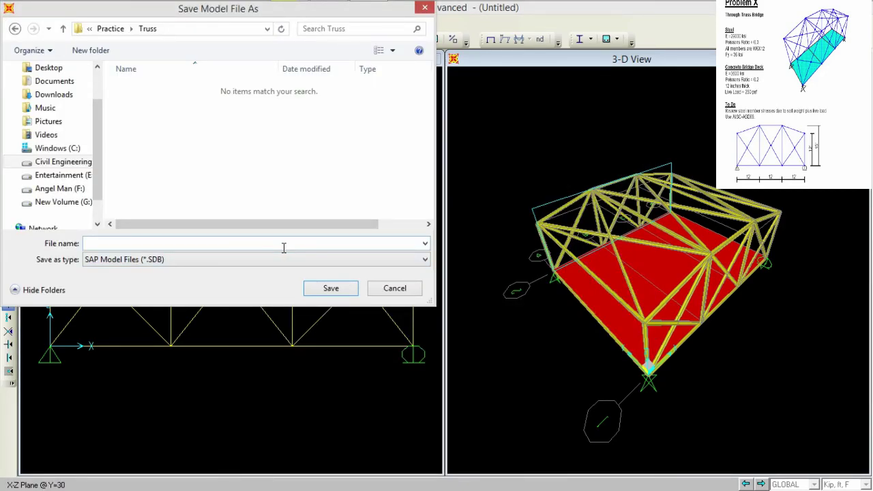
pyautogui.write('truss')
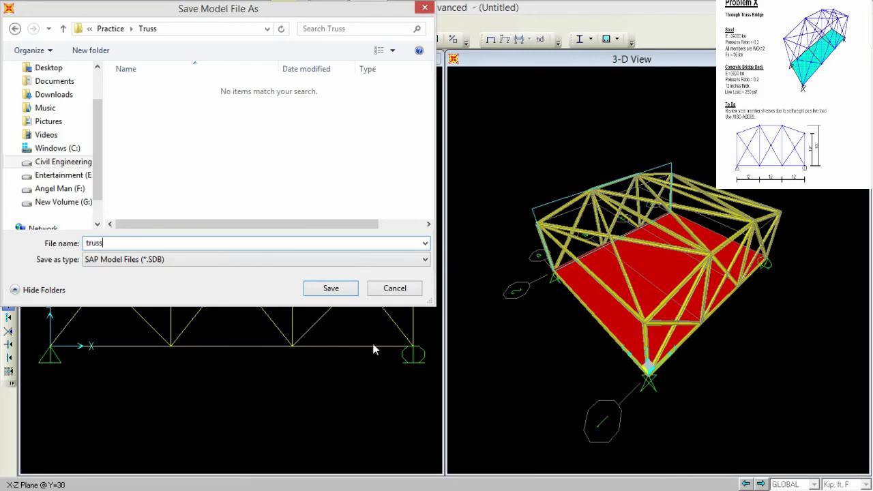
pyautogui.click(345, 294)
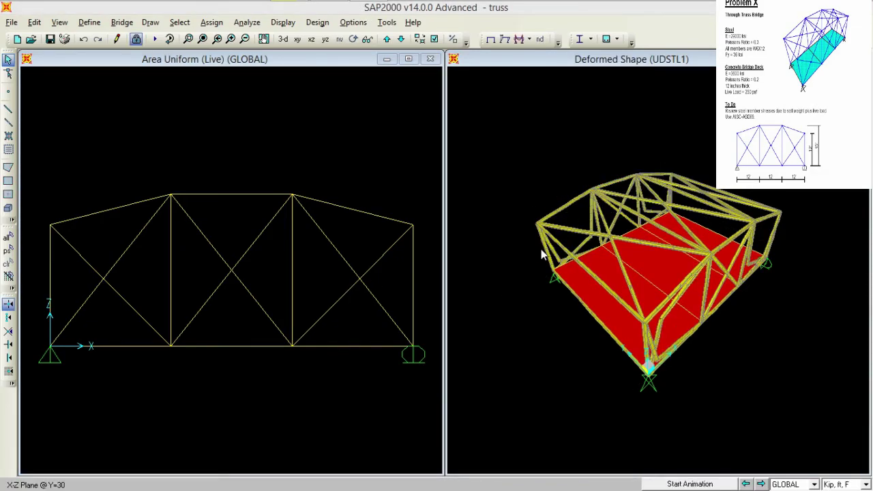
# Step: Play the animation of the bridge's deformed shape and stop it
pyautogui.click(685, 485)
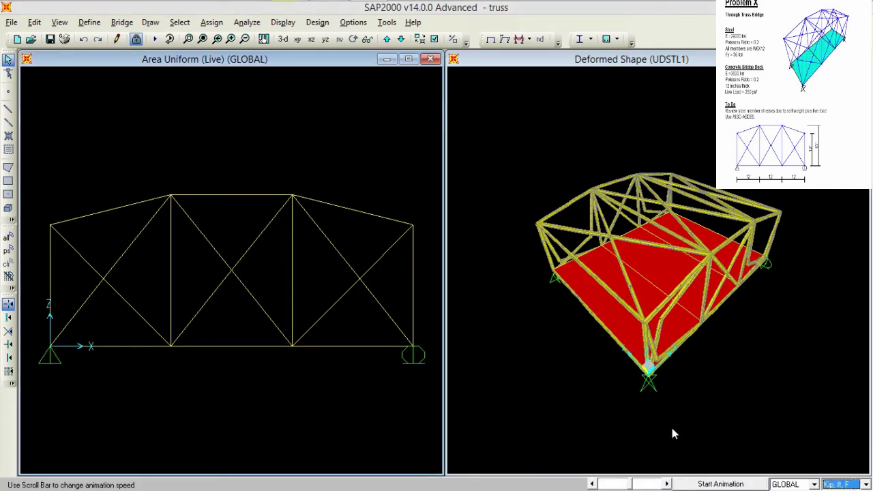
pyautogui.click(697, 484)
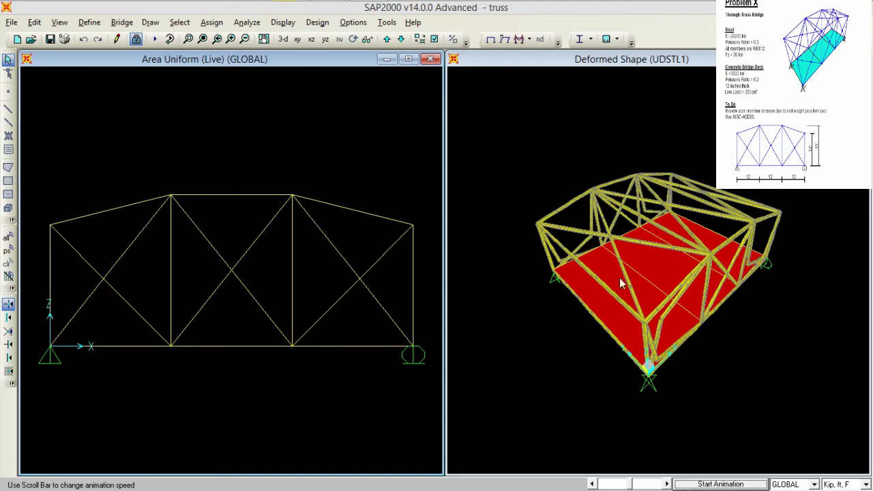
# Step: Display the filled axial force diagram of the frame members for the UDSTL1 combination with automatic scaling in the 3D view
pyautogui.click(537, 178)
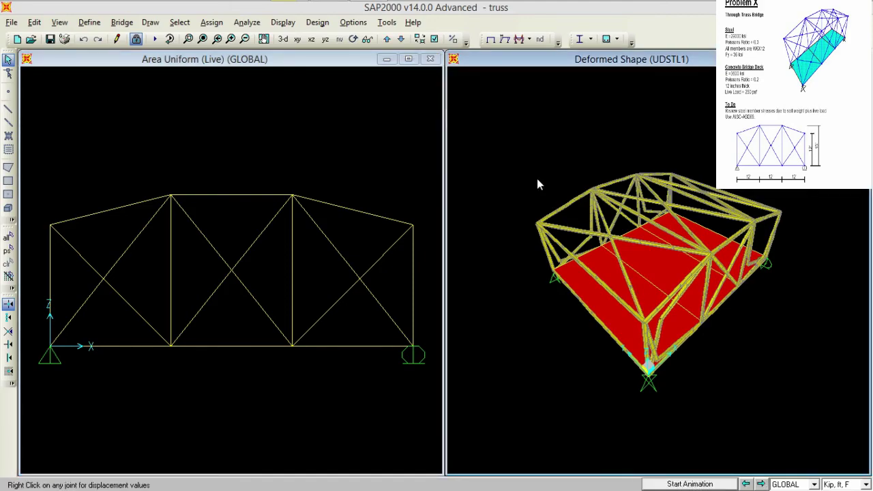
pyautogui.click(529, 40)
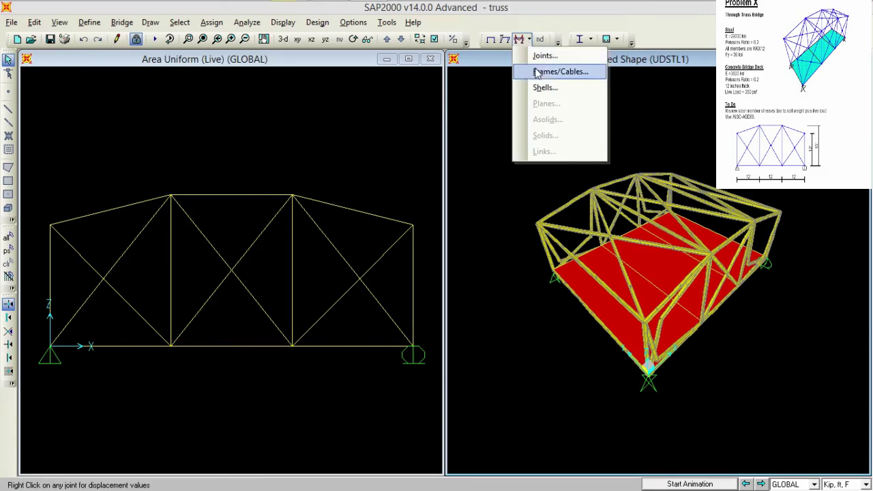
pyautogui.click(537, 71)
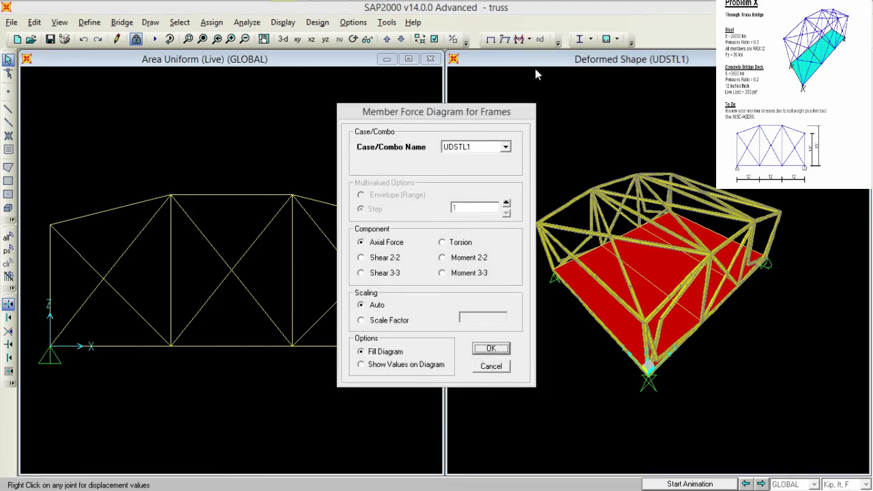
pyautogui.click(386, 246)
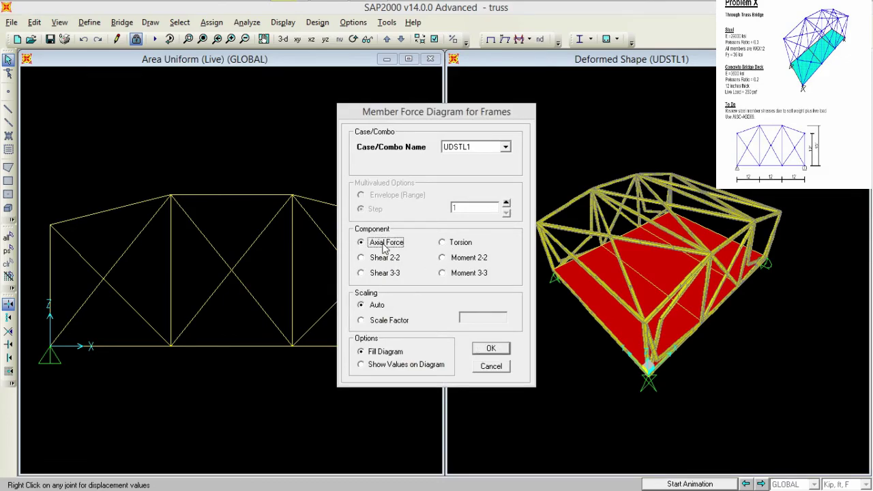
pyautogui.click(489, 349)
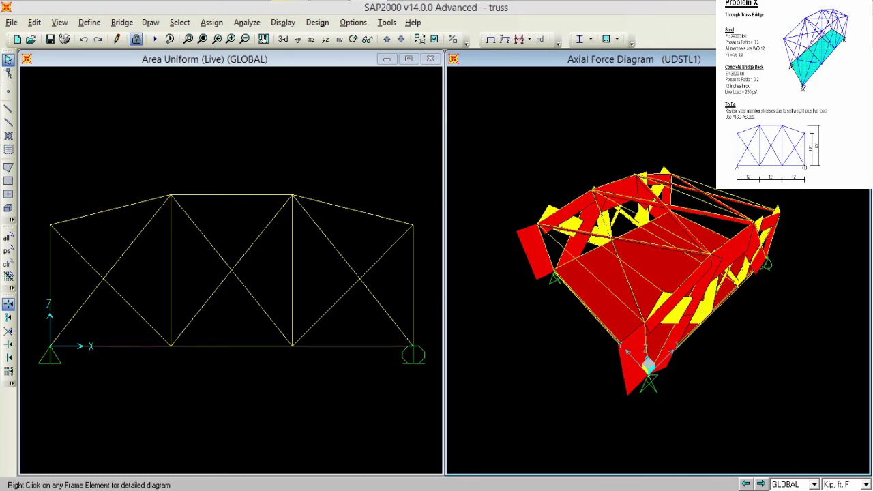
# Step: Maximize the axial force diagram window and show the whole truss in the X-Z plane
pyautogui.click(836, 58)
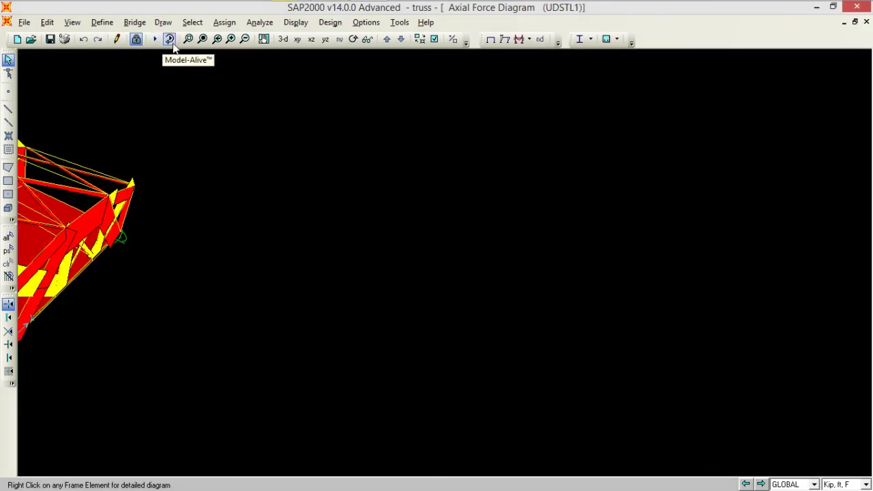
pyautogui.click(264, 41)
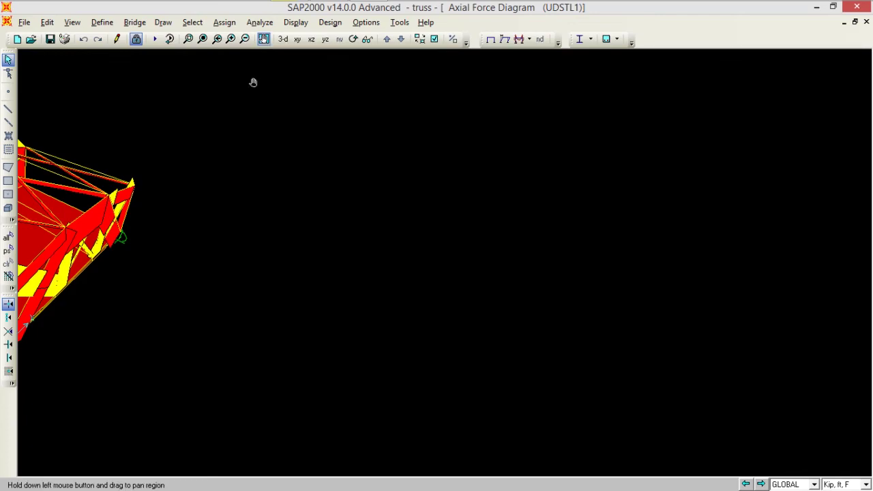
pyautogui.moveTo(224, 211); pyautogui.dragTo(583, 189)
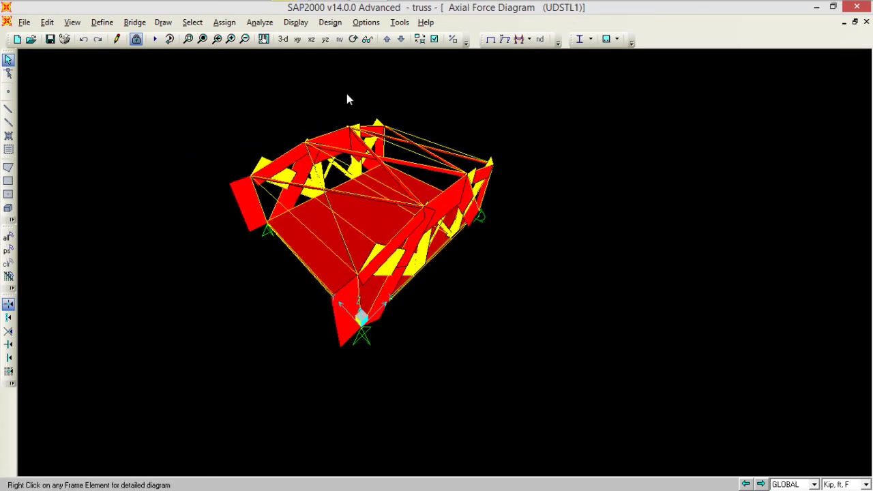
pyautogui.click(305, 40)
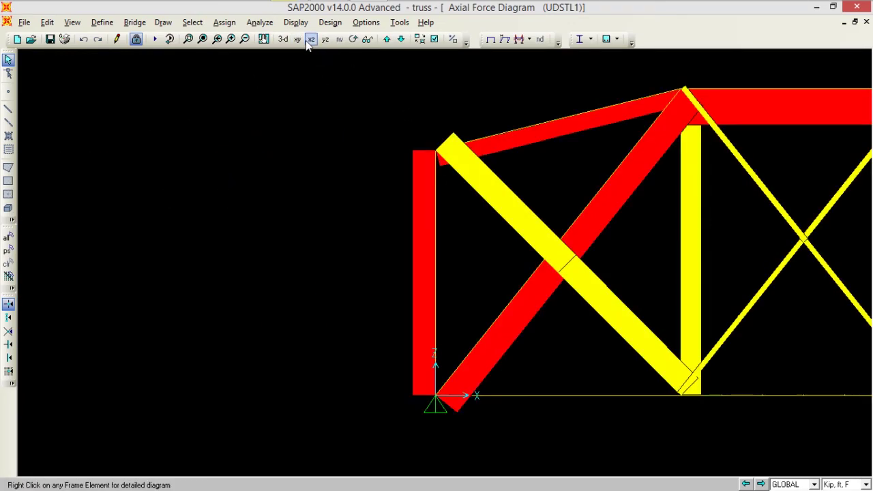
pyautogui.click(264, 41)
pyautogui.moveTo(345, 150); pyautogui.dragTo(1, 166)
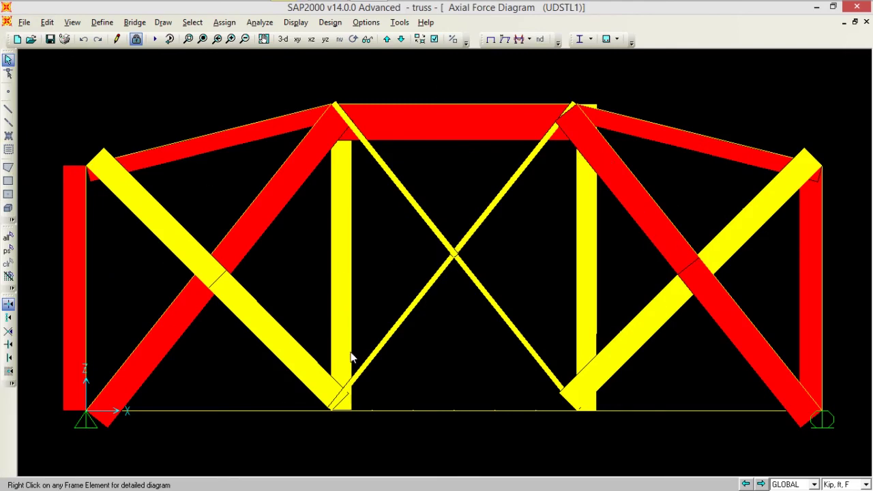
# Step: Redisplay the UDSTL1 axial force diagram of the frames with values shown on the diagram instead of fill
pyautogui.click(530, 41)
pyautogui.click(549, 71)
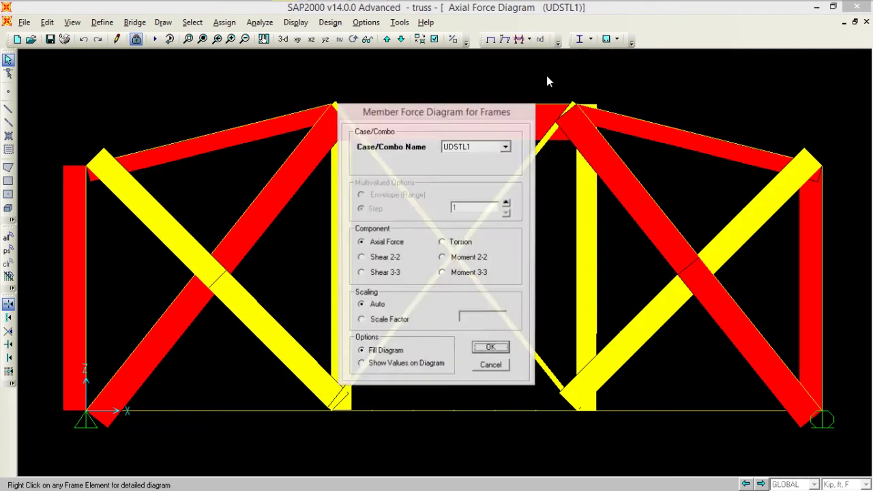
pyautogui.click(372, 366)
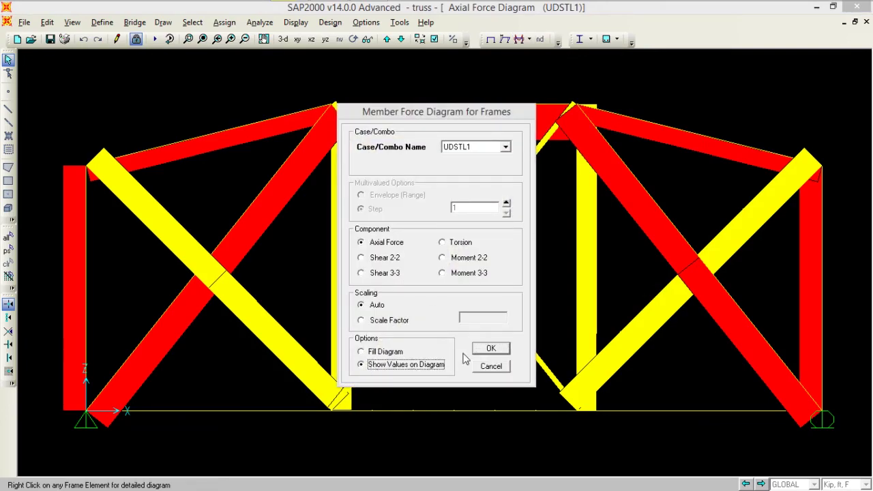
pyautogui.click(490, 348)
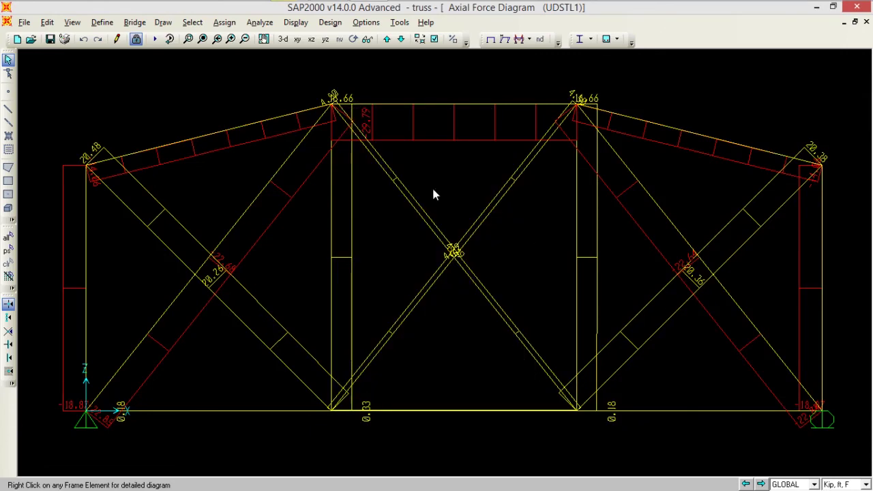